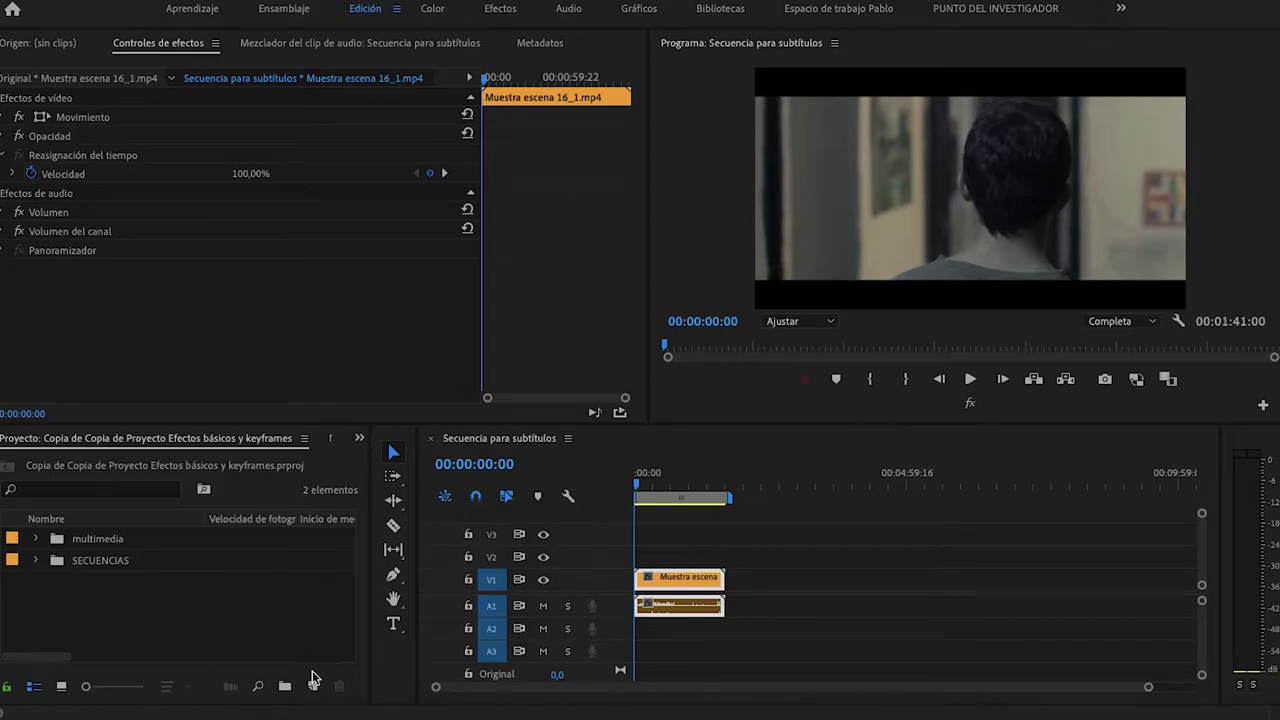
# Step: Open the Nuevos subtítulos dialog from the Project panel's New Item list
pyautogui.click(313, 688)
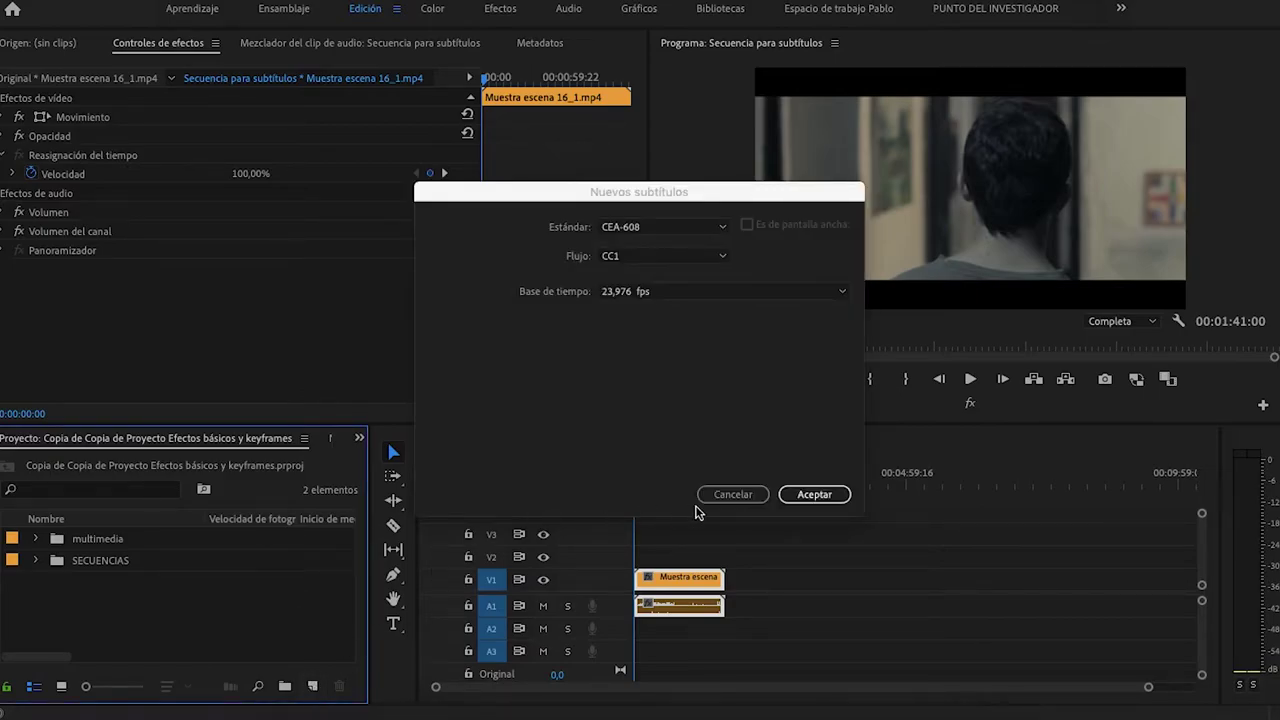
pyautogui.click(732, 494)
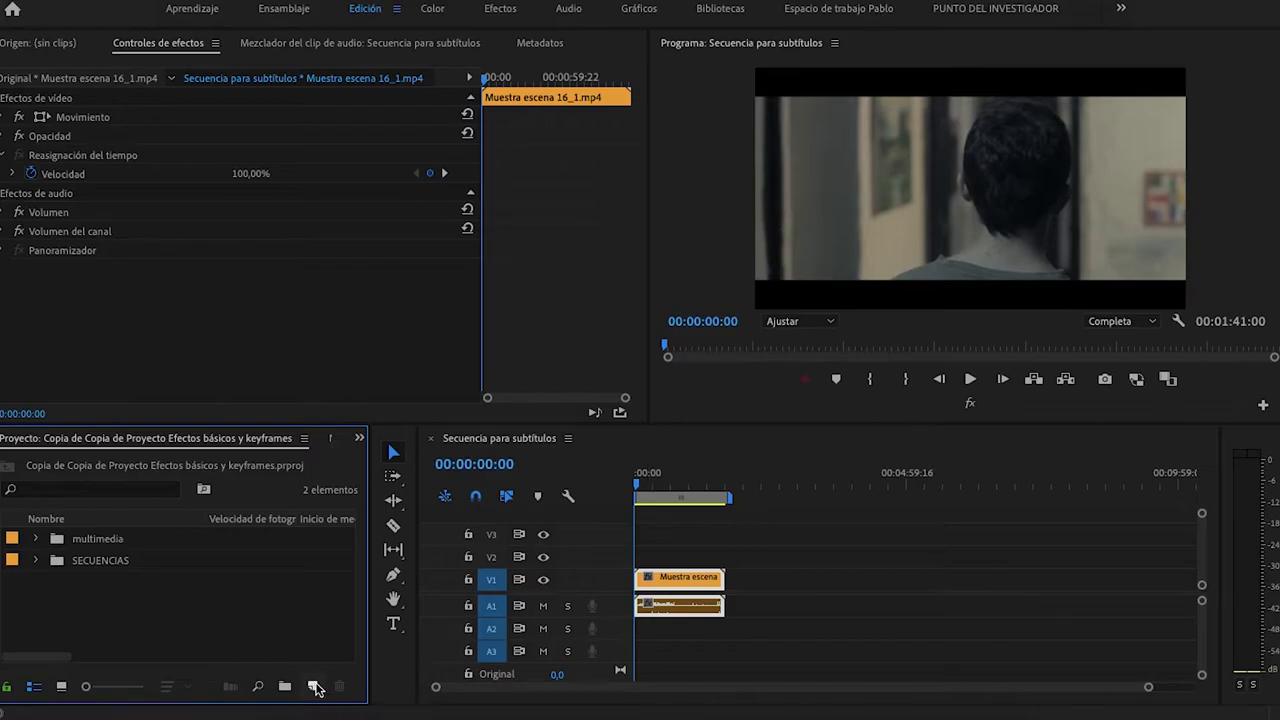
pyautogui.click(313, 687)
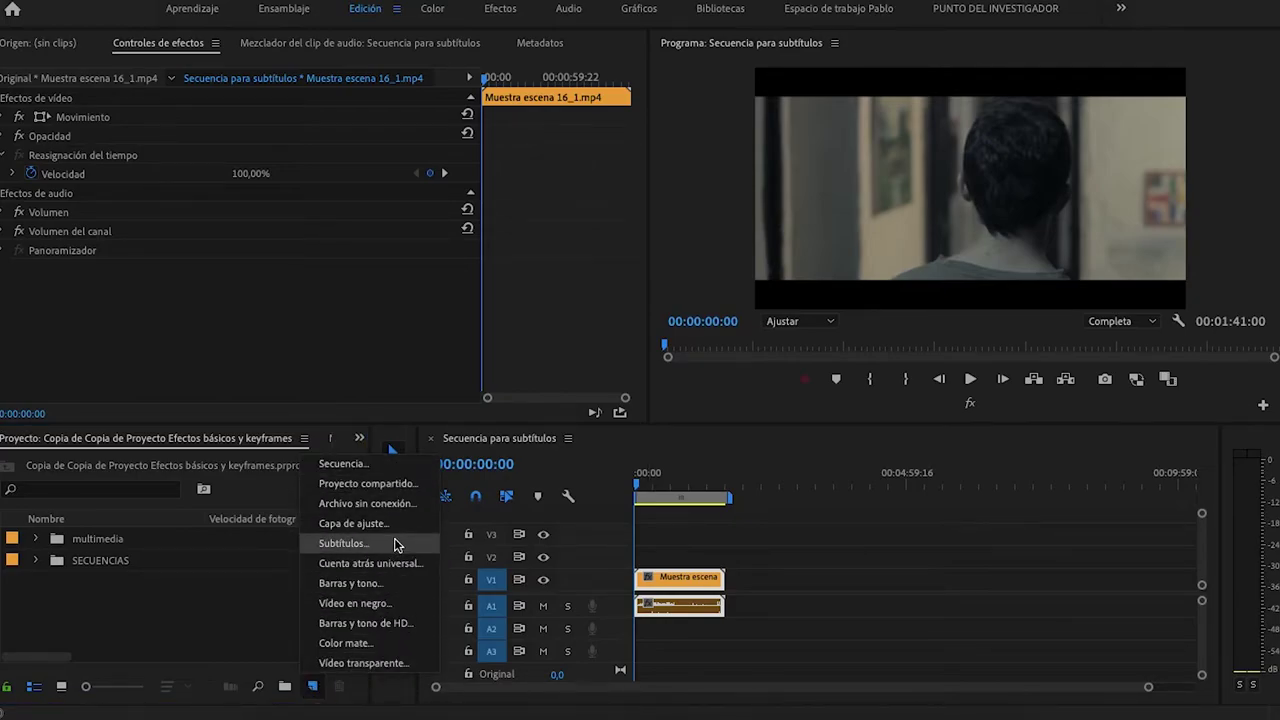
pyautogui.click(220, 622)
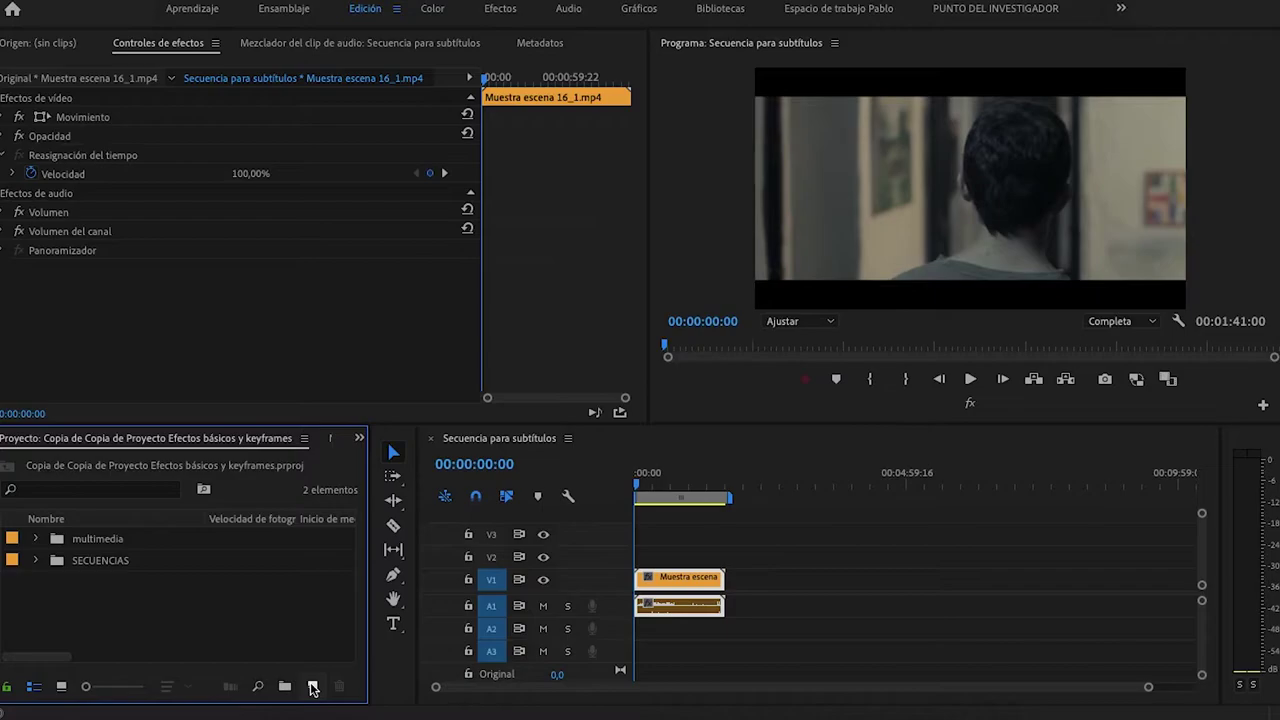
pyautogui.click(313, 688)
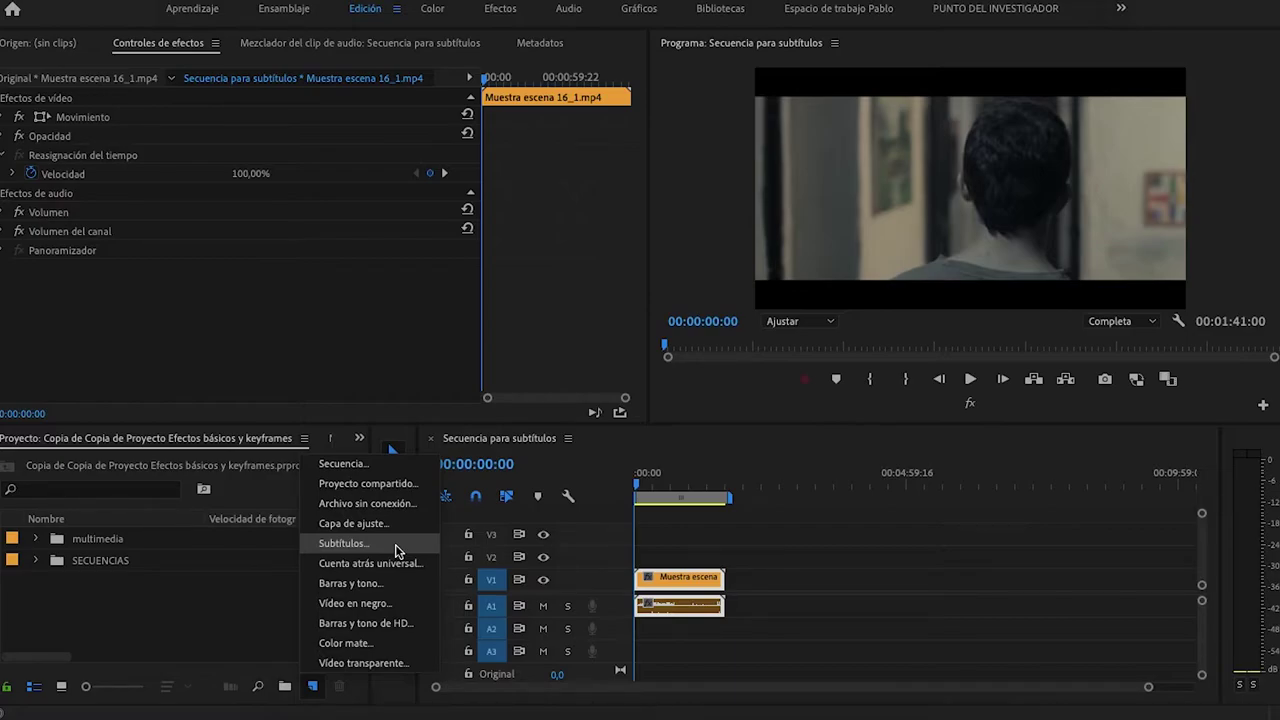
pyautogui.click(343, 543)
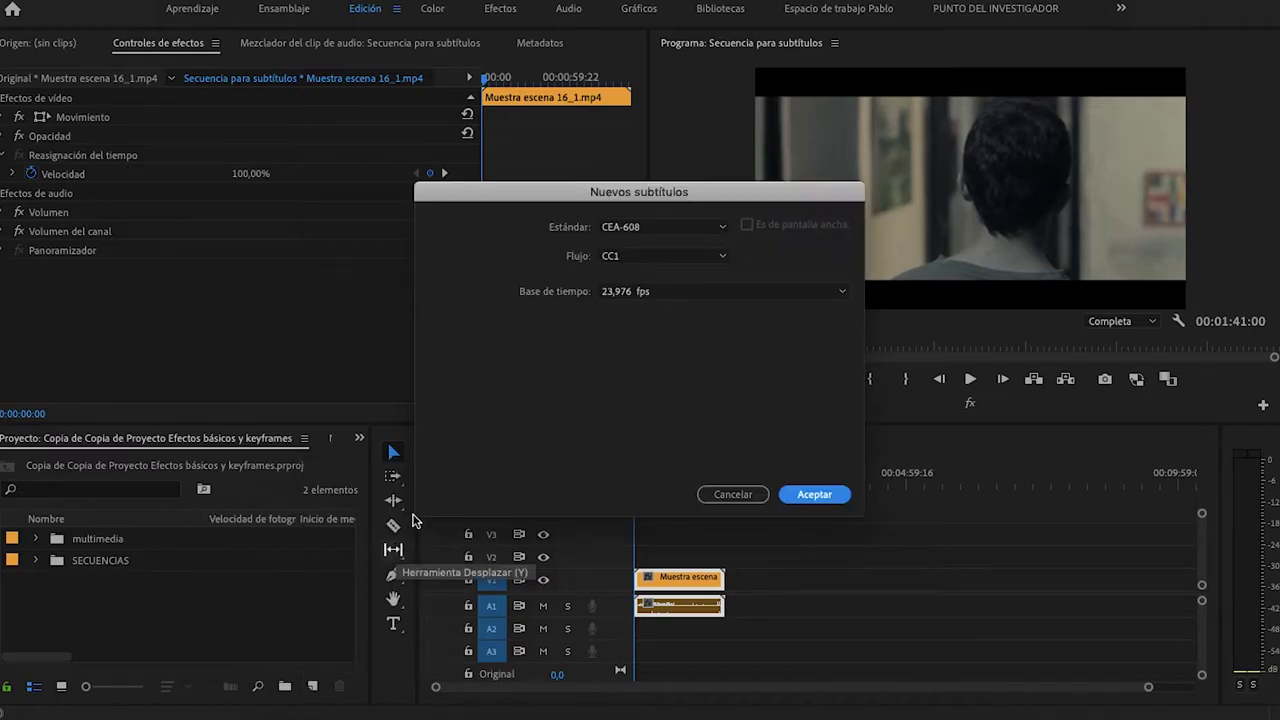
# Step: Choose the CEA-708 standard and Servicio 1 stream, keeping the 23,976 fps timebase
pyautogui.click(744, 293)
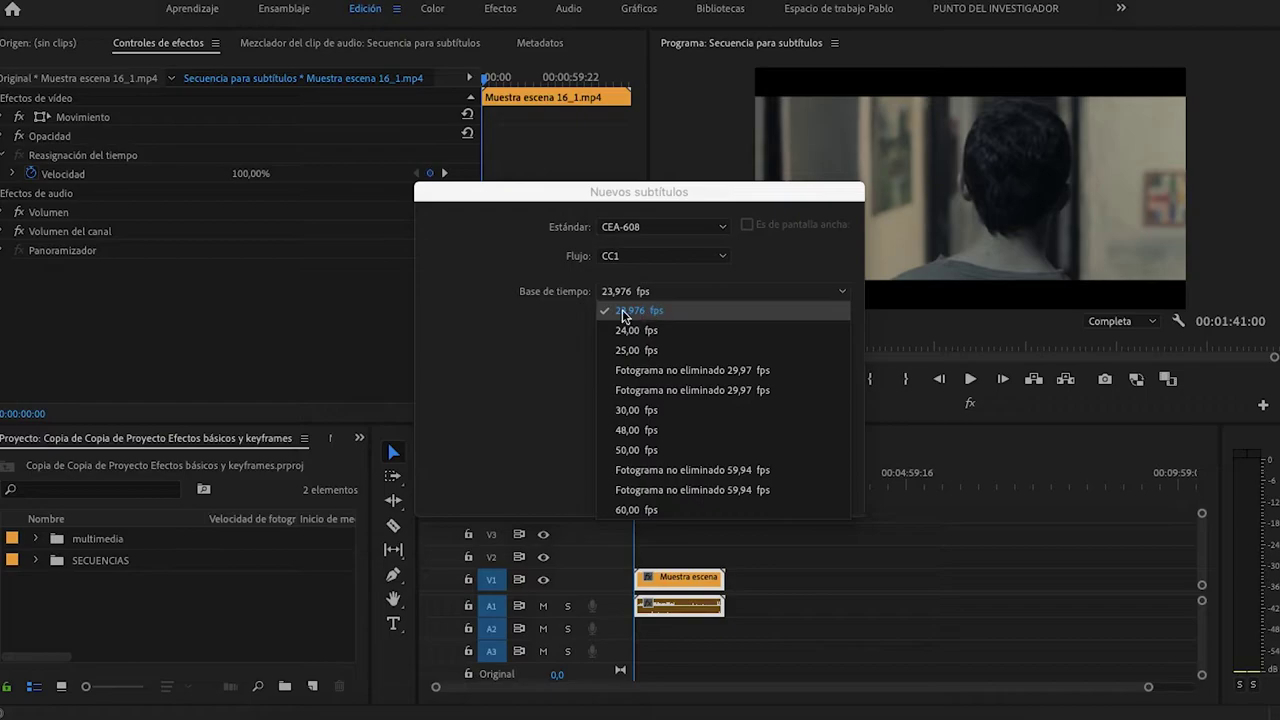
pyautogui.click(585, 320)
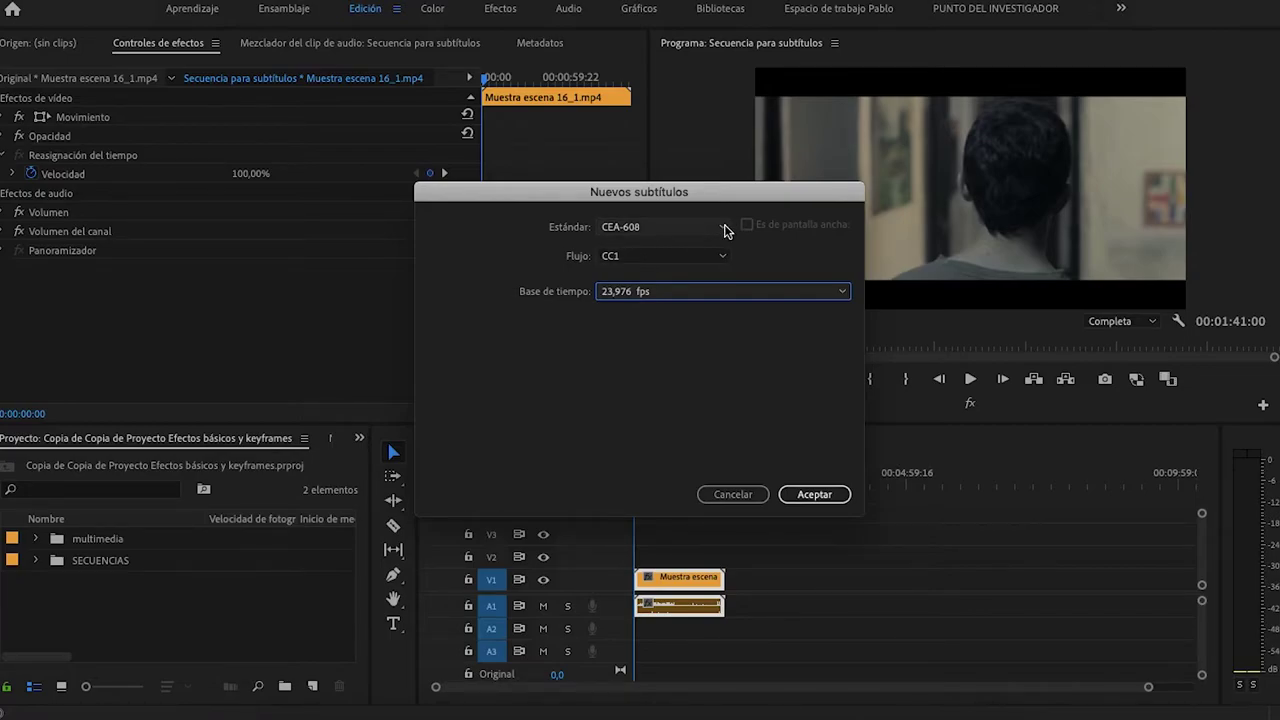
pyautogui.click(725, 230)
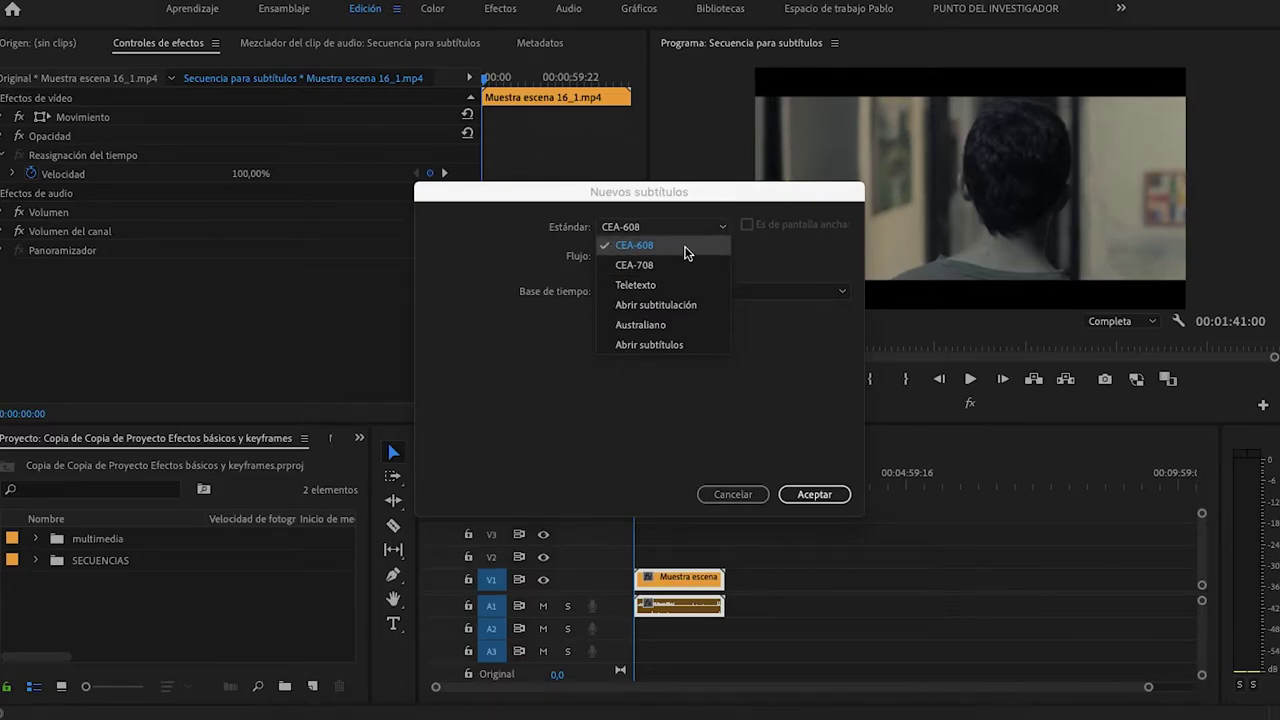
pyautogui.click(680, 265)
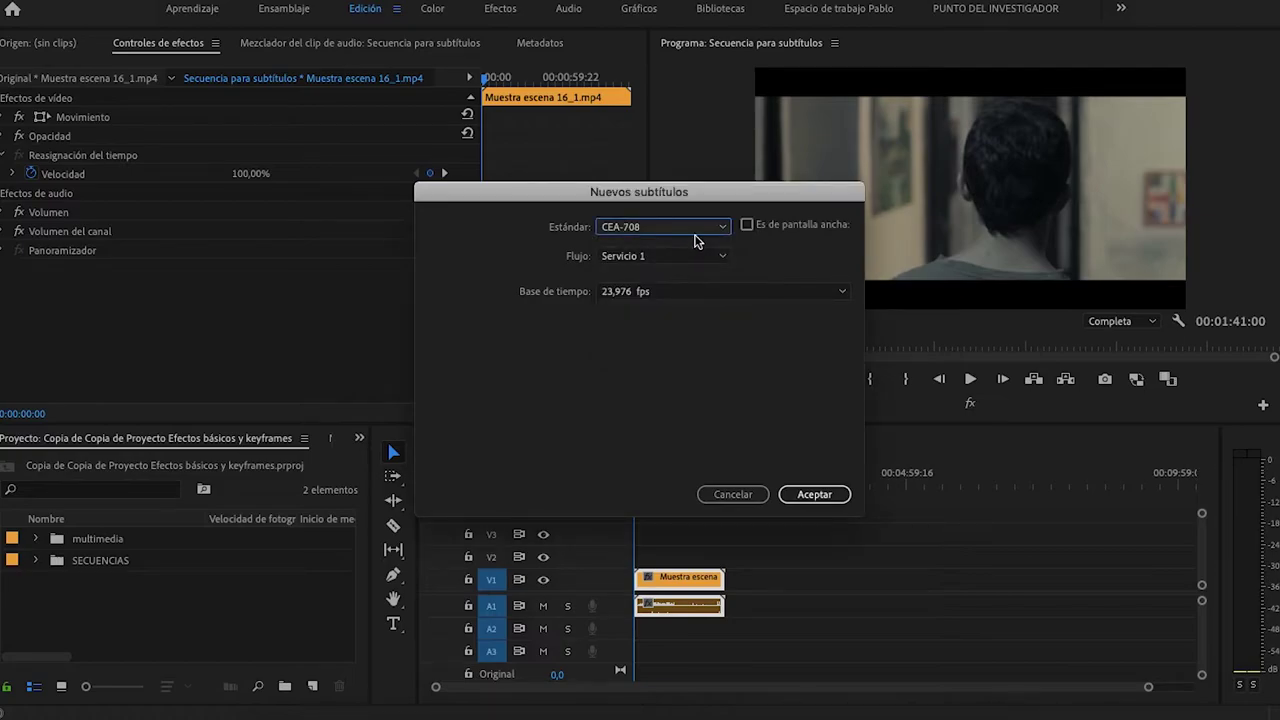
pyautogui.click(703, 233)
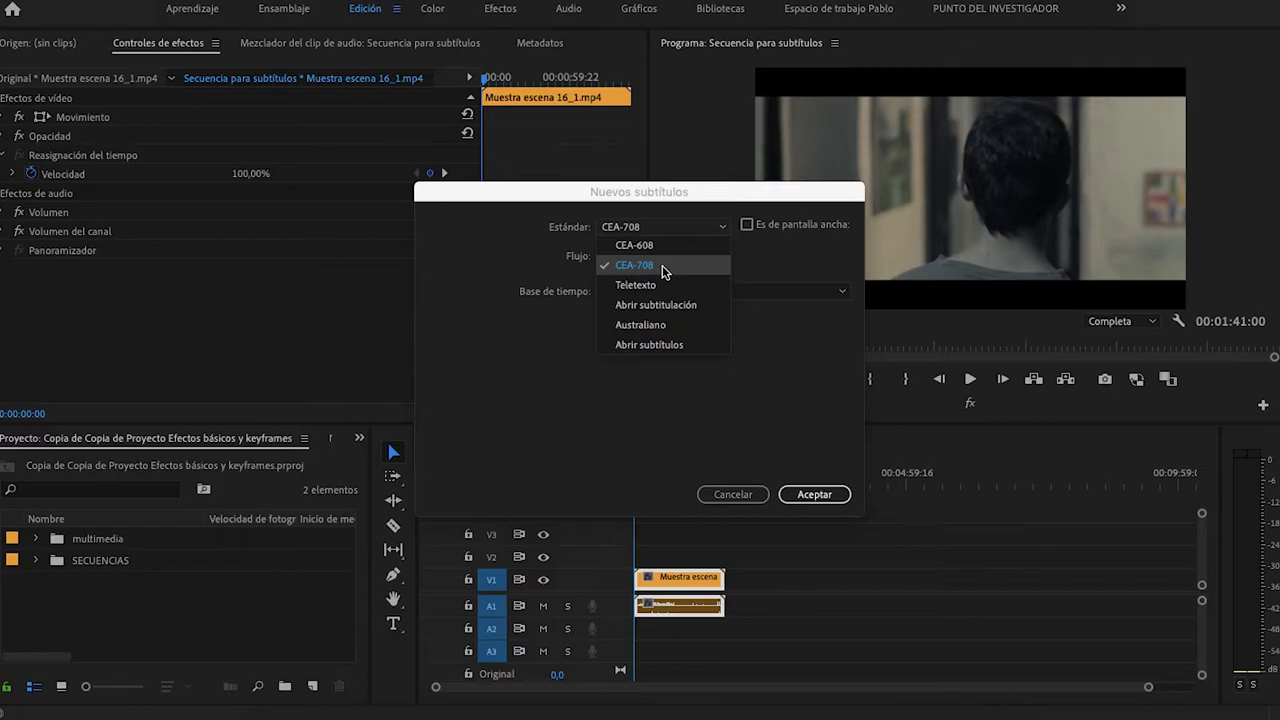
pyautogui.click(662, 265)
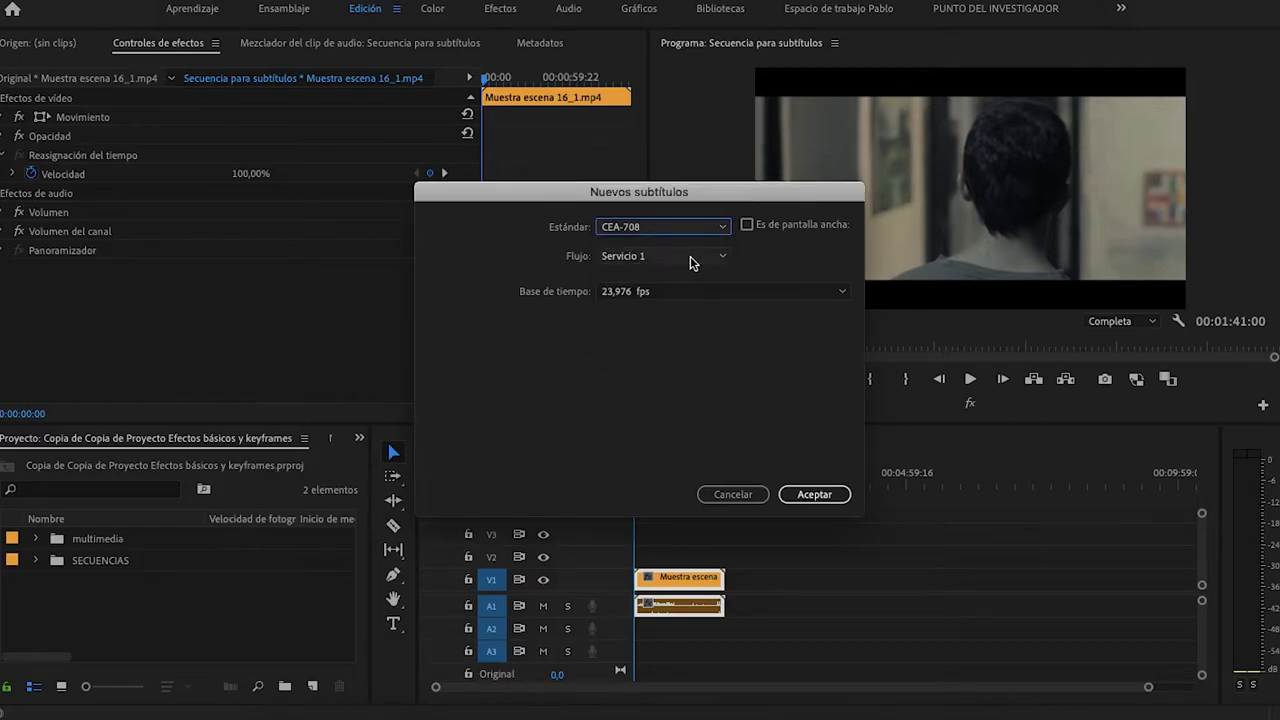
pyautogui.click(690, 256)
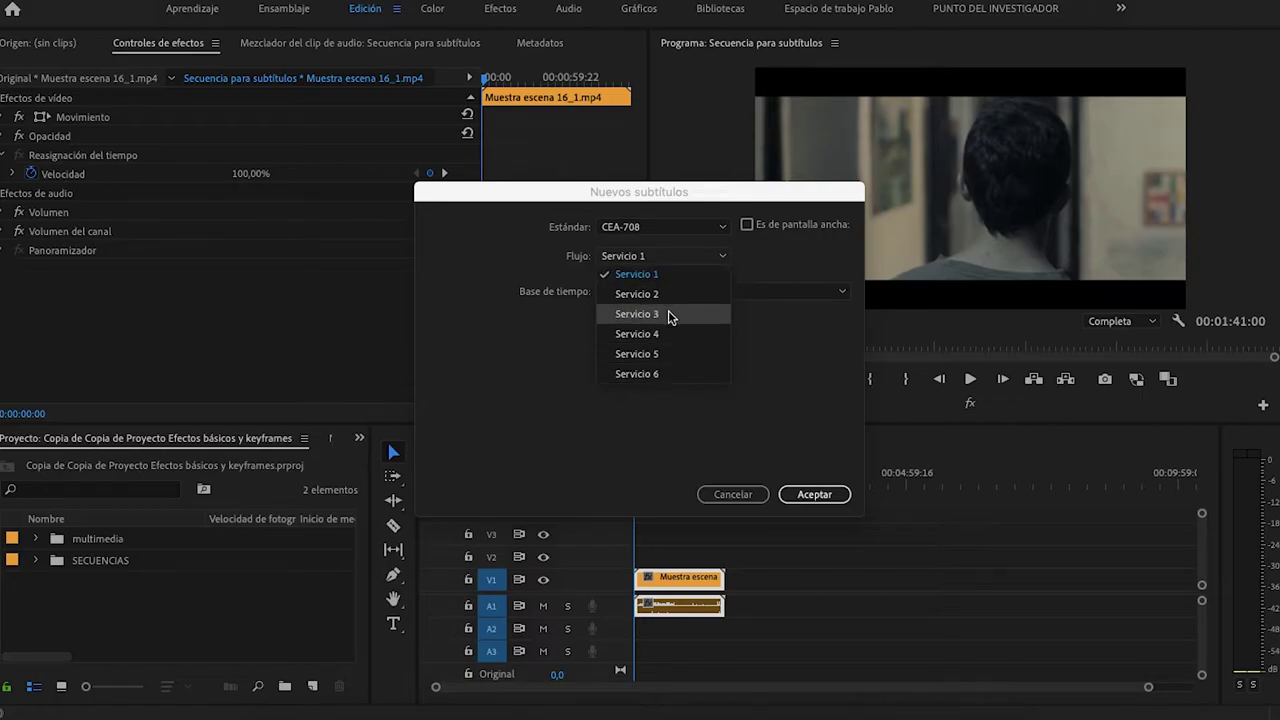
pyautogui.click(678, 276)
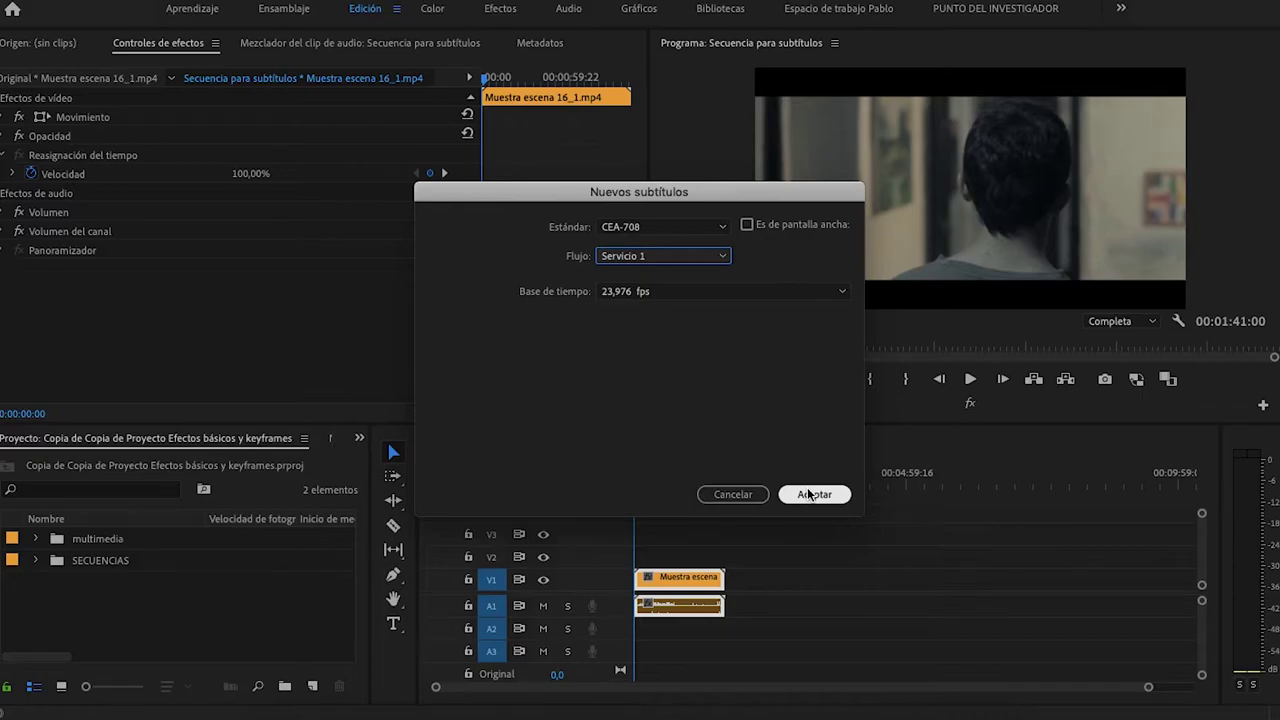
# Step: Create the CEA-708 caption item, place it on V2 at 00:00 and extend it to the clip's end
pyautogui.click(811, 494)
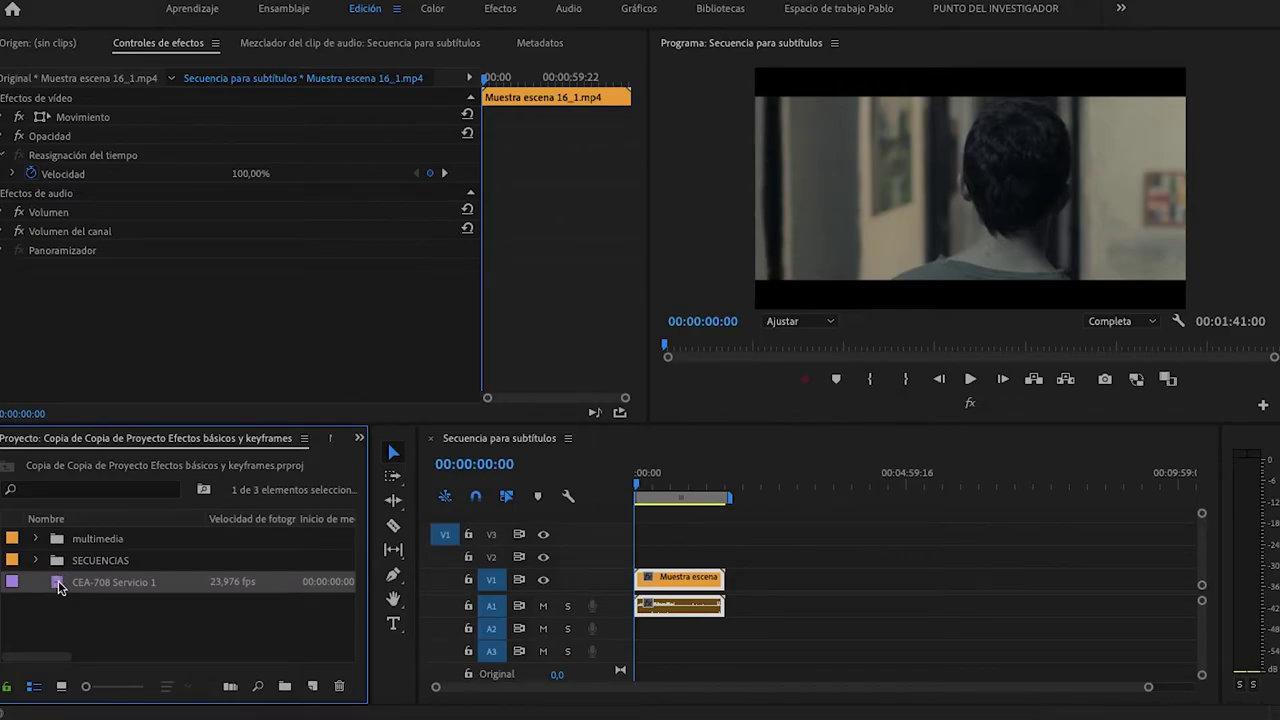
pyautogui.moveTo(58, 587); pyautogui.dragTo(638, 557)
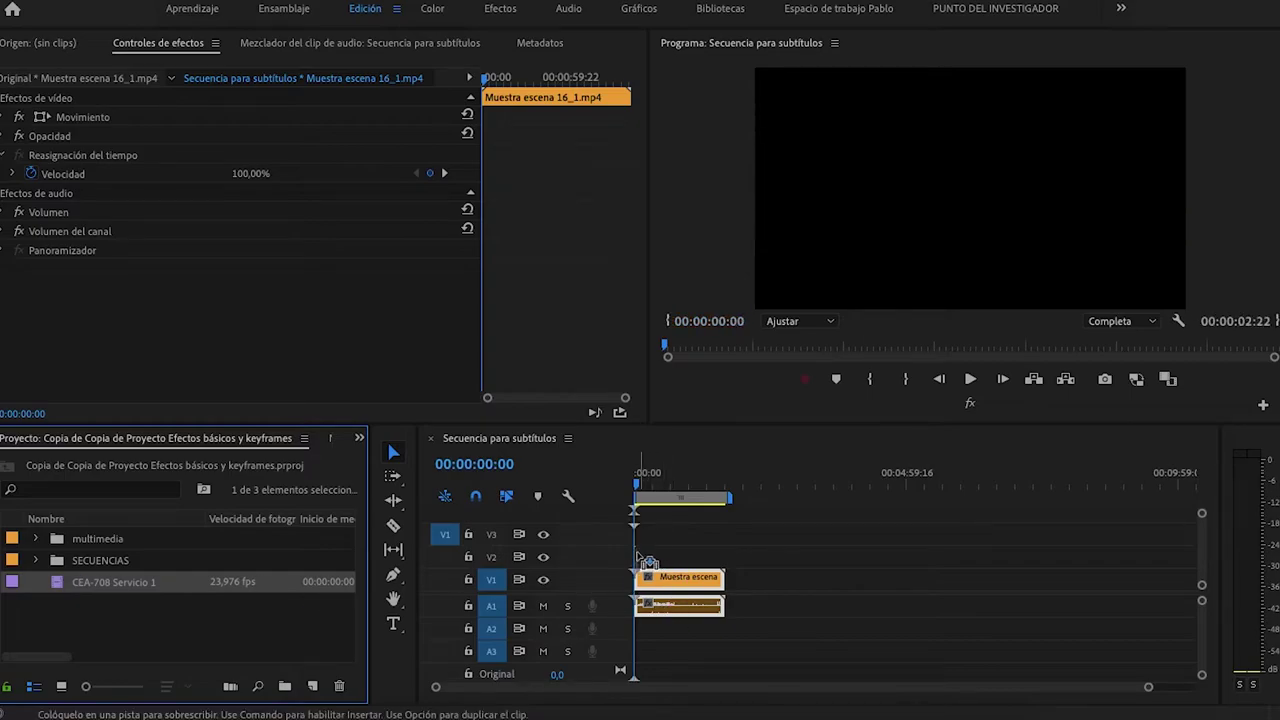
pyautogui.moveTo(638, 557); pyautogui.dragTo(724, 557)
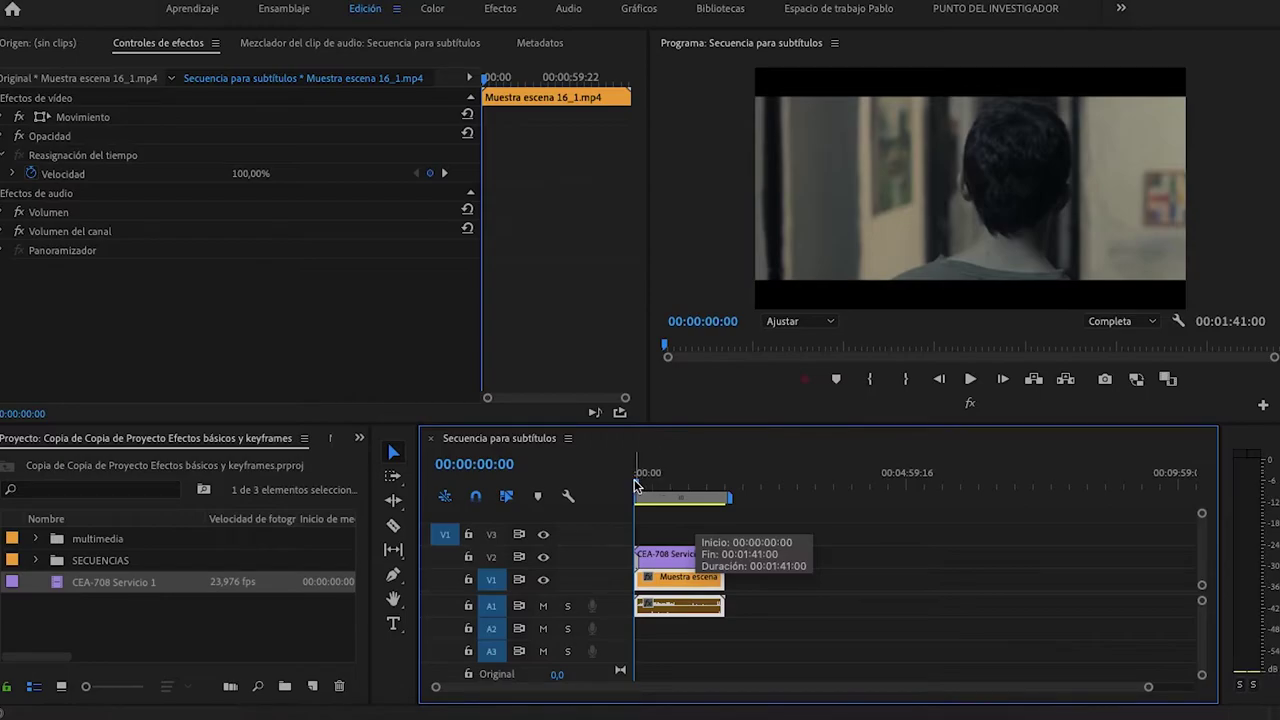
pyautogui.press('\\')
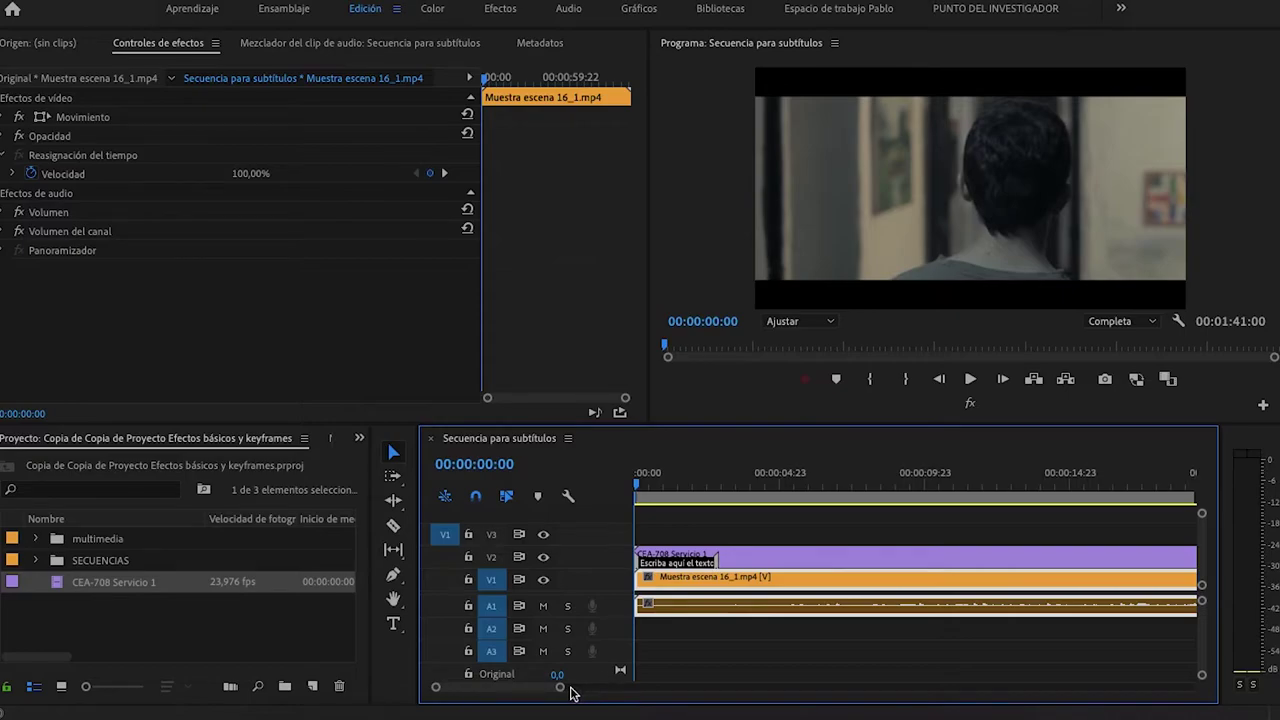
pyautogui.moveTo(560, 688); pyautogui.dragTo(706, 690)
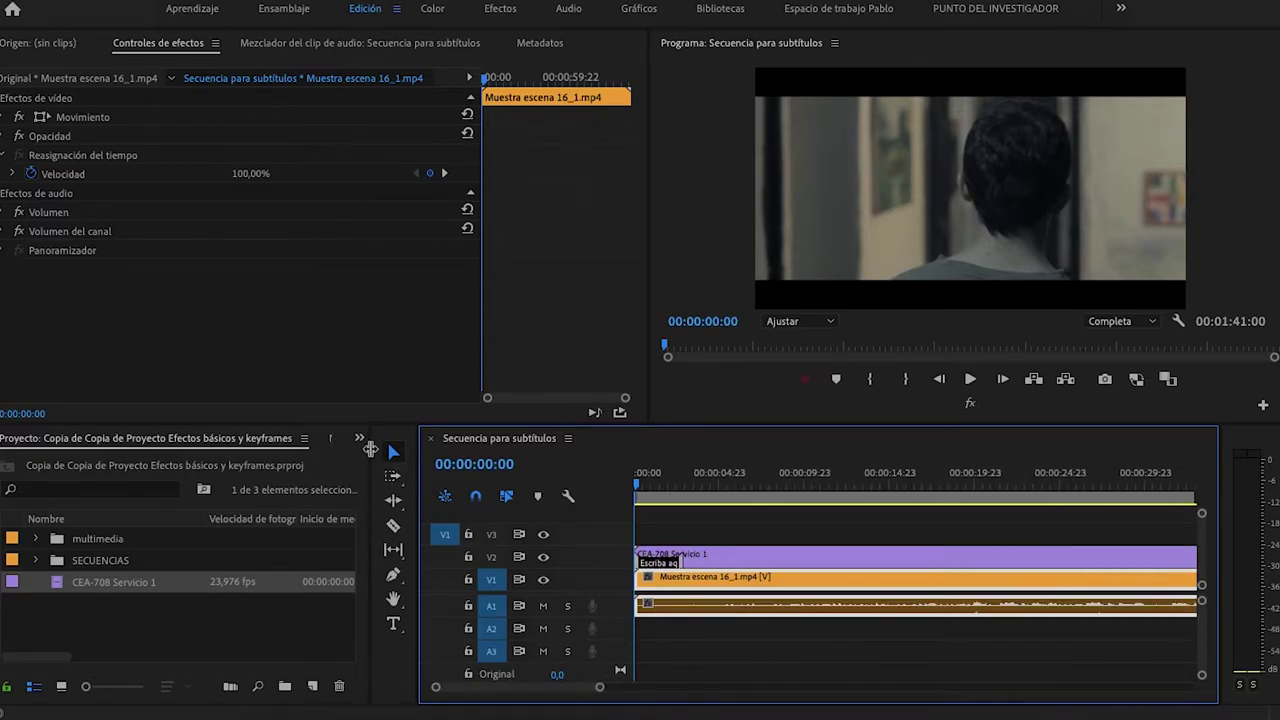
pyautogui.click(360, 440)
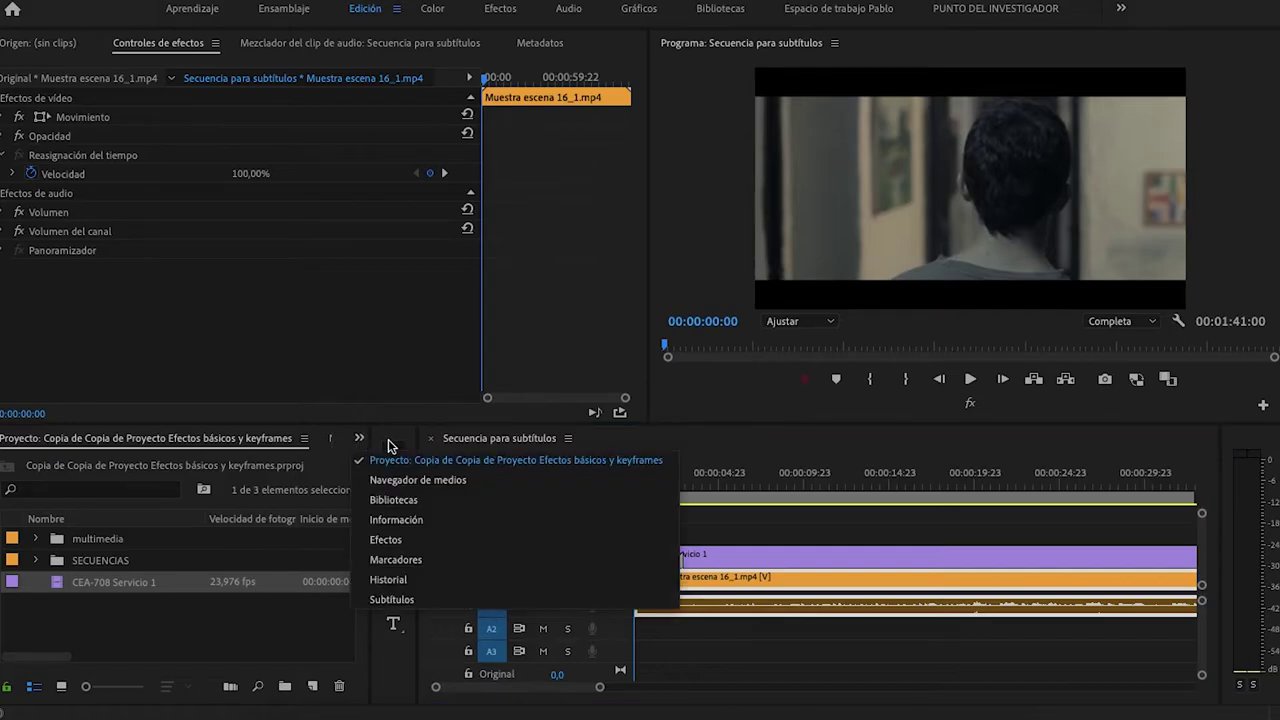
# Step: Open the Subtítulos panel and widen it to show the first caption, 00:00:00:00–00:00:02:23
pyautogui.click(378, 600)
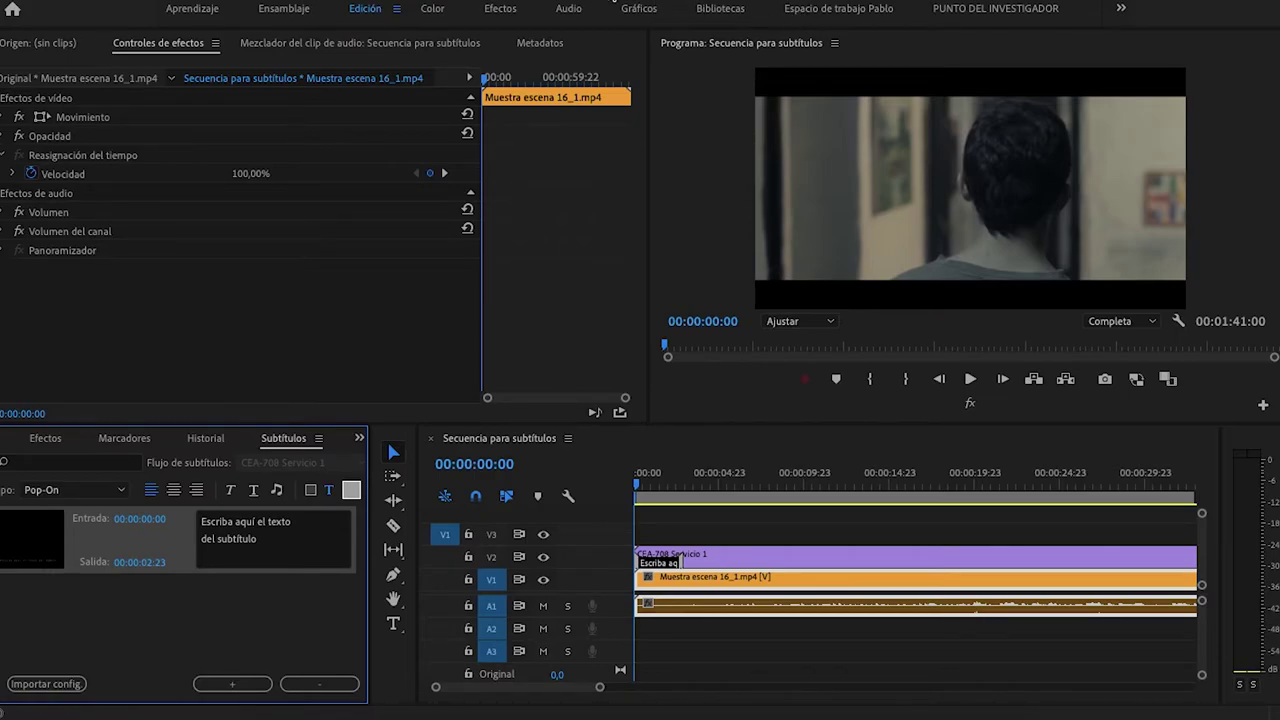
pyautogui.click(565, 0)
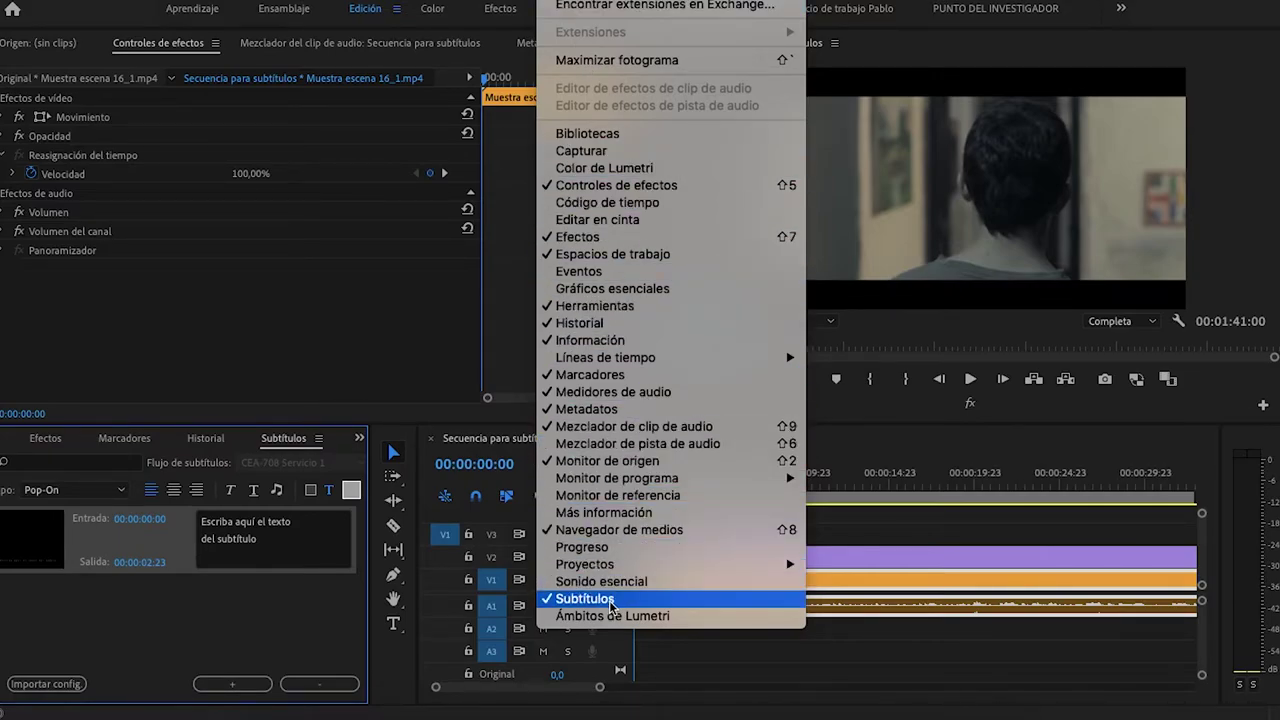
pyautogui.click(265, 624)
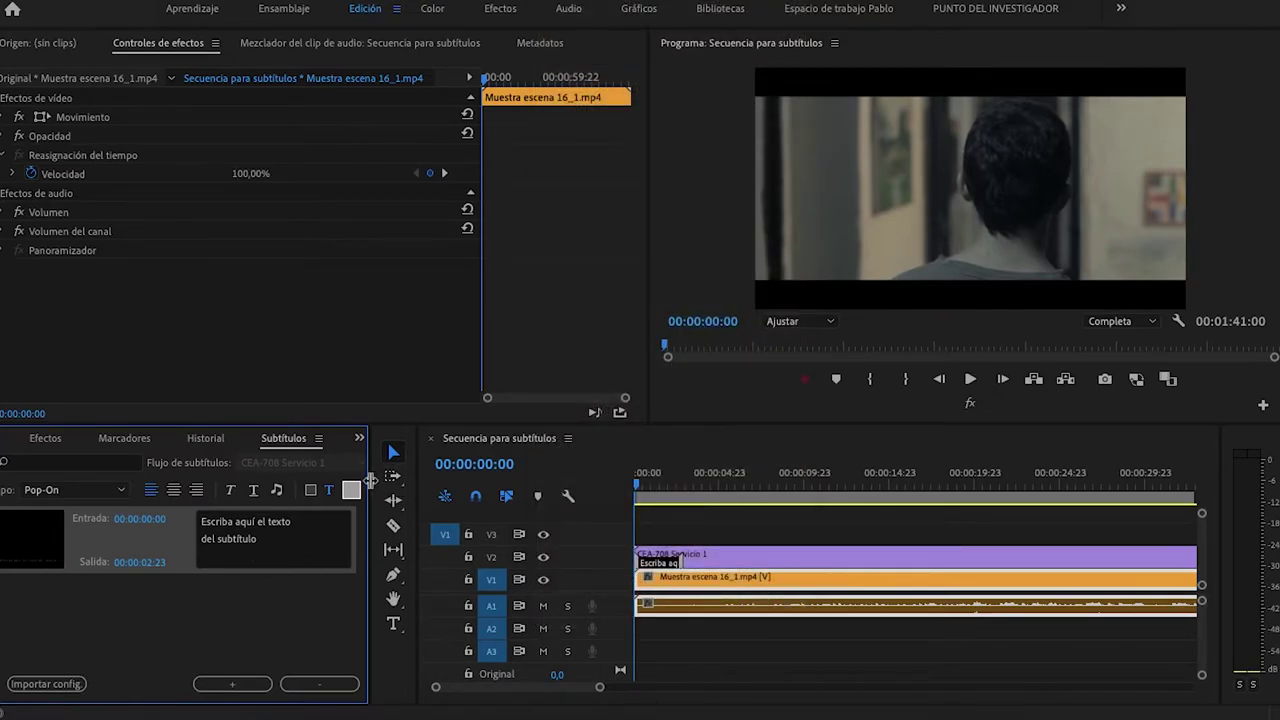
pyautogui.moveTo(403, 479); pyautogui.dragTo(555, 472)
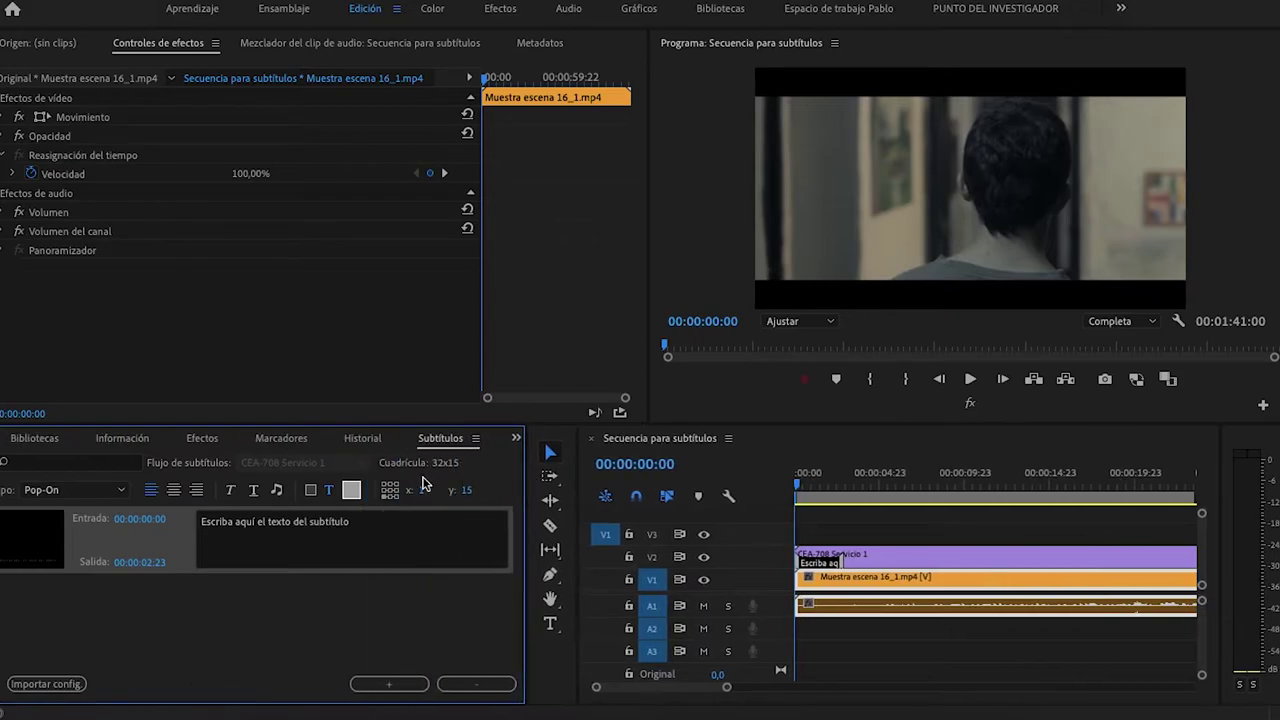
pyautogui.click(305, 529)
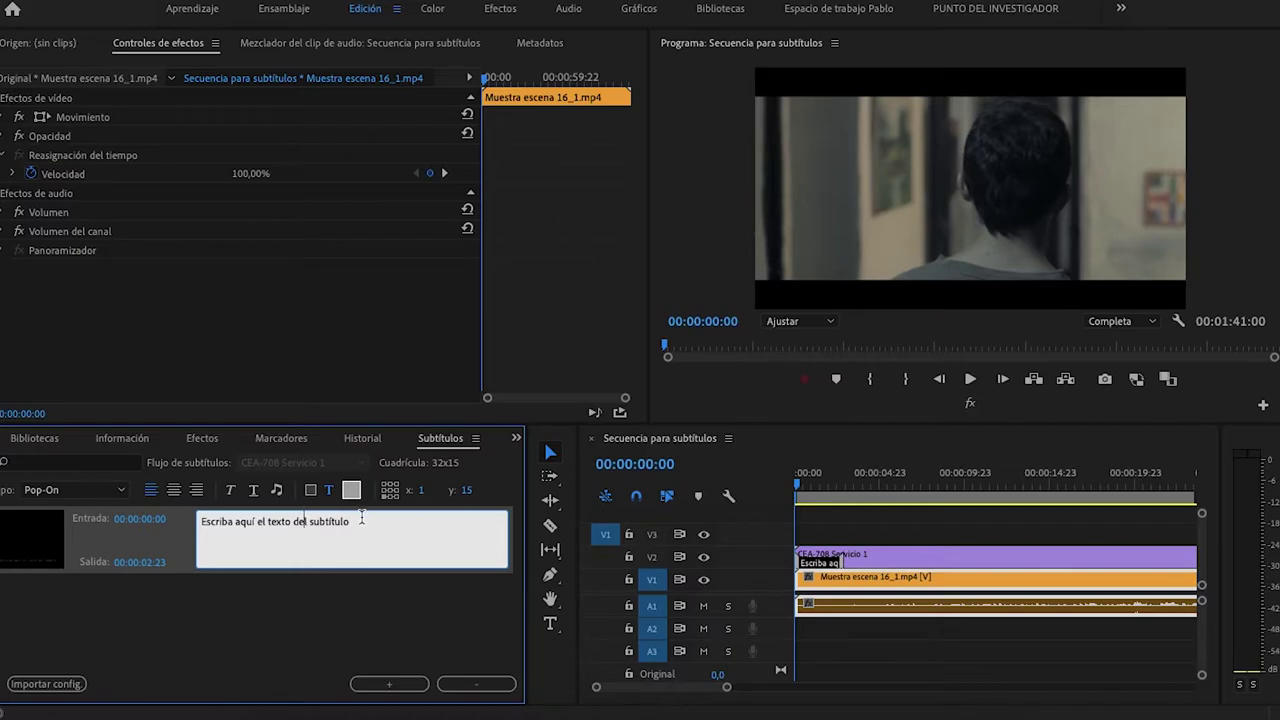
# Step: Replace the first caption's placeholder with 'Primer texto' padded by zeros and underscores
pyautogui.tripleClick(350, 527)
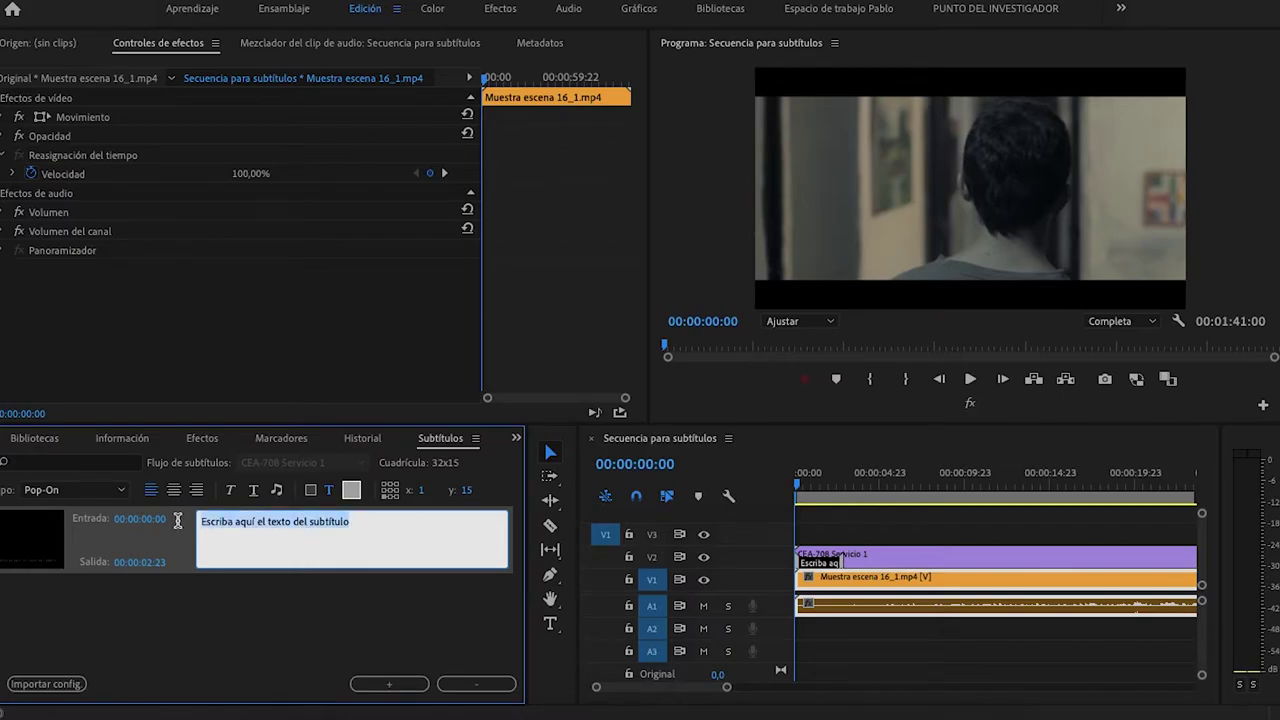
pyautogui.write('Primera pista')
pyautogui.press('BackSpace')
pyautogui.press('BackSpace')
pyautogui.press('BackSpace')
pyautogui.press('BackSpace')
pyautogui.press('BackSpace')
pyautogui.press('BackSpace')
pyautogui.write('texto')
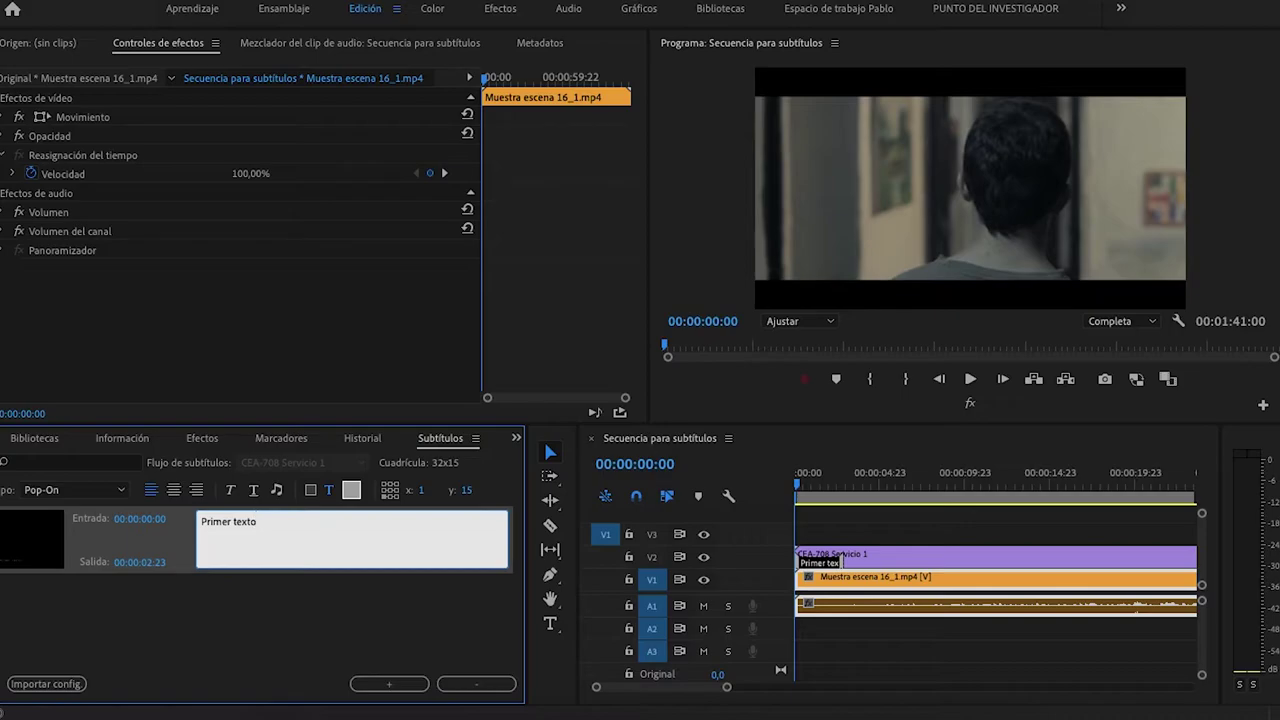
pyautogui.write('xxx')
pyautogui.write('__')
pyautogui.write('00000_______')
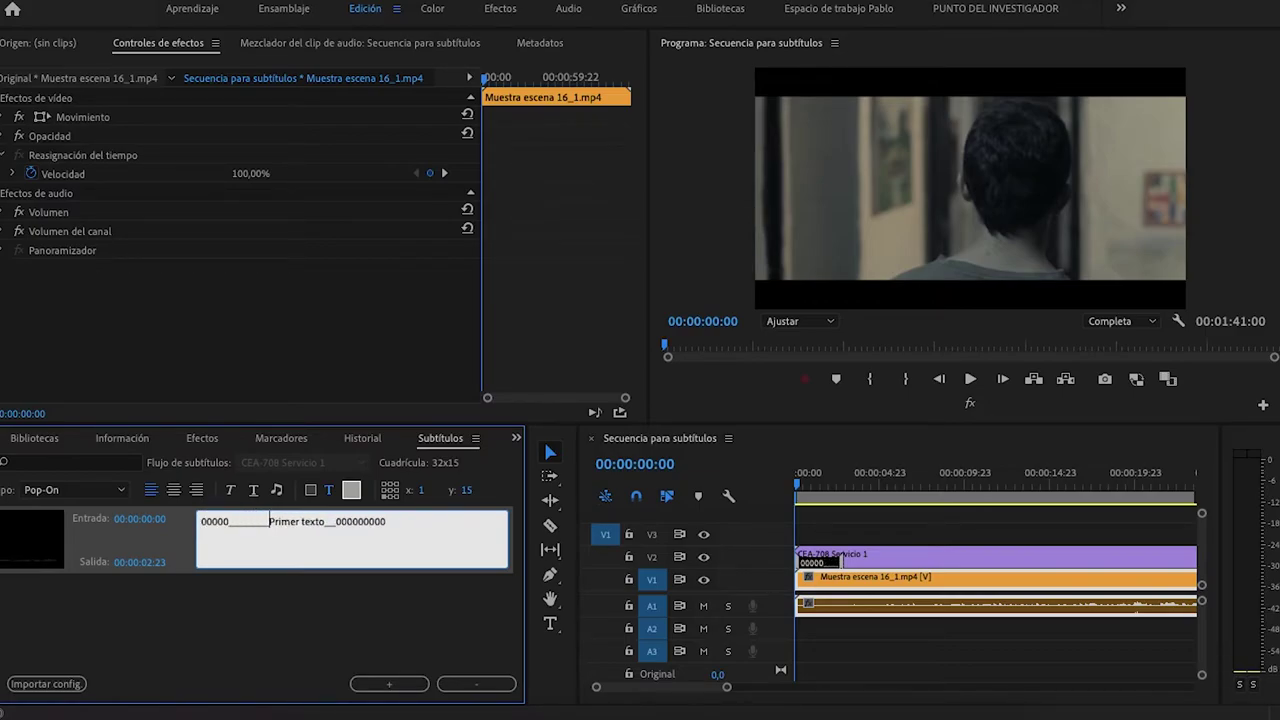
pyautogui.moveTo(800, 490); pyautogui.dragTo(806, 494)
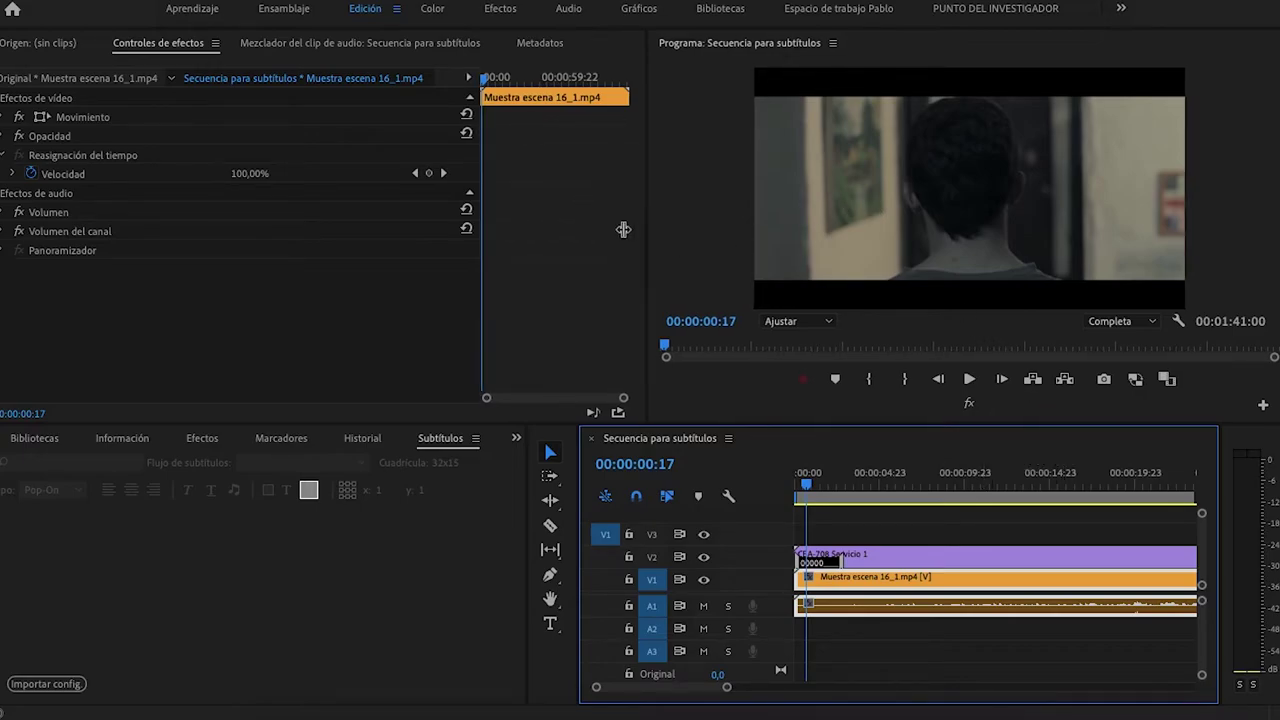
# Step: Widen the Program monitor and enable its Closed Caption Display
pyautogui.moveTo(650, 229); pyautogui.dragTo(497, 218)
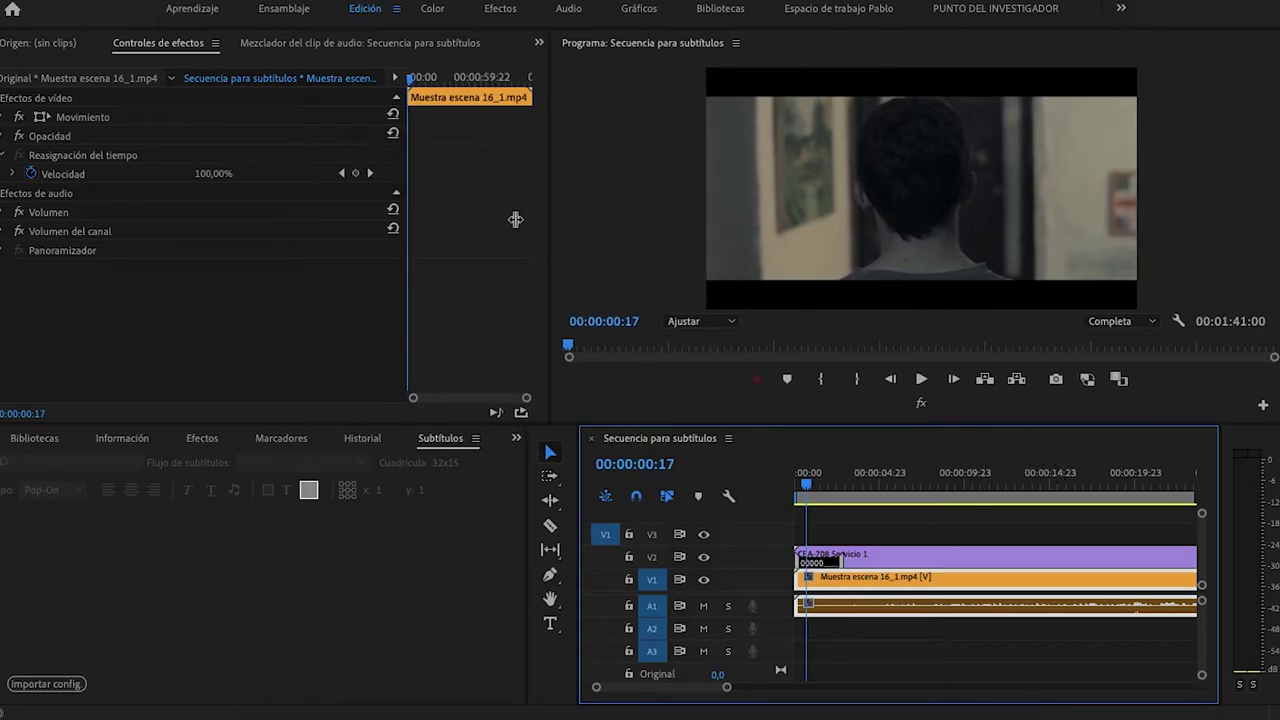
pyautogui.click(1181, 321)
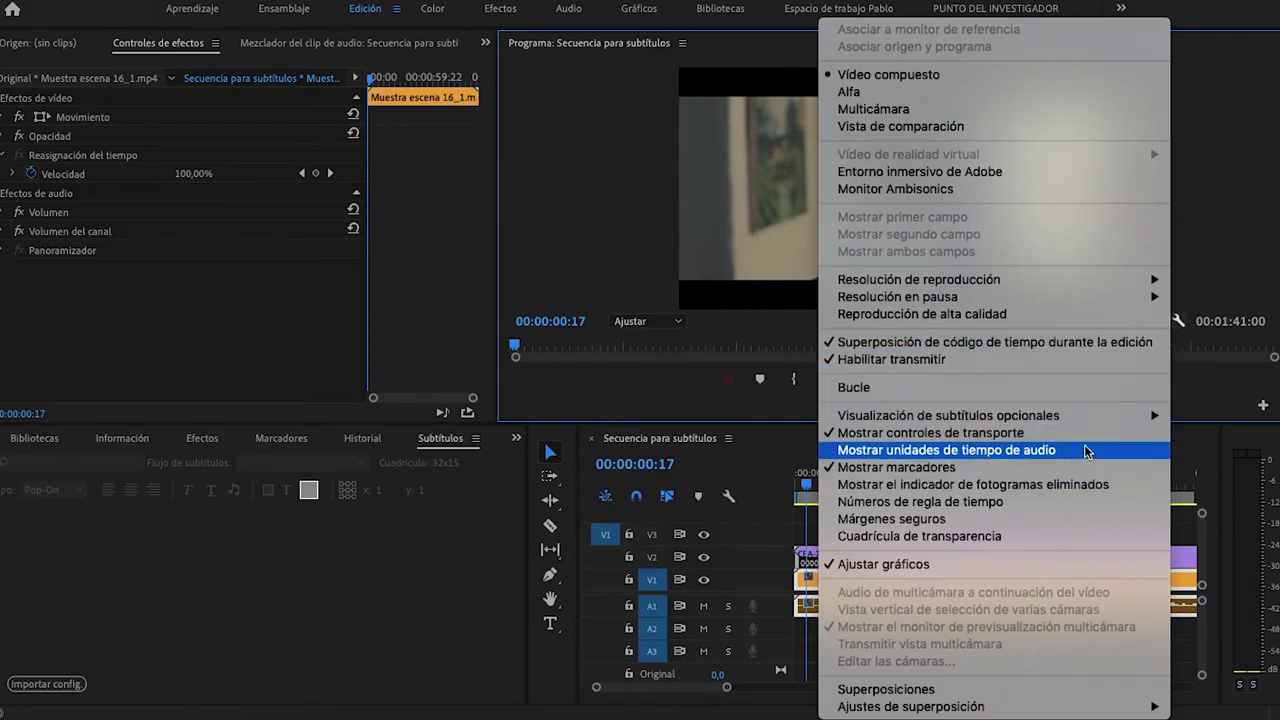
pyautogui.moveTo(1088, 418)
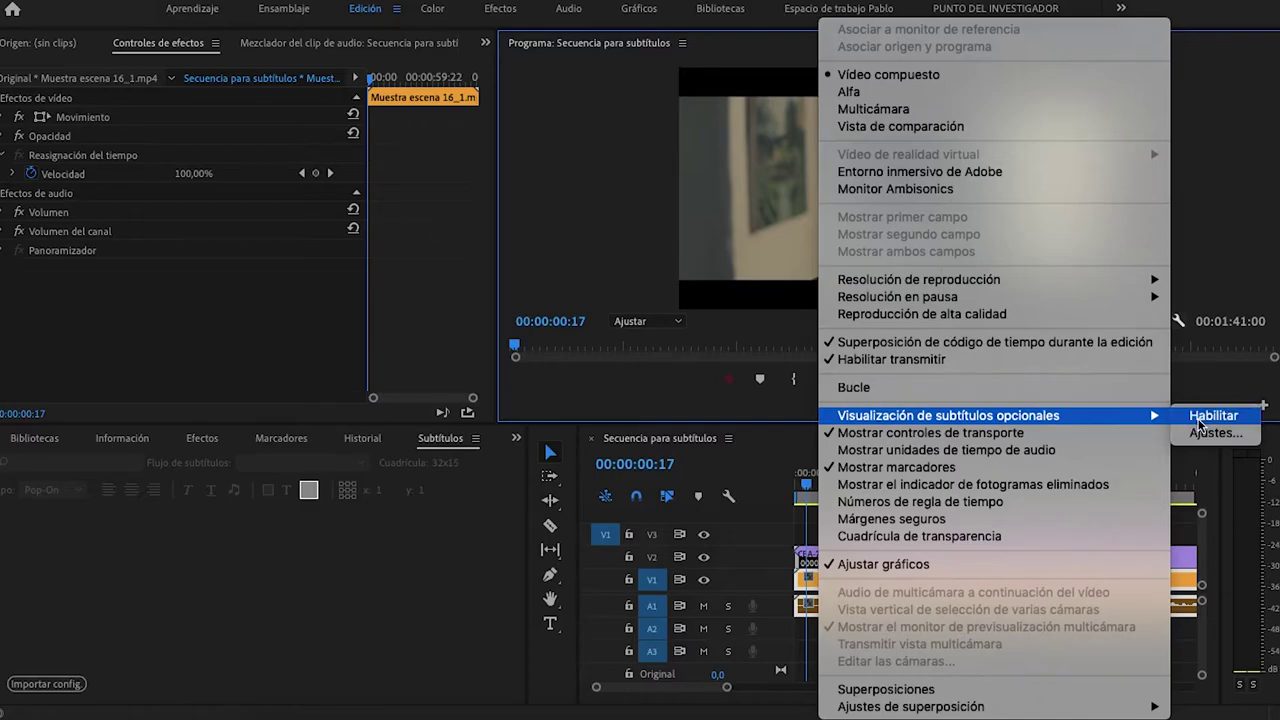
pyautogui.click(1205, 416)
# Step: Set the caption display settings to CEA-708 with the Servicio 1 stream
pyautogui.click(1180, 323)
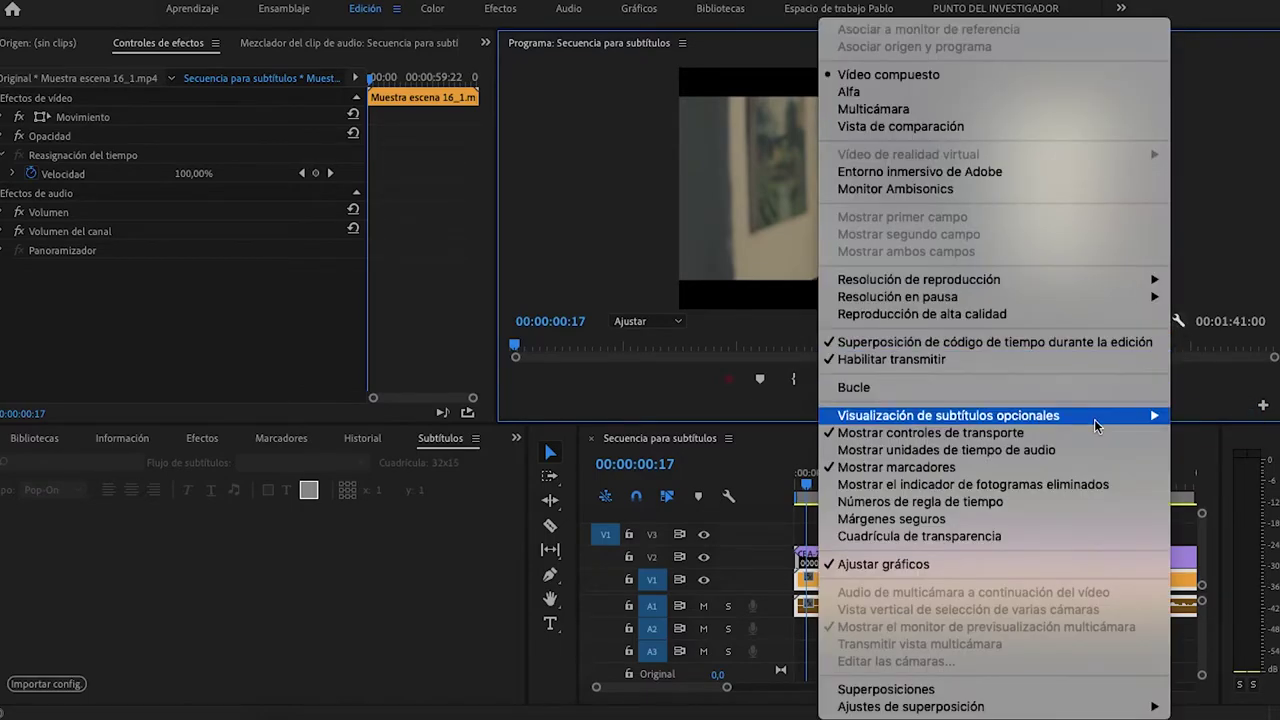
pyautogui.moveTo(1098, 424)
pyautogui.click(1215, 434)
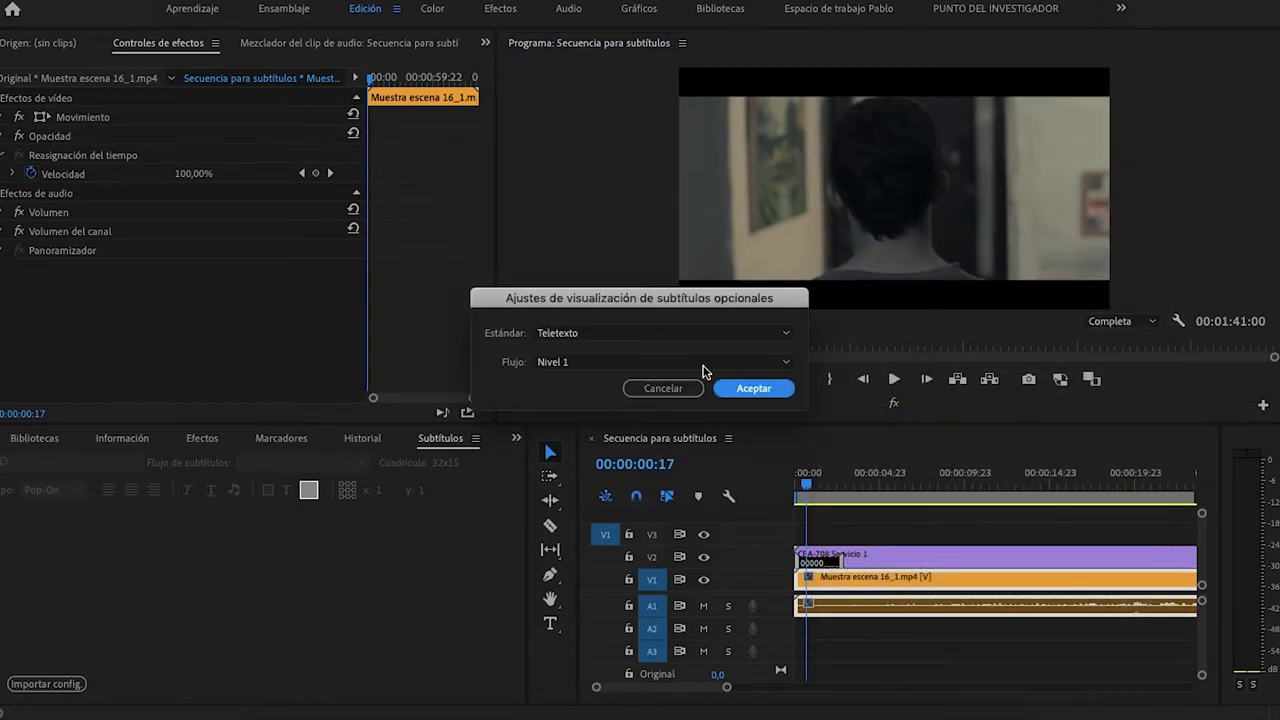
pyautogui.click(686, 333)
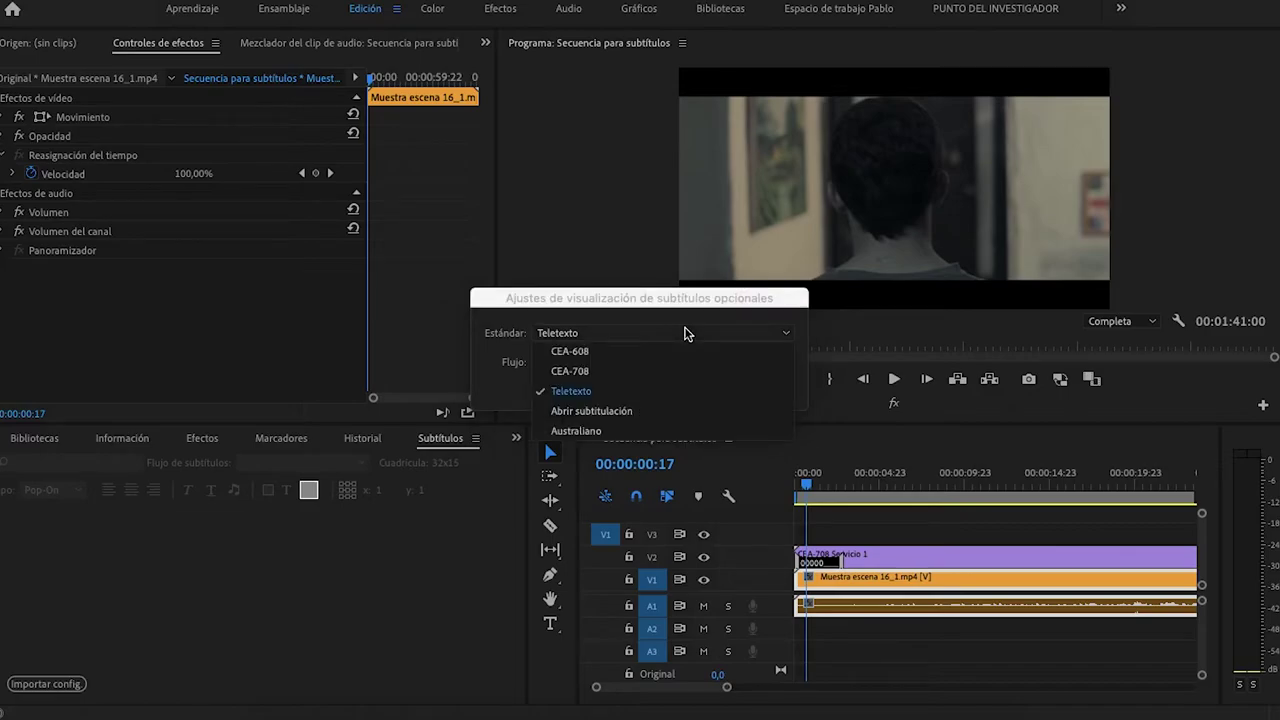
pyautogui.click(600, 371)
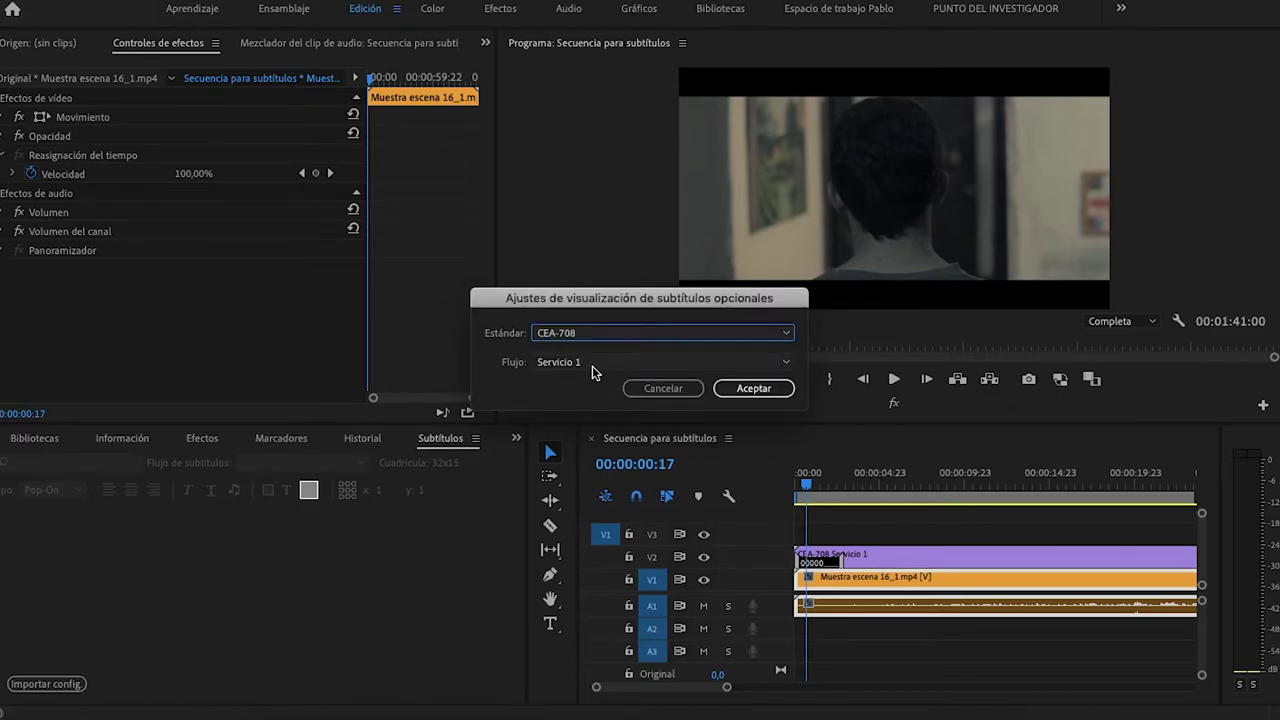
pyautogui.click(578, 364)
pyautogui.click(581, 384)
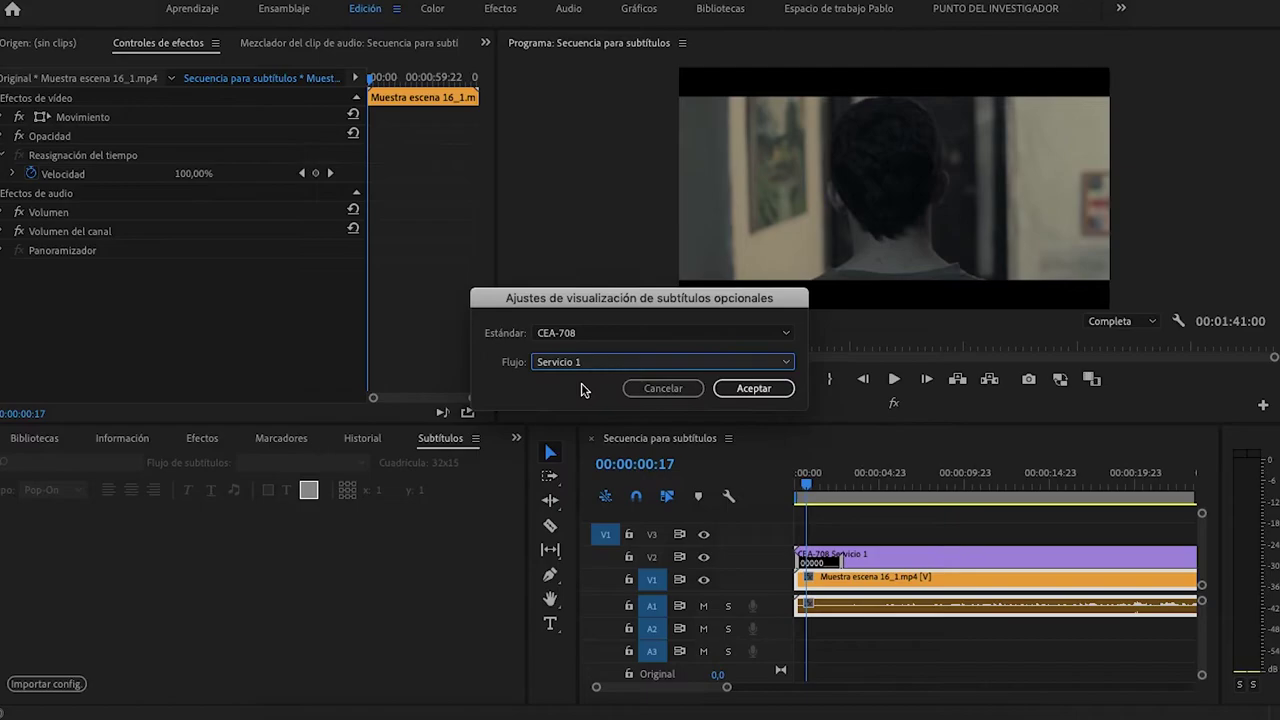
pyautogui.click(755, 388)
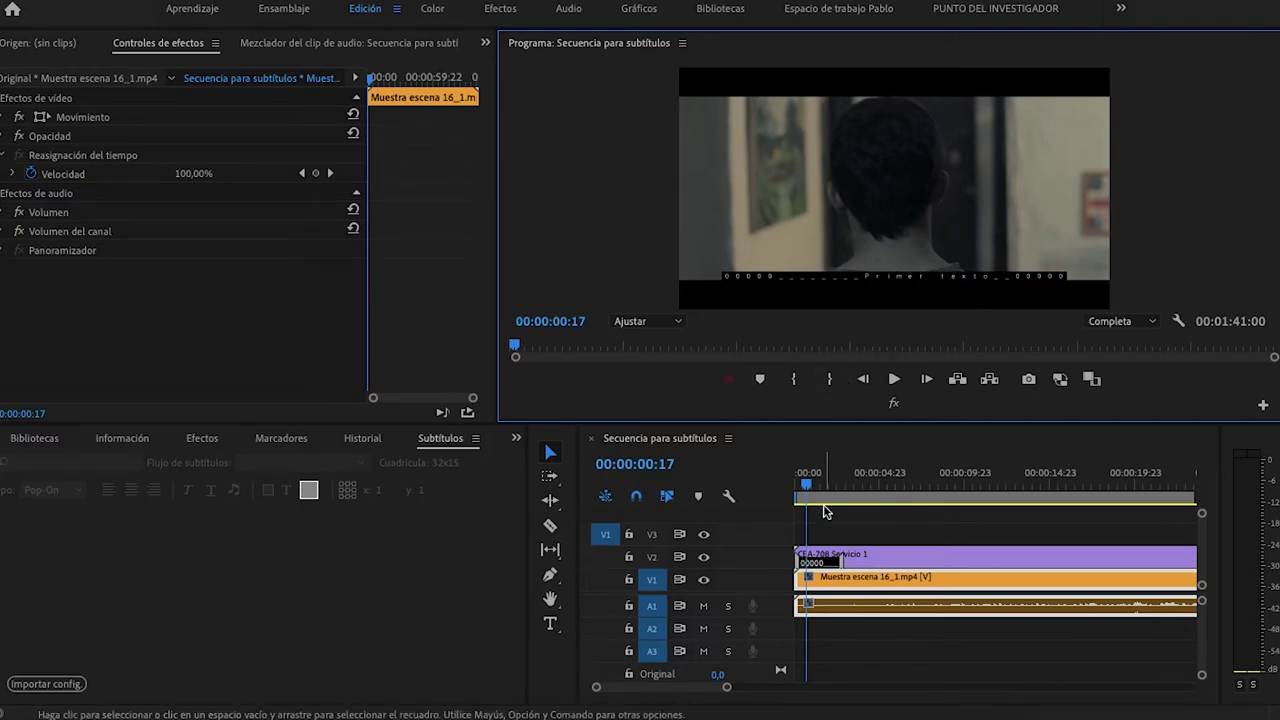
pyautogui.click(875, 568)
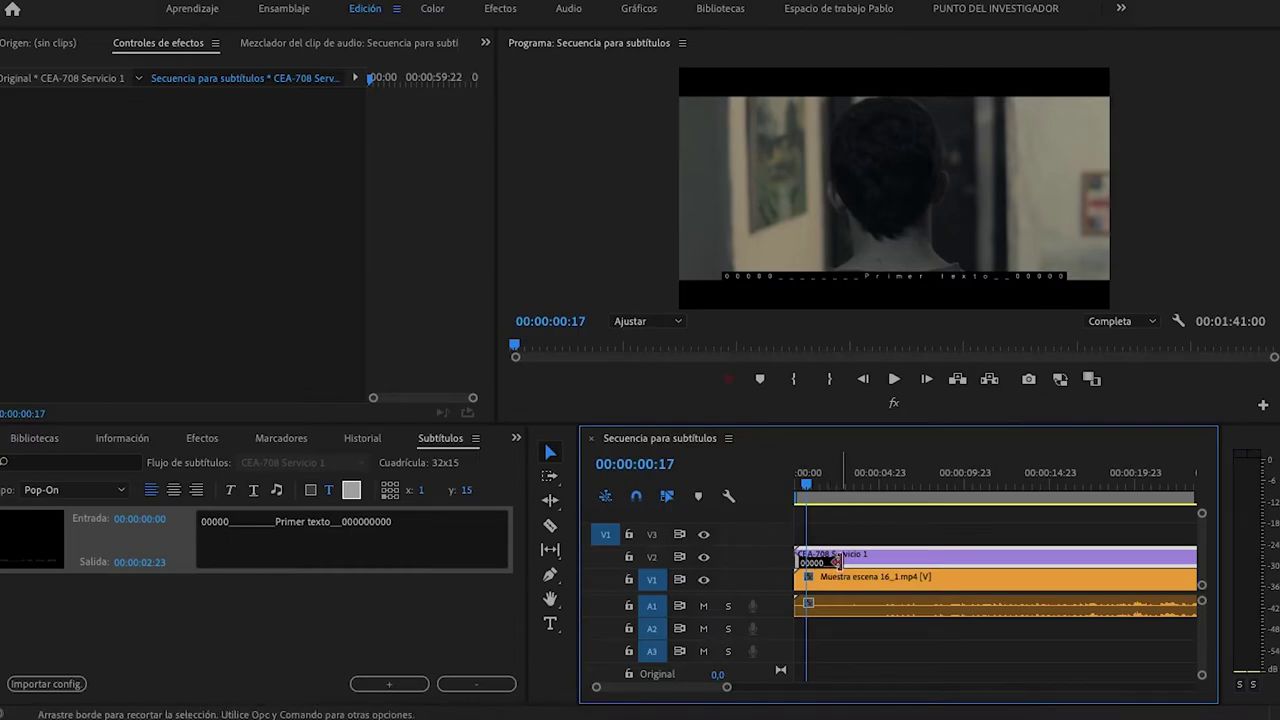
# Step: Lengthen the first caption clip on V2 and clean stray characters from its text
pyautogui.moveTo(846, 562); pyautogui.dragTo(878, 562)
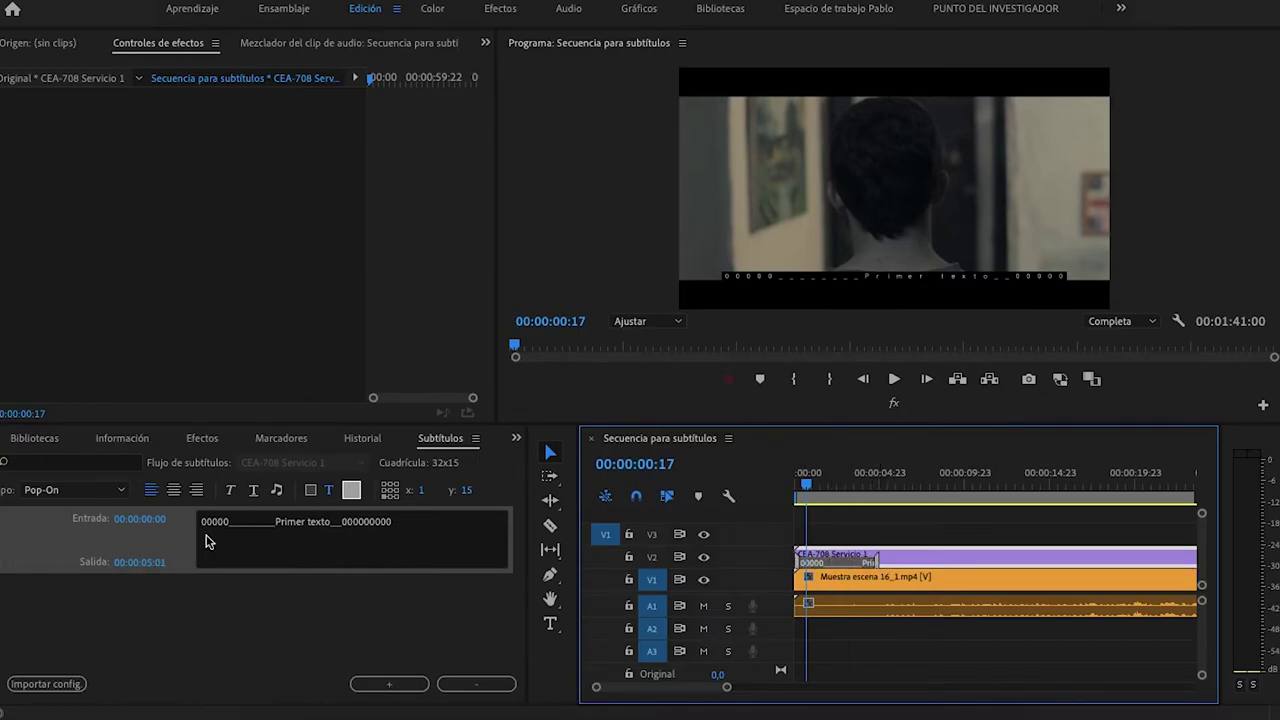
pyautogui.click(437, 520)
pyautogui.write('c')
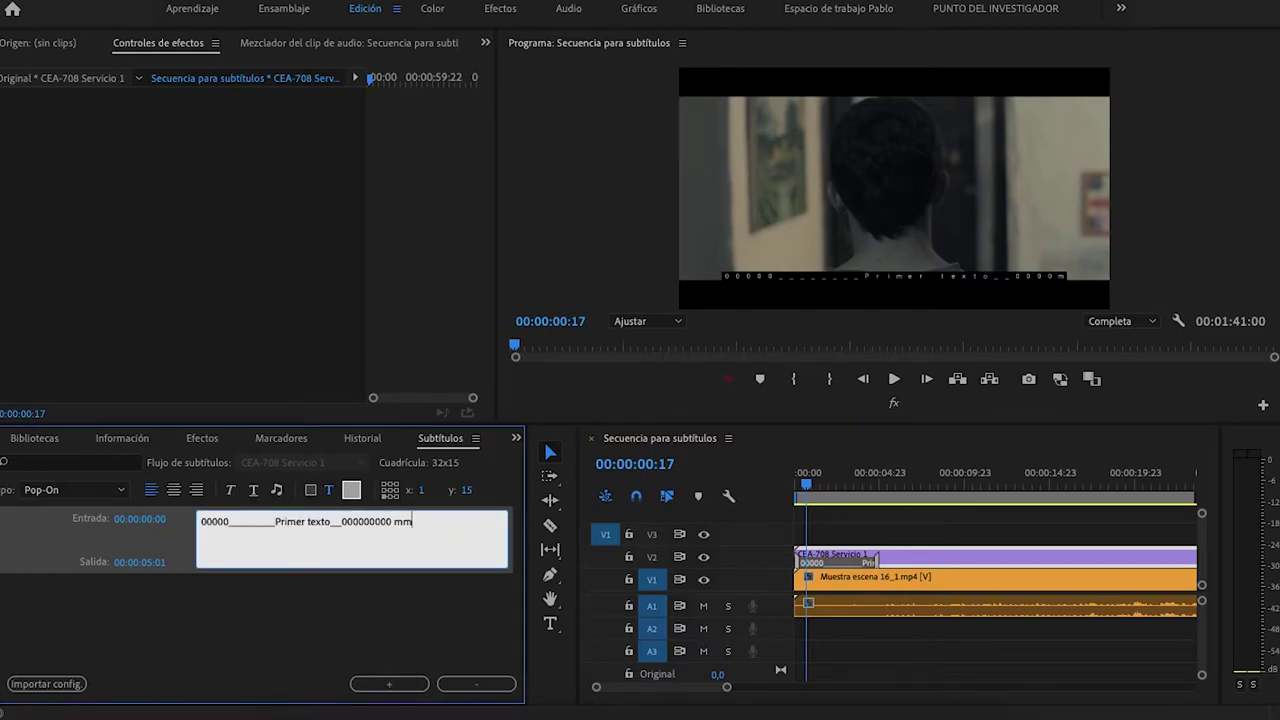
pyautogui.write('mmm')
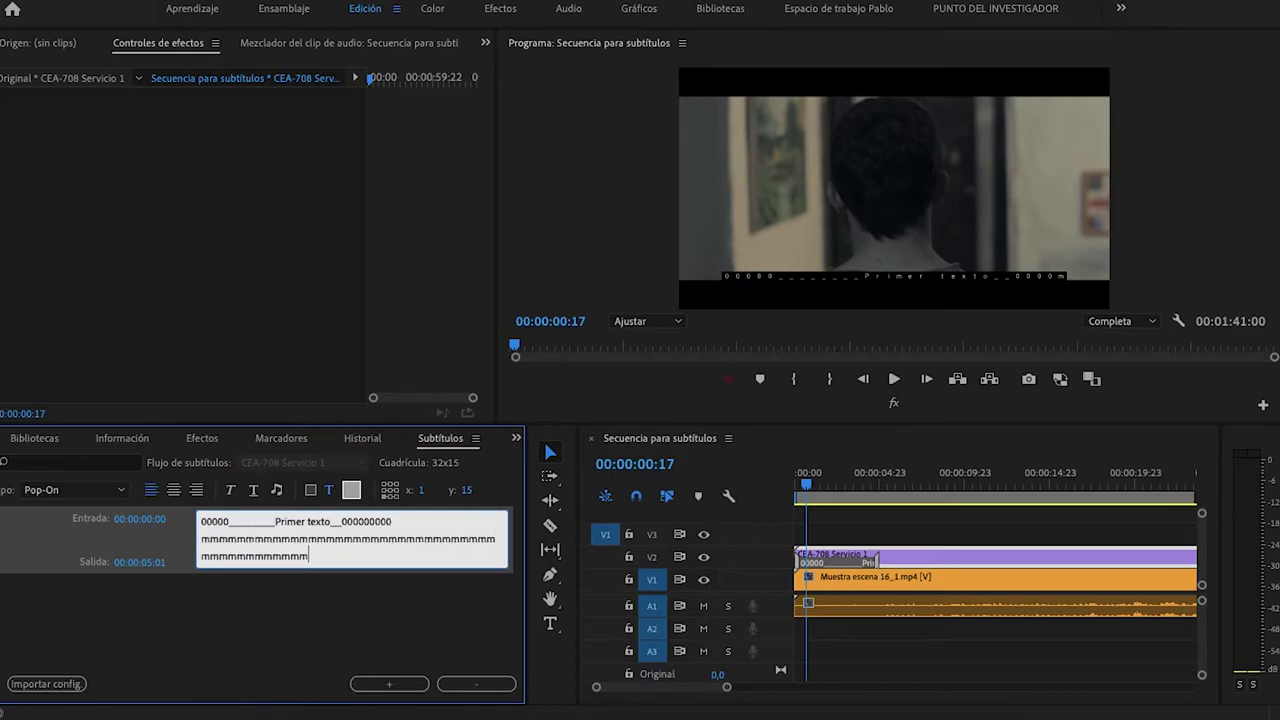
pyautogui.press('BackSpace')
pyautogui.press('BackSpace')
pyautogui.press('BackSpace')
pyautogui.press('BackSpace')
pyautogui.press('BackSpace')
pyautogui.press('BackSpace')
pyautogui.press('BackSpace')
pyautogui.press('BackSpace')
pyautogui.press('BackSpace')
pyautogui.press('BackSpace')
pyautogui.press('BackSpace')
pyautogui.press('BackSpace')
pyautogui.press('BackSpace')
pyautogui.press('BackSpace')
pyautogui.press('BackSpace')
pyautogui.press('BackSpace')
pyautogui.press('BackSpace')
pyautogui.press('BackSpace')
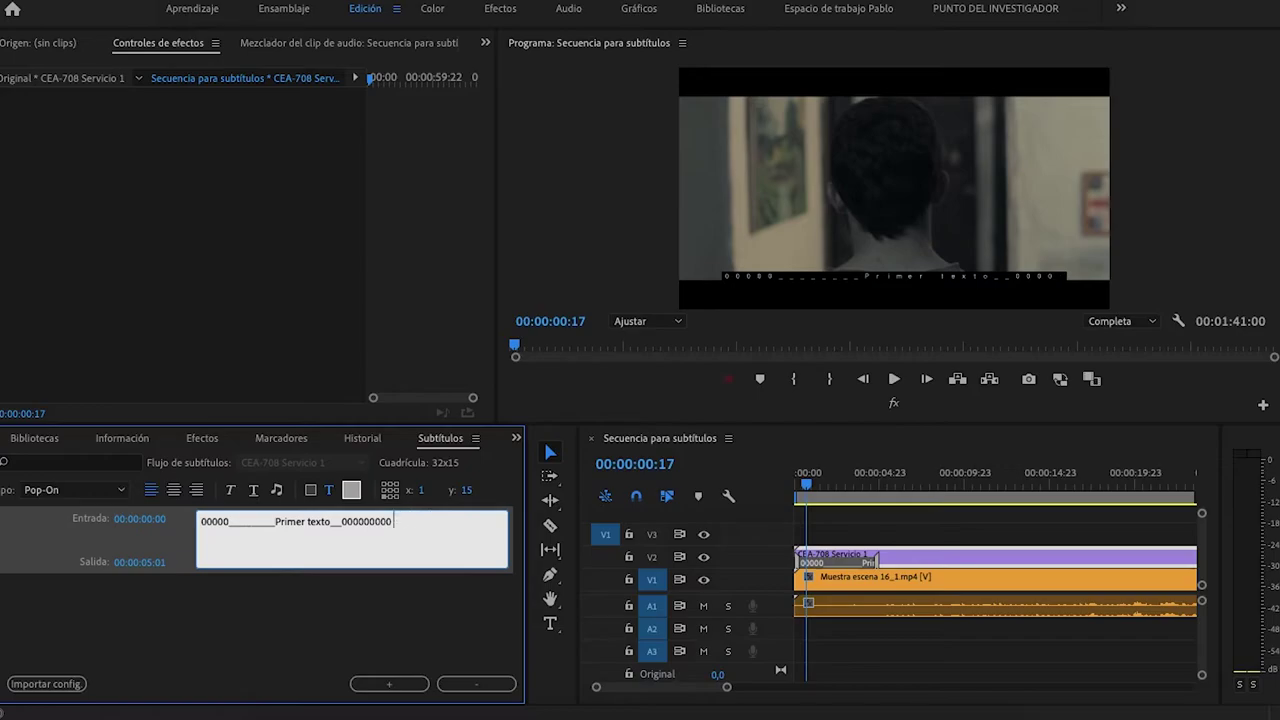
pyautogui.click(878, 561)
# Step: Extend the first caption to 00:00:05:14 and add a second caption after it
pyautogui.moveTo(878, 561); pyautogui.dragTo(883, 561)
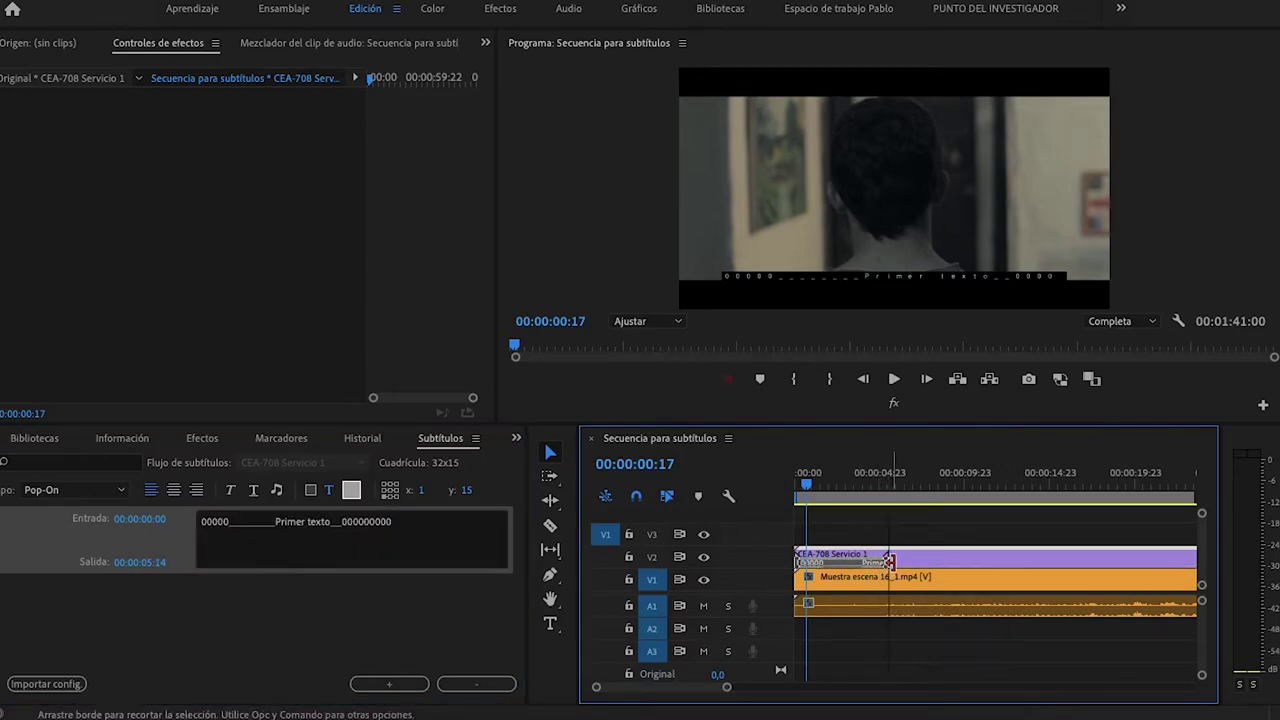
pyautogui.click(388, 685)
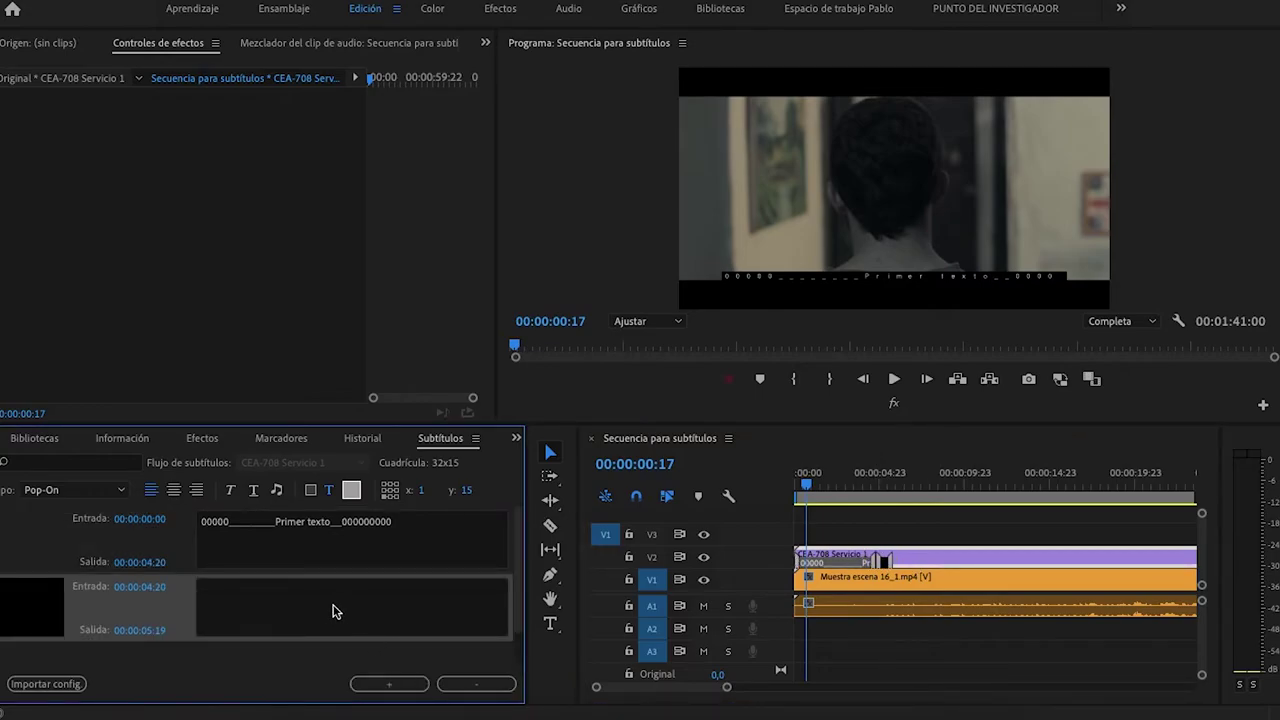
pyautogui.click(283, 594)
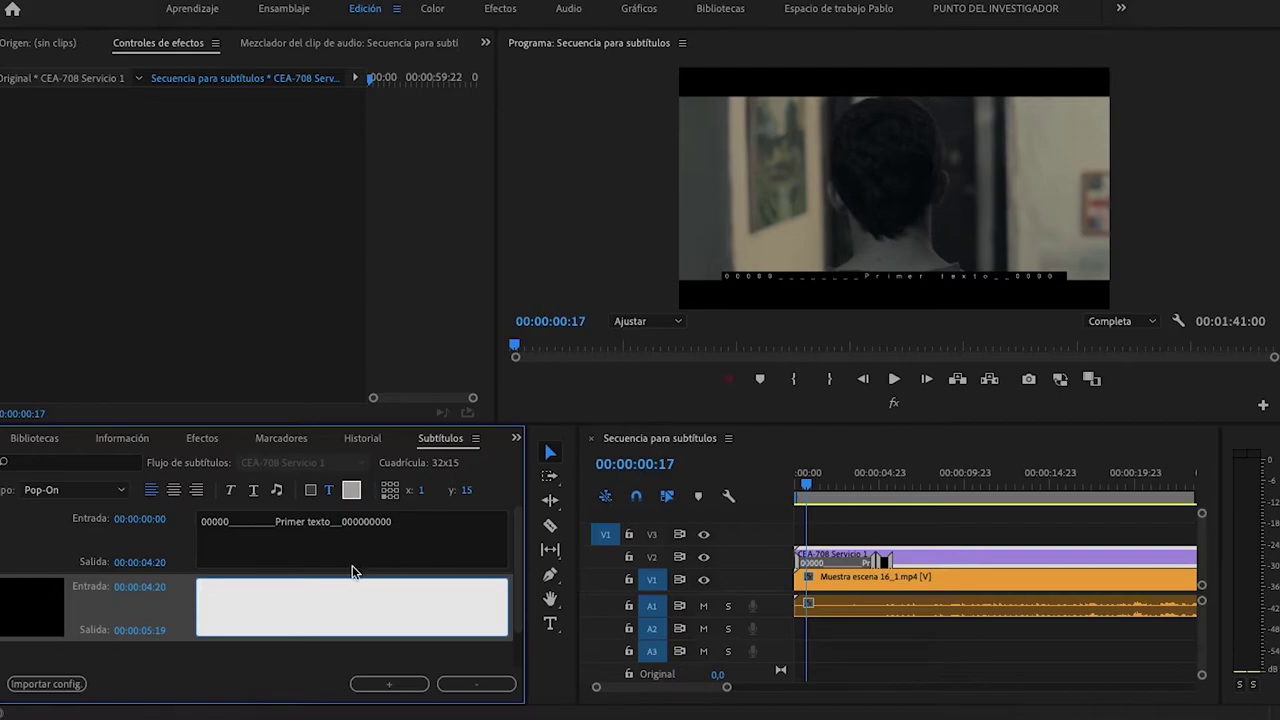
pyautogui.hotkey('ctrl', 'v')
pyautogui.hotkey('ctrl', 'z')
# Step: Make the second caption read 'Segundo texto' and extend it to 00:00:08:22
pyautogui.moveTo(406, 522); pyautogui.dragTo(184, 520)
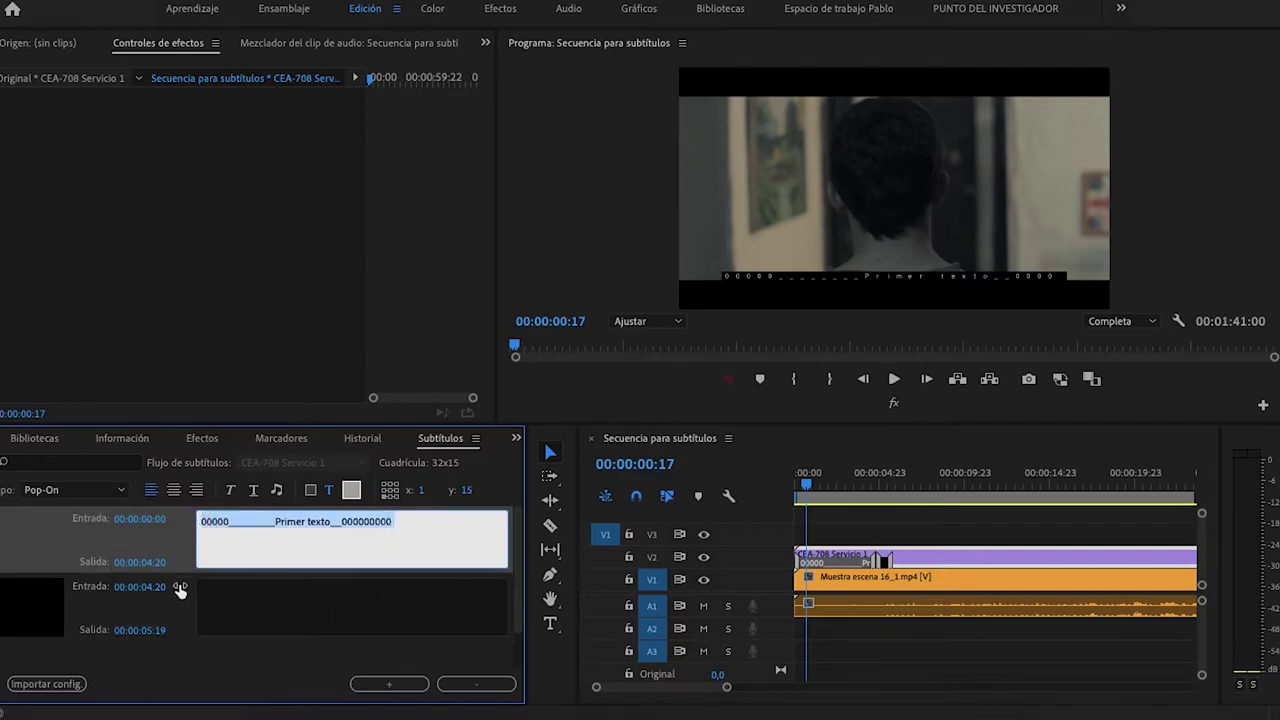
pyautogui.click(262, 610)
pyautogui.hotkey('ctrl', 'v')
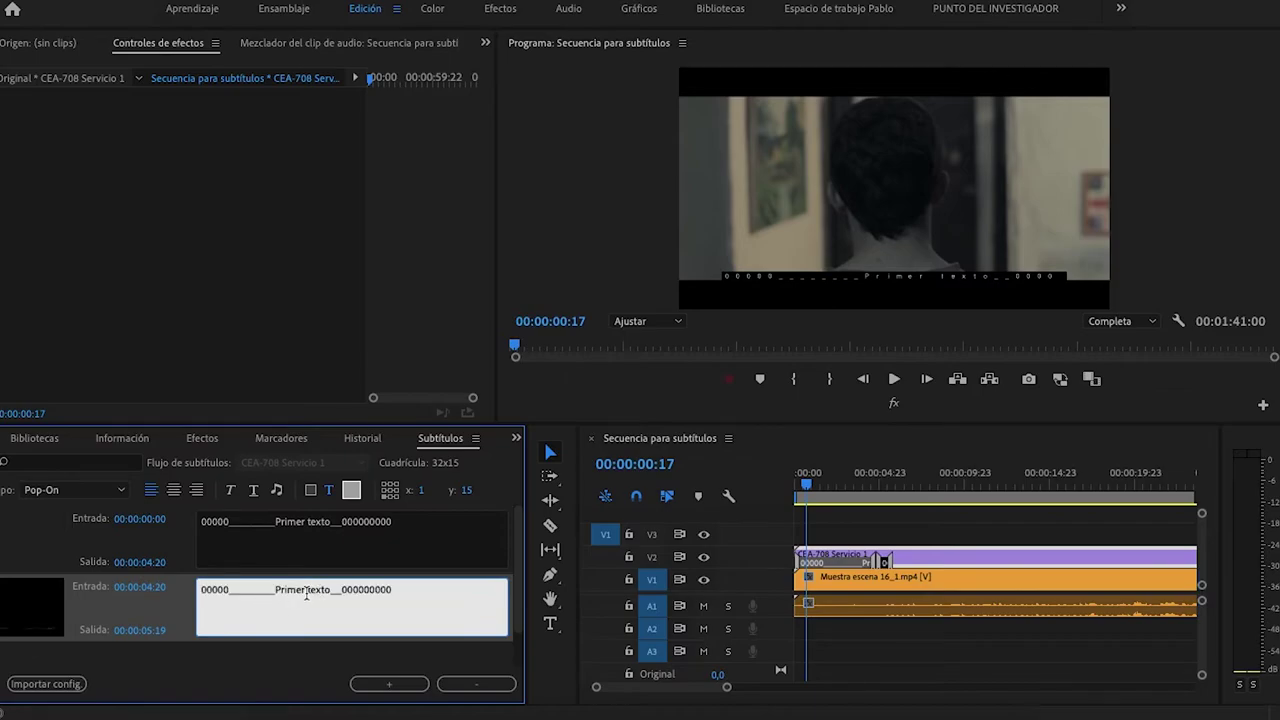
pyautogui.click(306, 590)
pyautogui.press('BackSpace')
pyautogui.press('BackSpace')
pyautogui.press('BackSpace')
pyautogui.press('BackSpace')
pyautogui.write('Segundo')
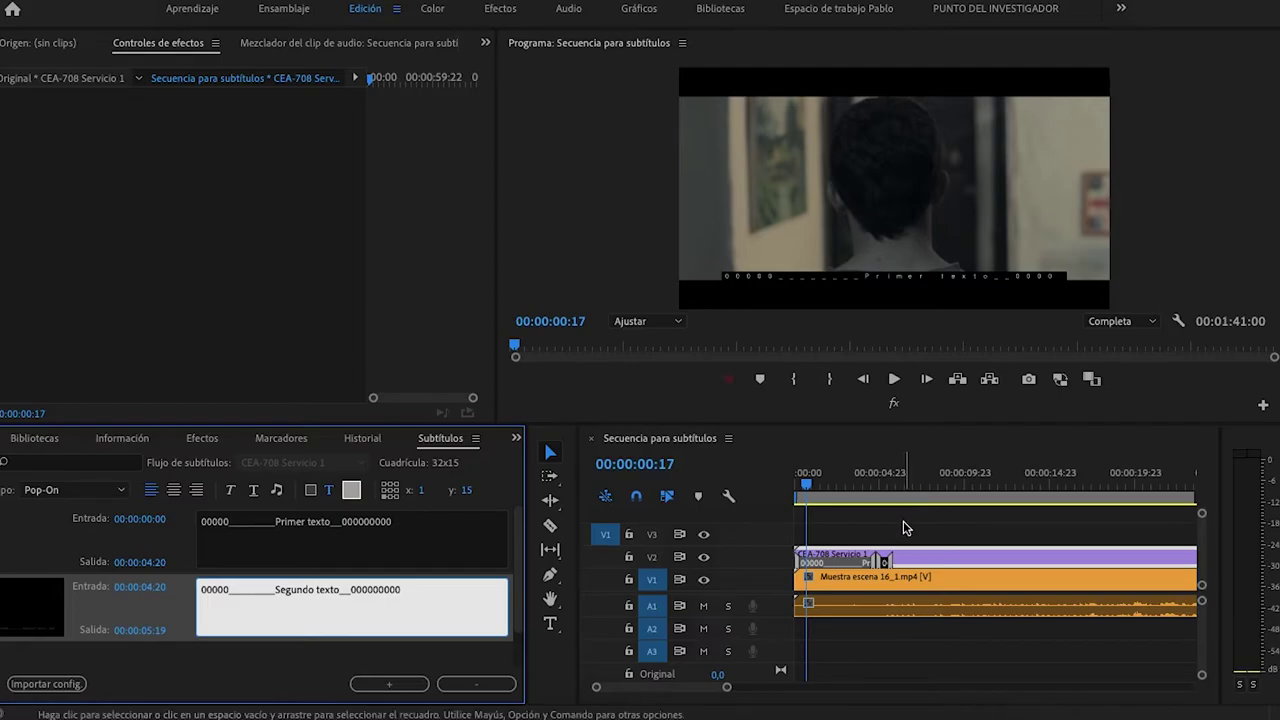
pyautogui.moveTo(886, 562); pyautogui.dragTo(938, 562)
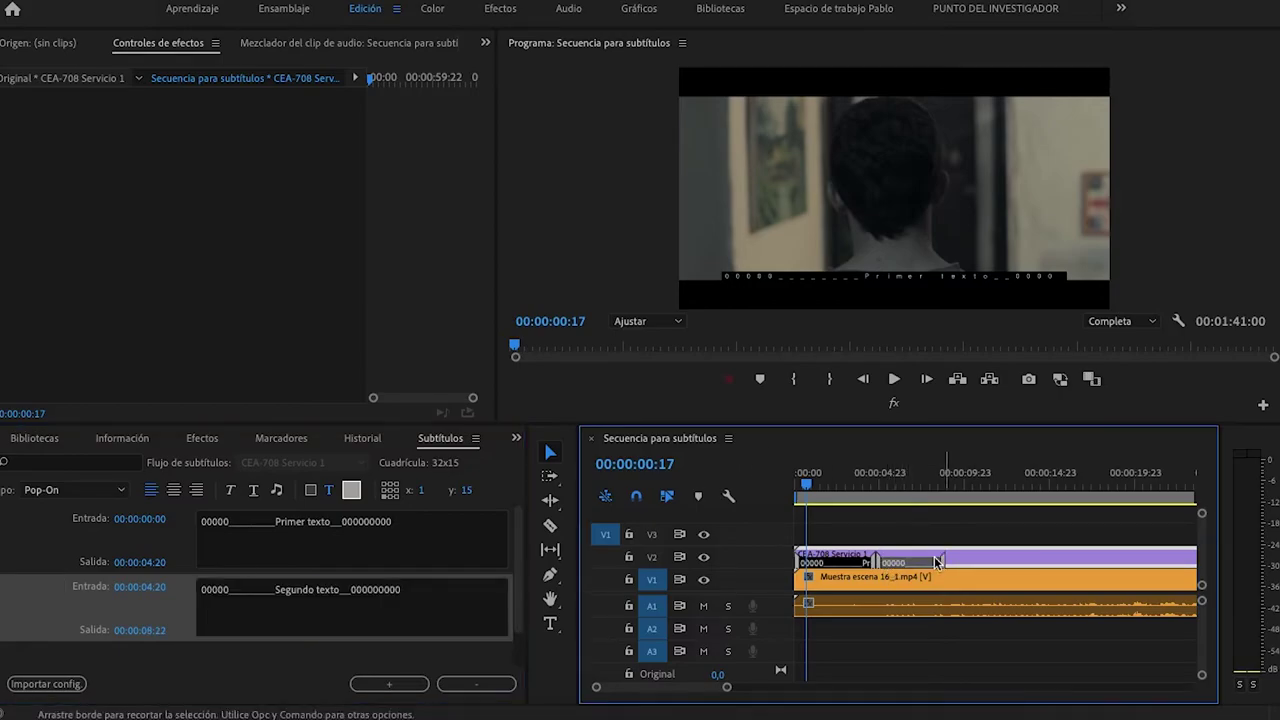
# Step: Adjust the second caption's end time until it ends at 00:00:15:07, widening and zooming the timeline
pyautogui.click(150, 631)
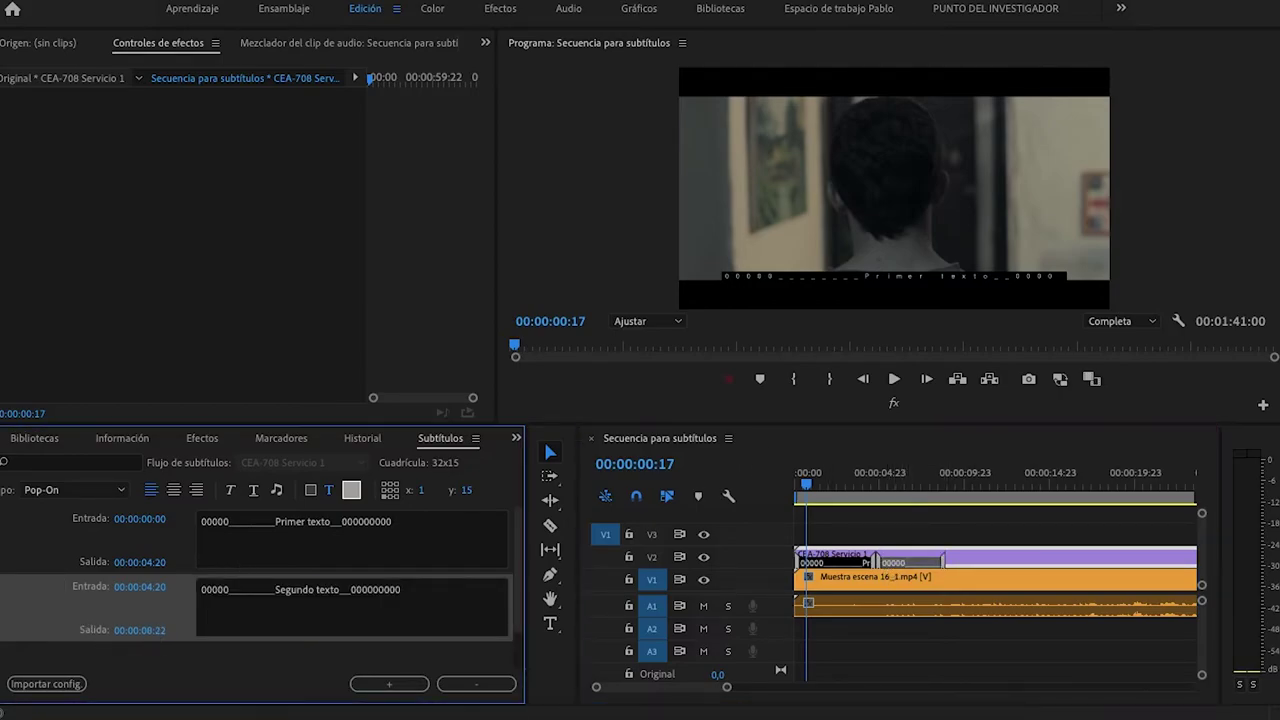
pyautogui.click(150, 630)
pyautogui.write('1')
pyautogui.press('Return')
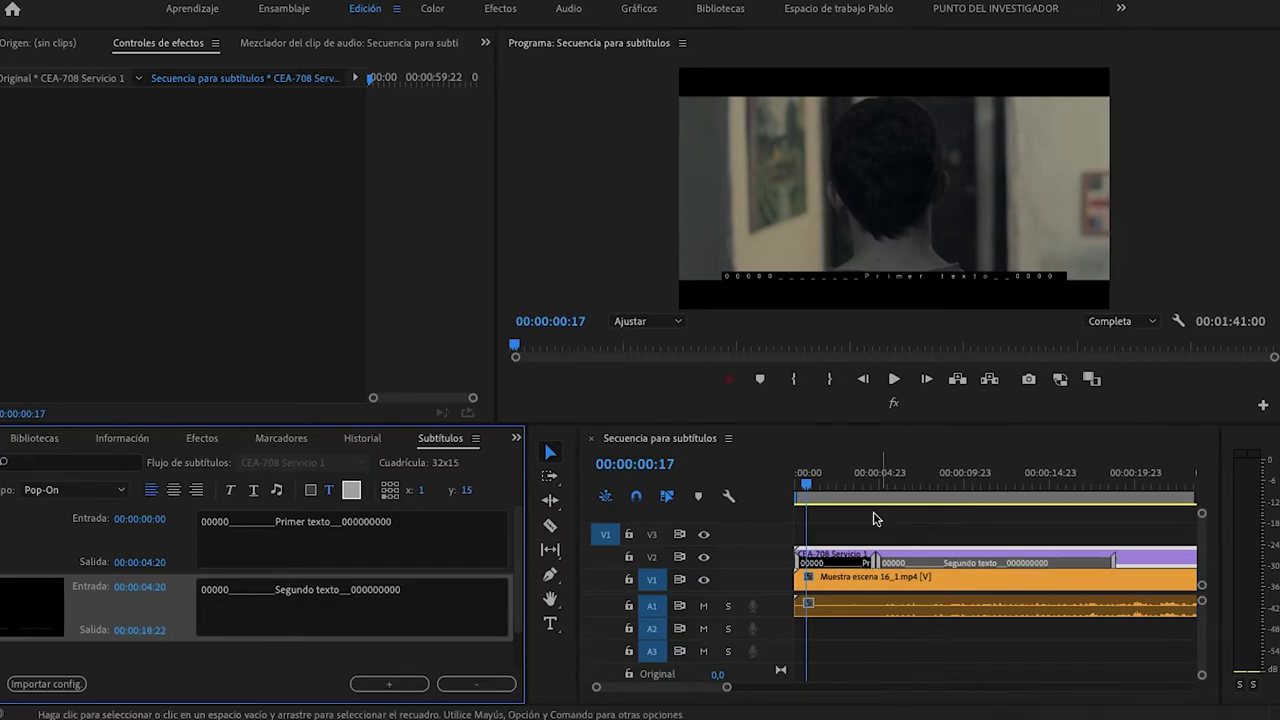
pyautogui.moveTo(850, 487)
pyautogui.mouseDown()
pyautogui.moveTo(975, 498)
pyautogui.moveTo(831, 487)
pyautogui.mouseUp()
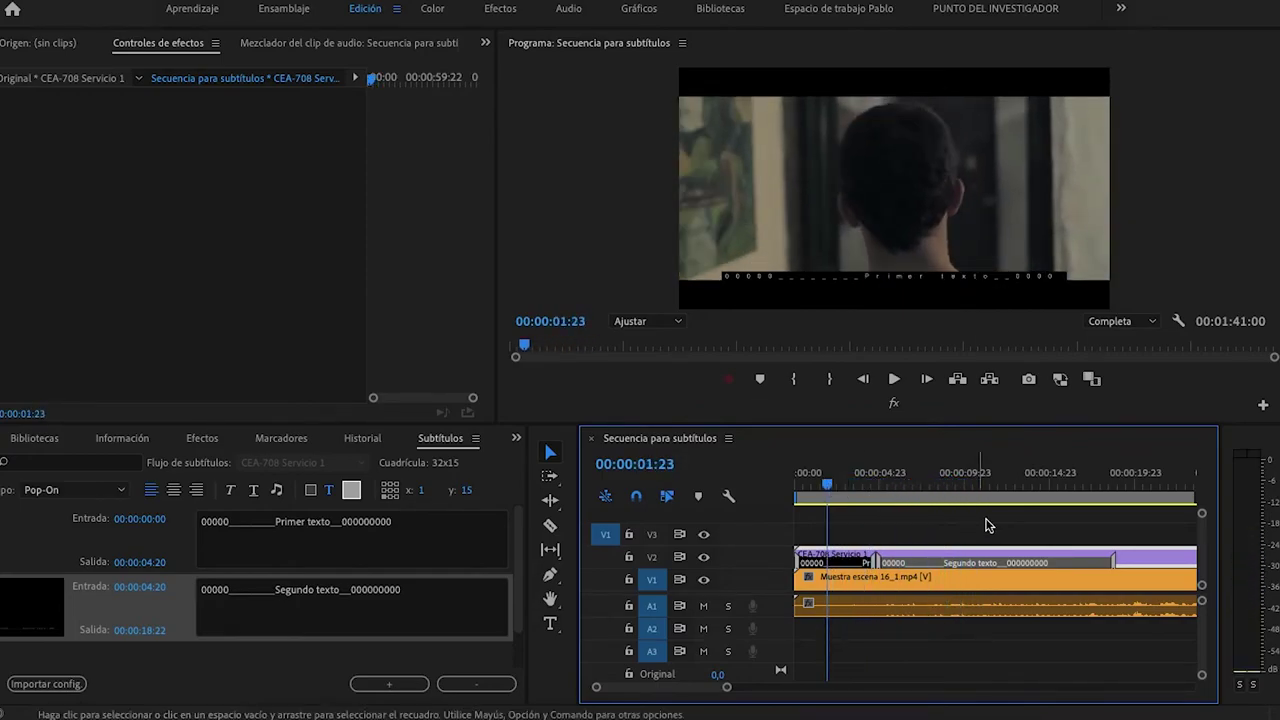
pyautogui.moveTo(1106, 560)
pyautogui.mouseDown()
pyautogui.moveTo(1120, 556)
pyautogui.moveTo(1052, 558)
pyautogui.mouseUp()
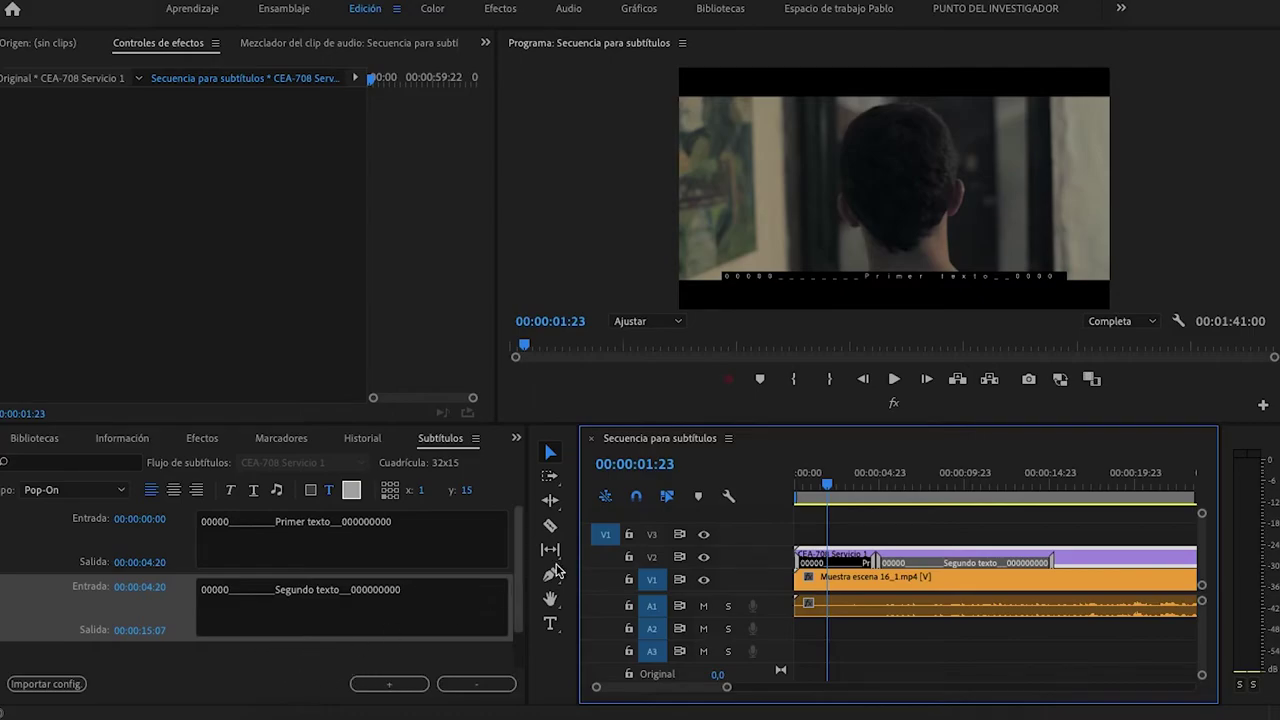
pyautogui.moveTo(577, 545); pyautogui.dragTo(478, 545)
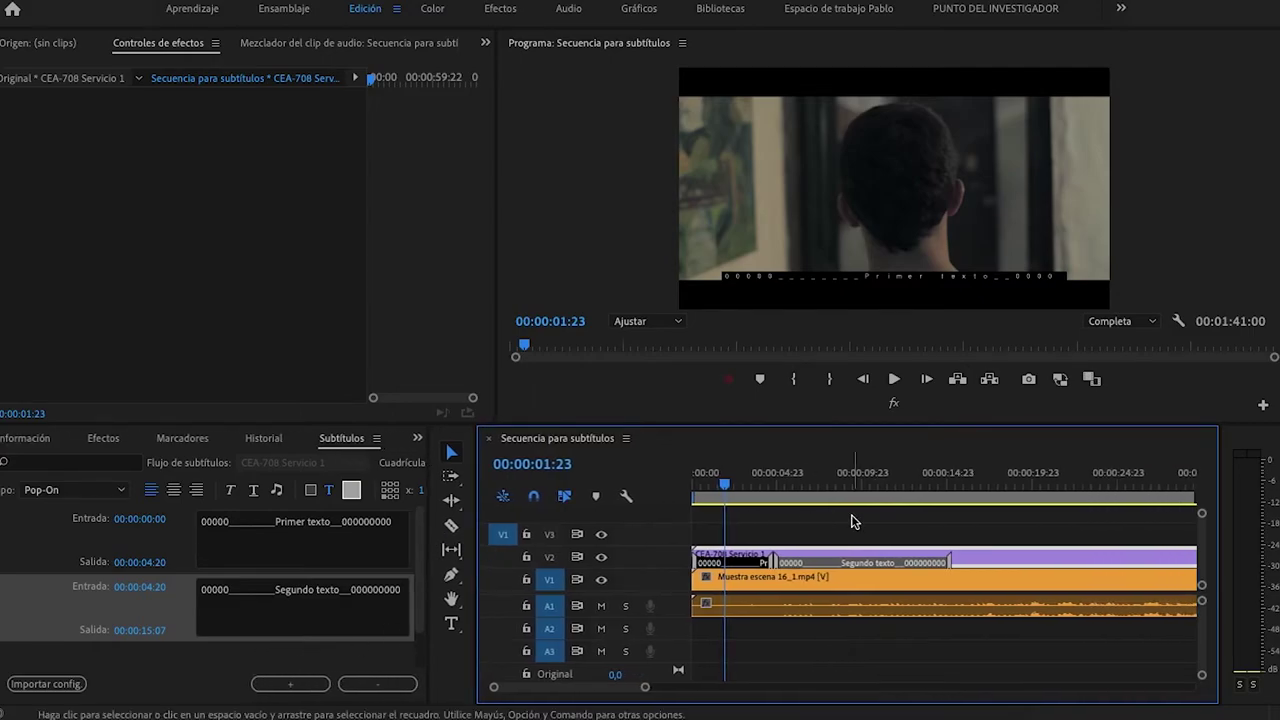
pyautogui.moveTo(1020, 557); pyautogui.dragTo(1052, 562)
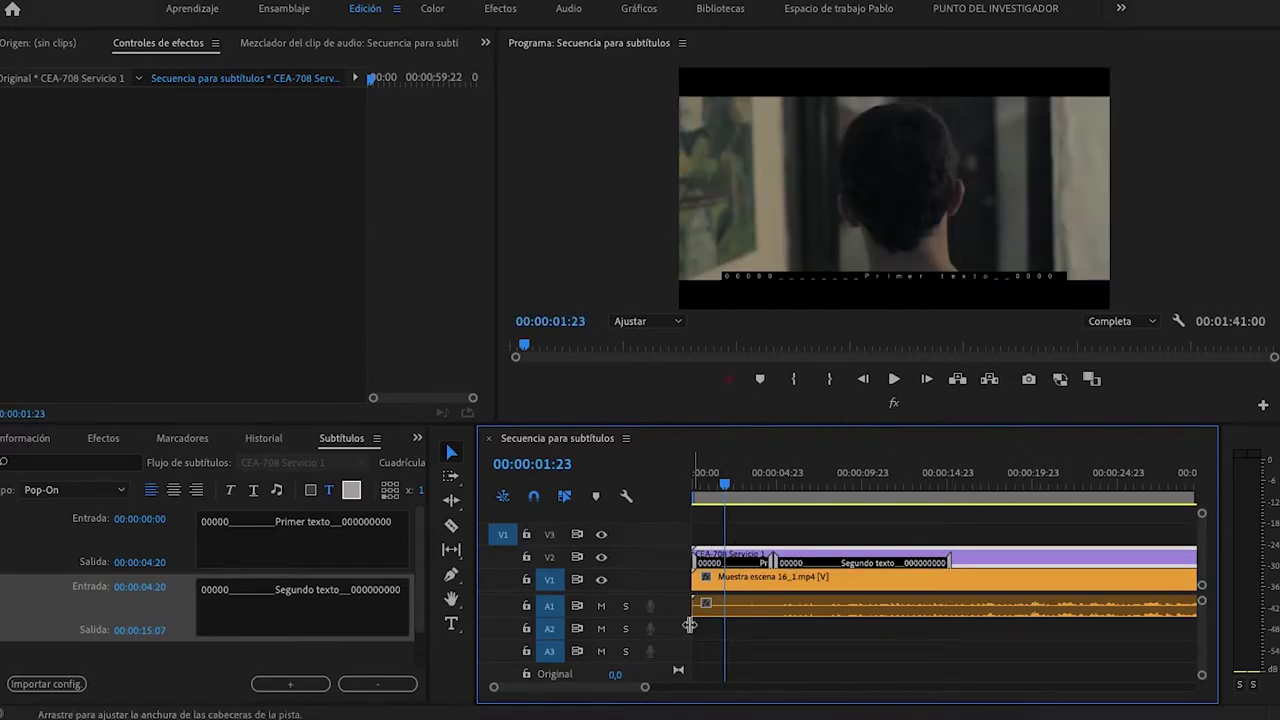
pyautogui.moveTo(645, 687); pyautogui.dragTo(790, 688)
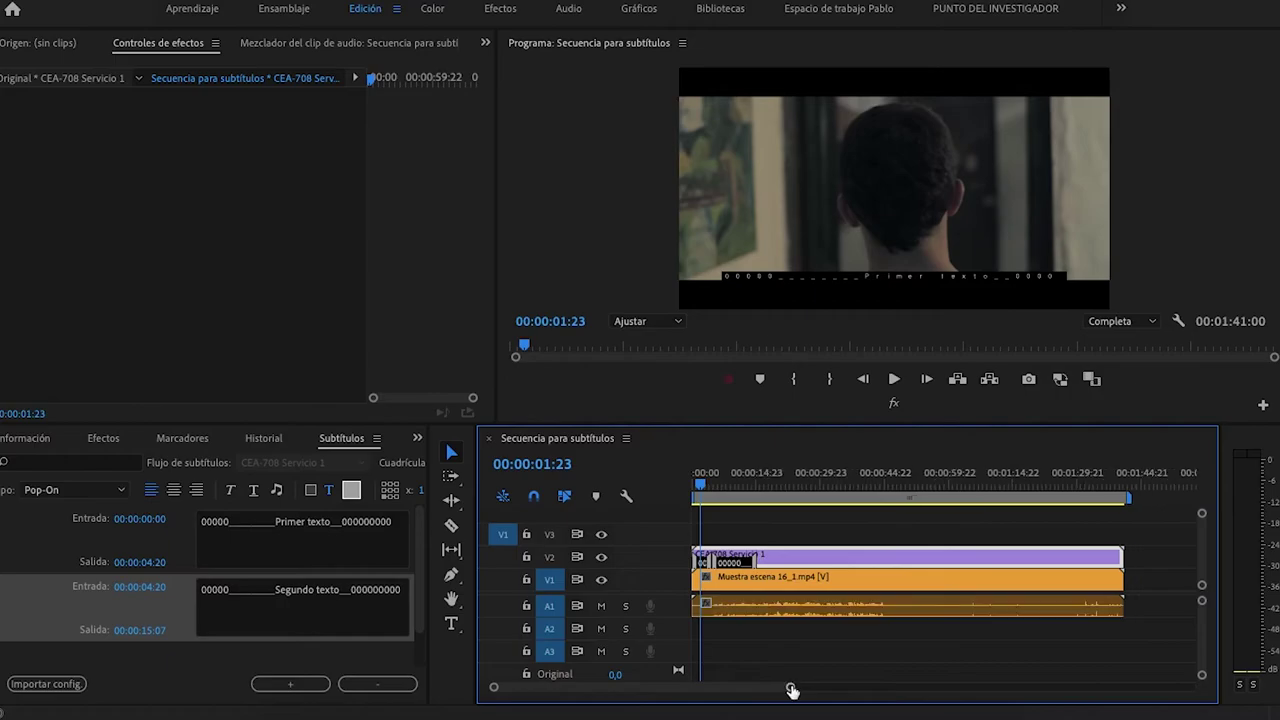
# Step: Add a third caption reading 'tercer texto' starting at 00:00:15:07, then open Export settings
pyautogui.click(289, 686)
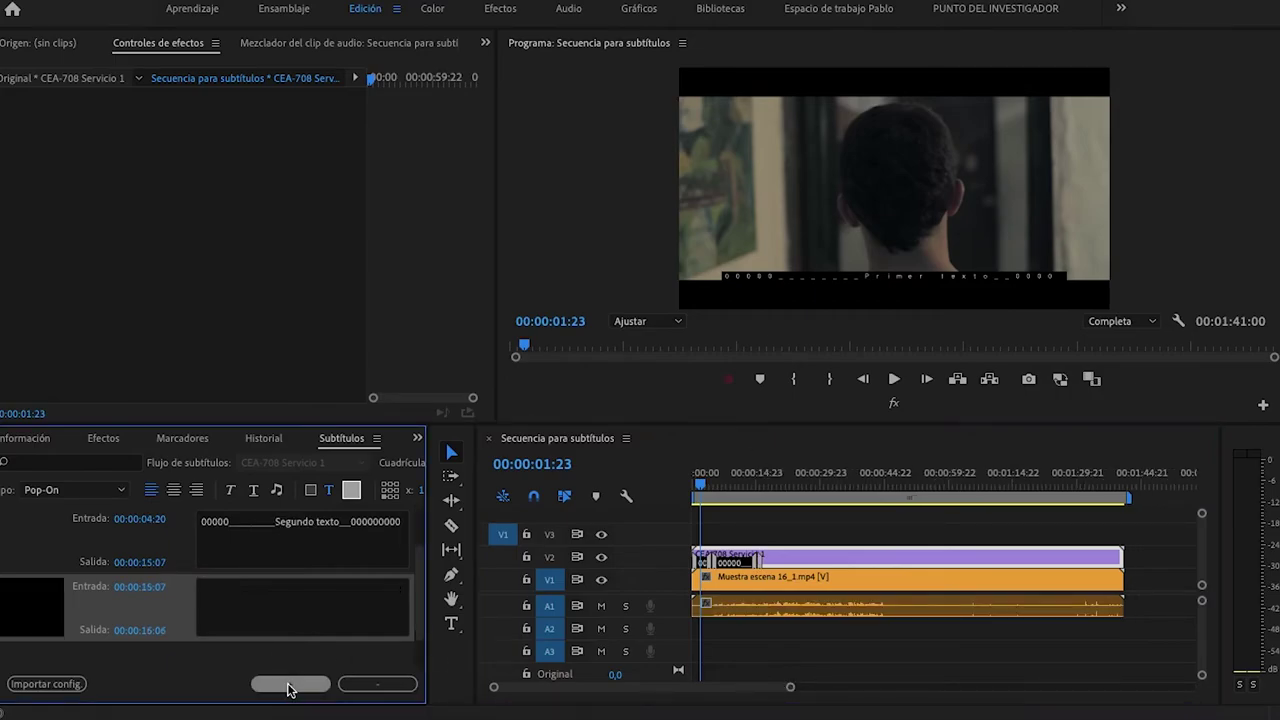
pyautogui.click(260, 584)
pyautogui.hotkey('ctrl', 'v')
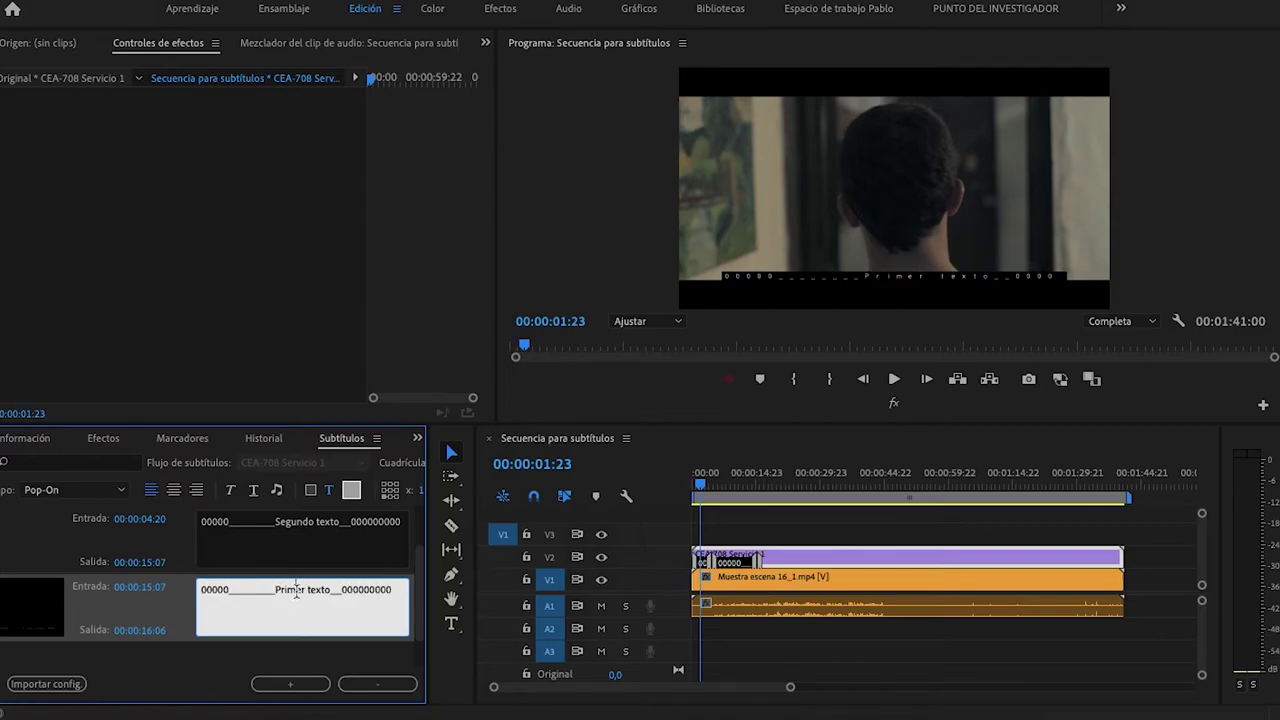
pyautogui.press('BackSpace')
pyautogui.press('BackSpace')
pyautogui.press('BackSpace')
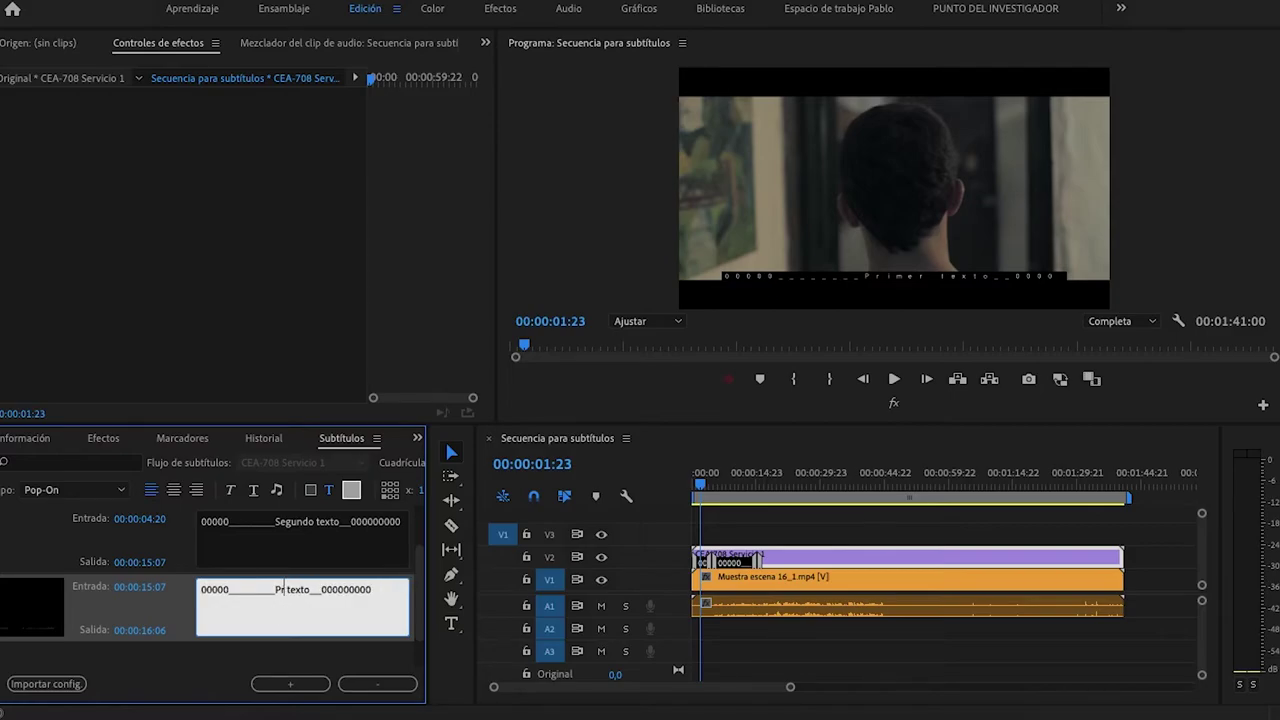
pyautogui.write('tercer')
pyautogui.click(375, 666)
pyautogui.click(785, 562)
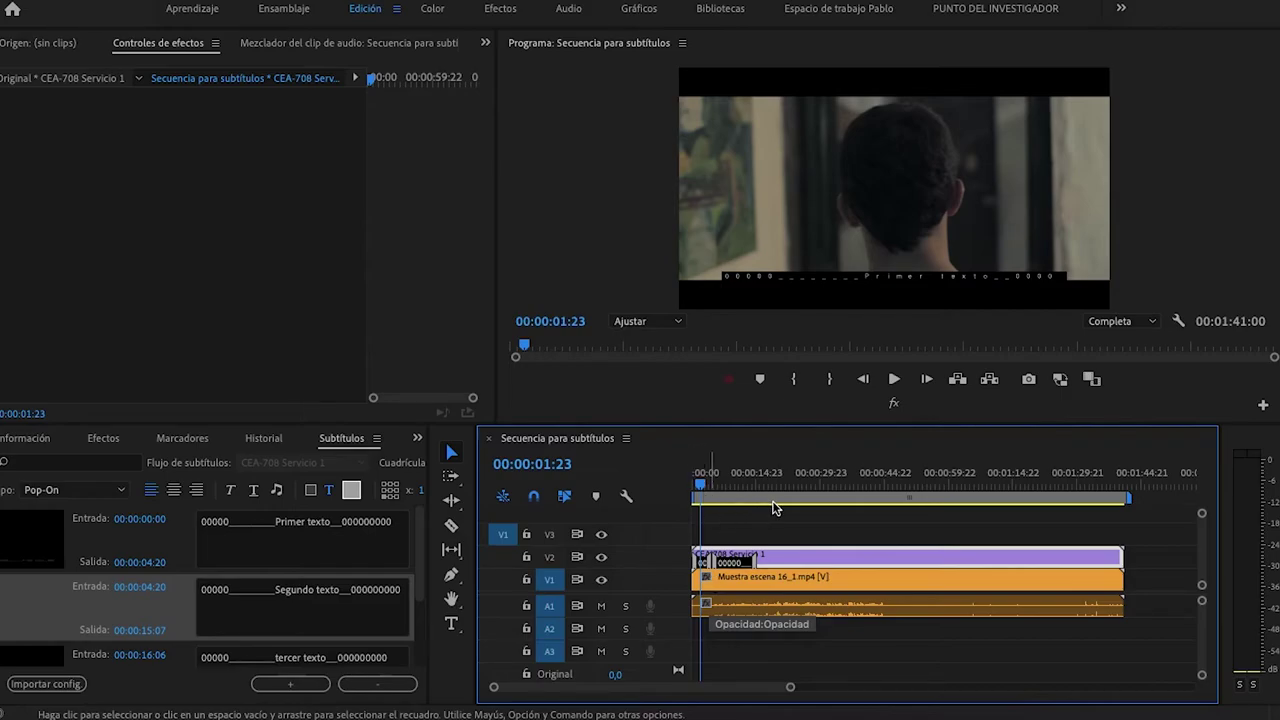
pyautogui.press('super+m')
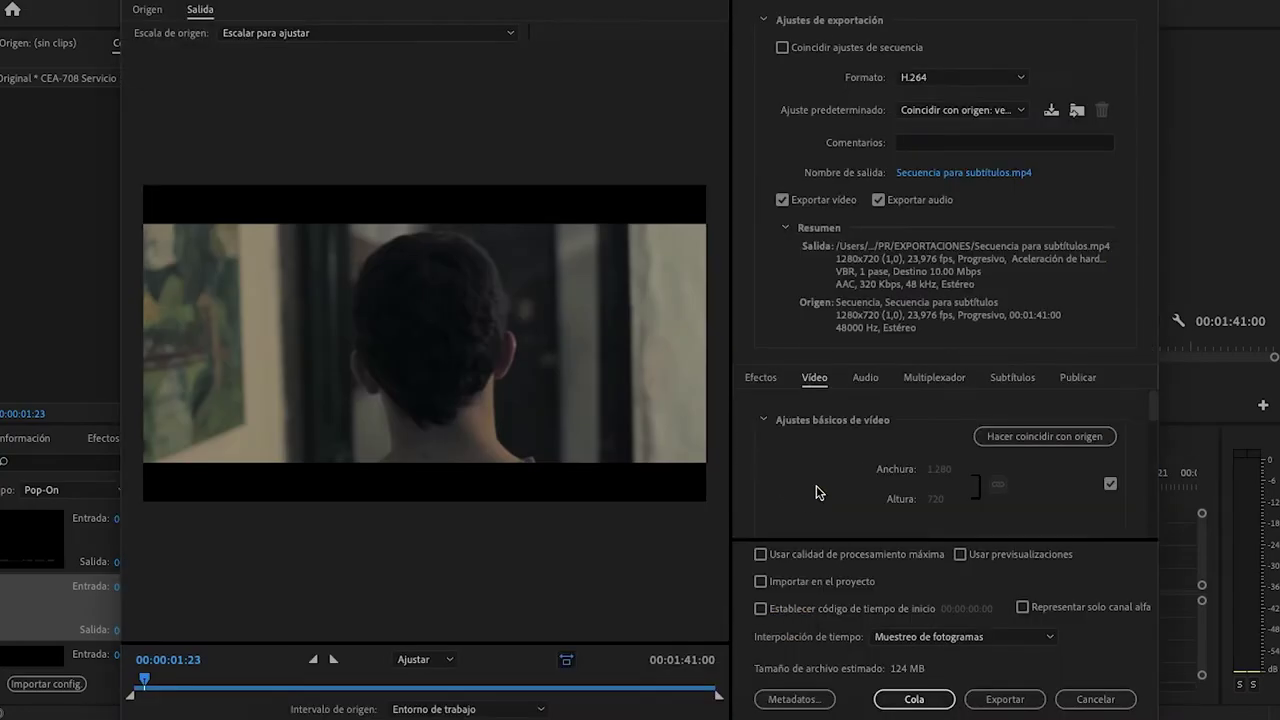
# Step: Export the sequence as H.264 with captions in a separate SubRip (.srt) sidecar file
pyautogui.click(1012, 379)
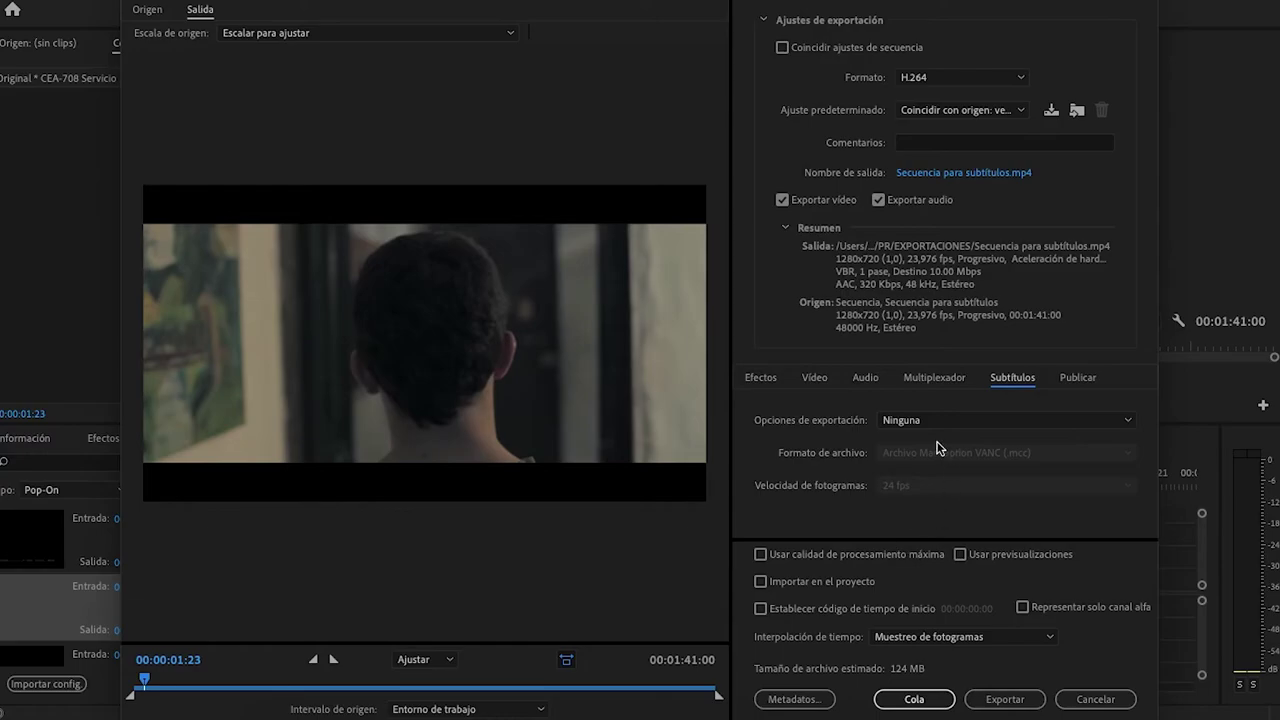
pyautogui.click(1066, 423)
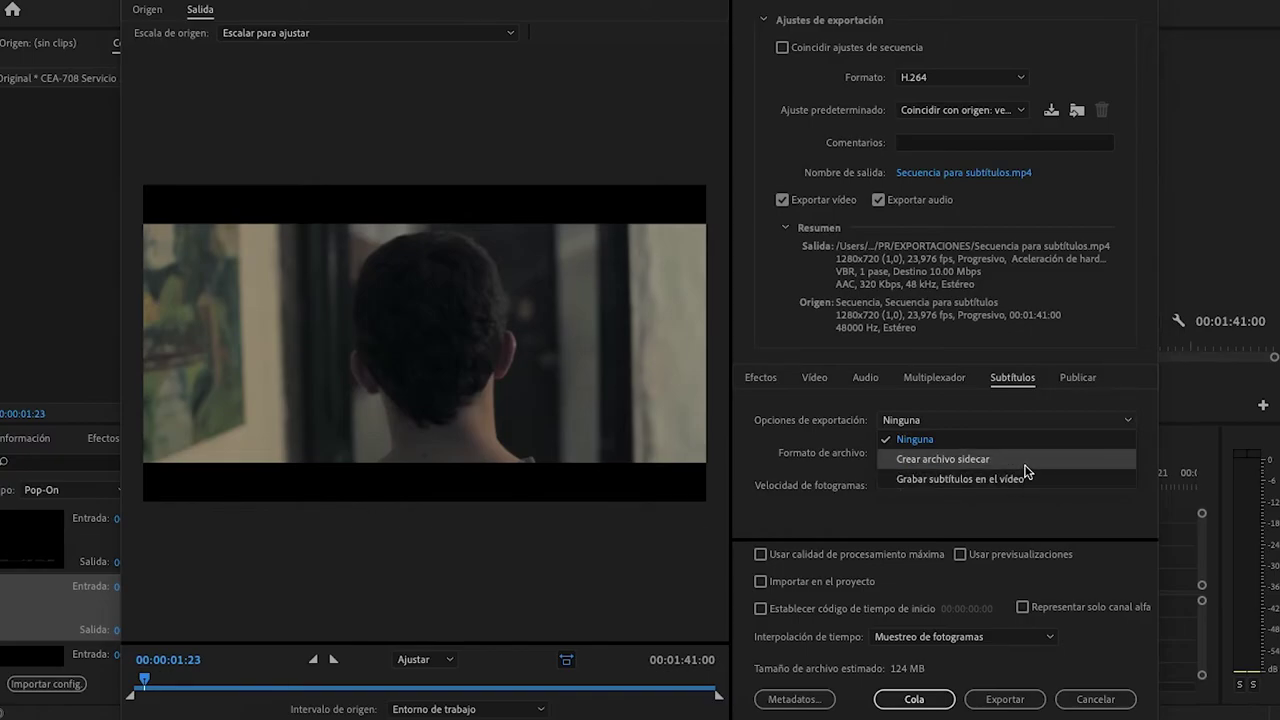
pyautogui.click(972, 460)
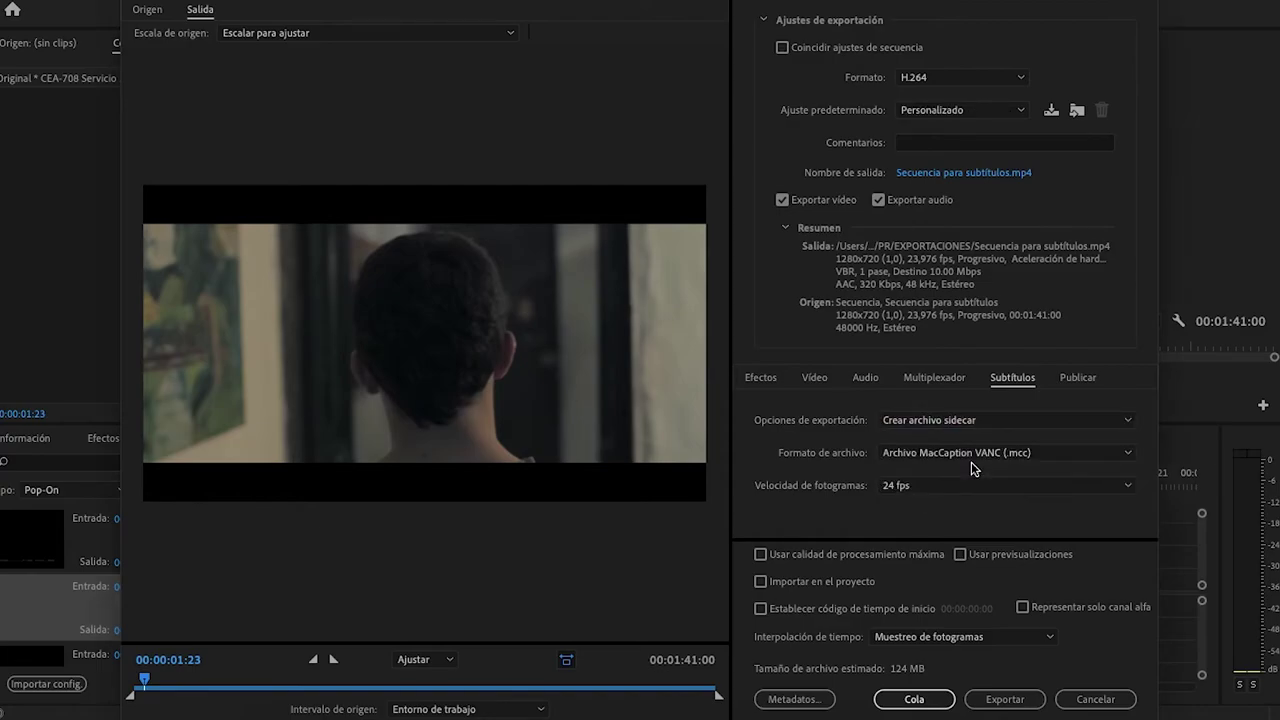
pyautogui.click(1100, 456)
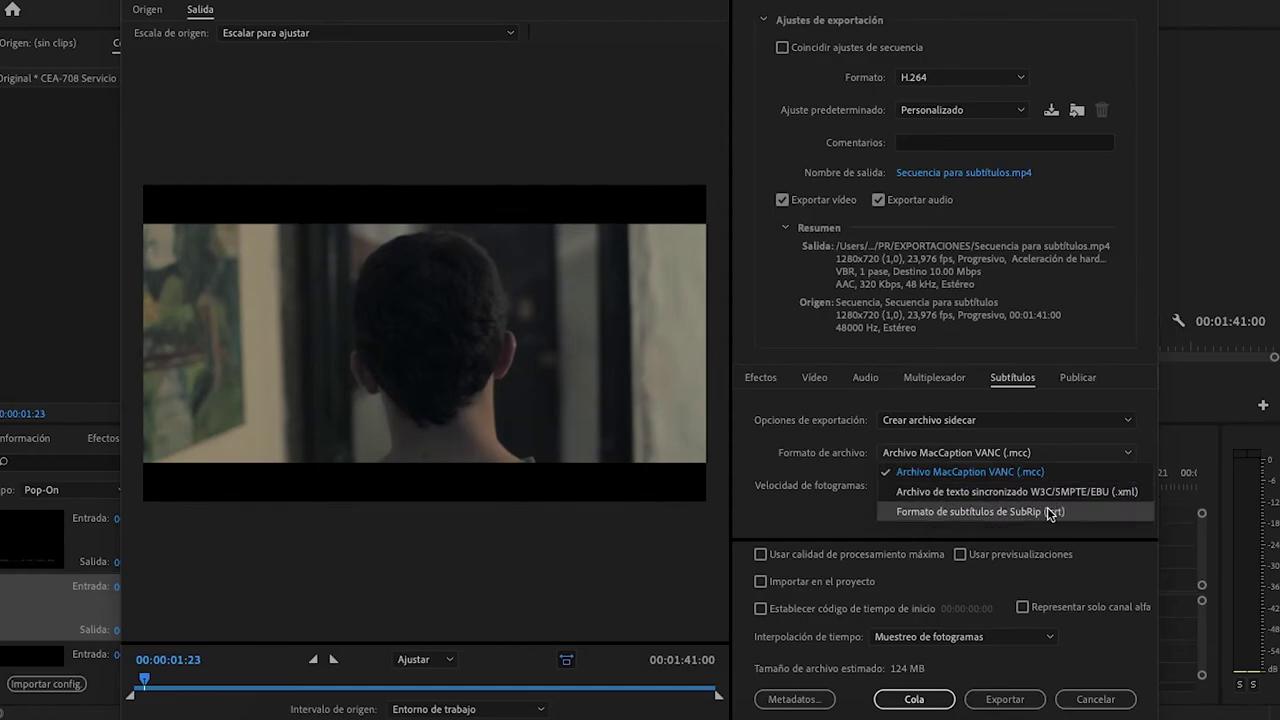
pyautogui.click(1098, 512)
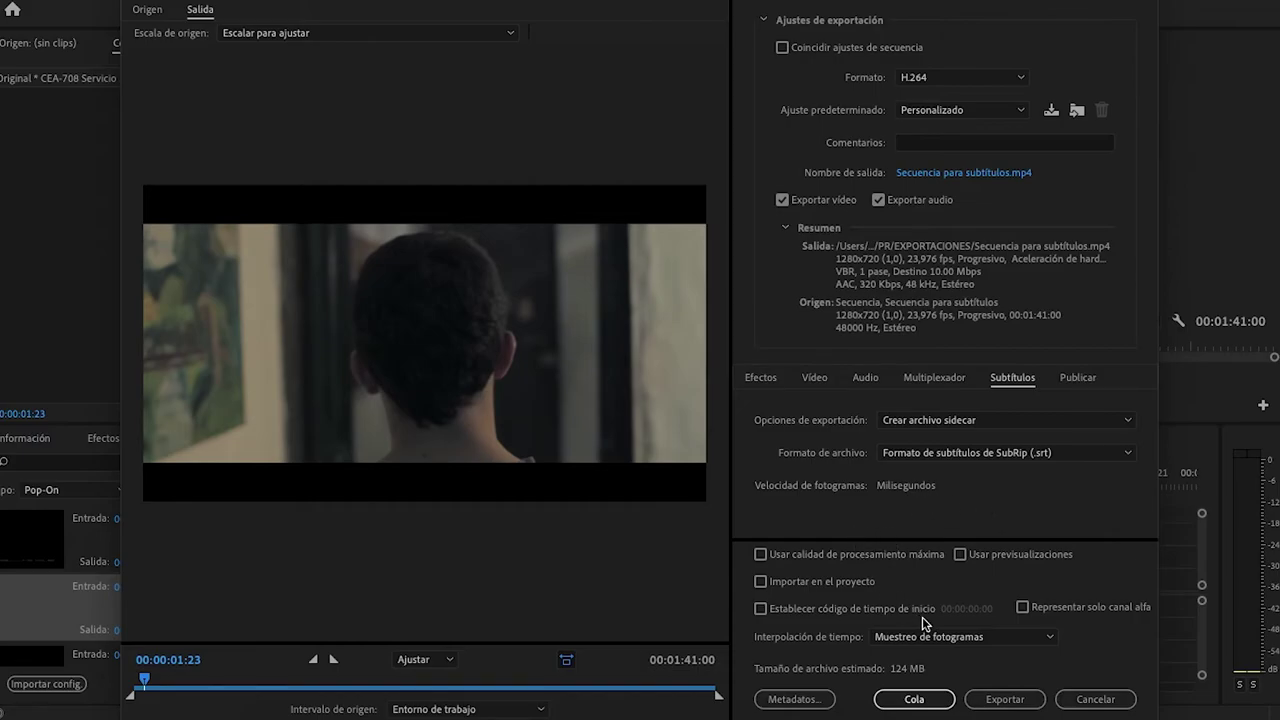
pyautogui.click(993, 703)
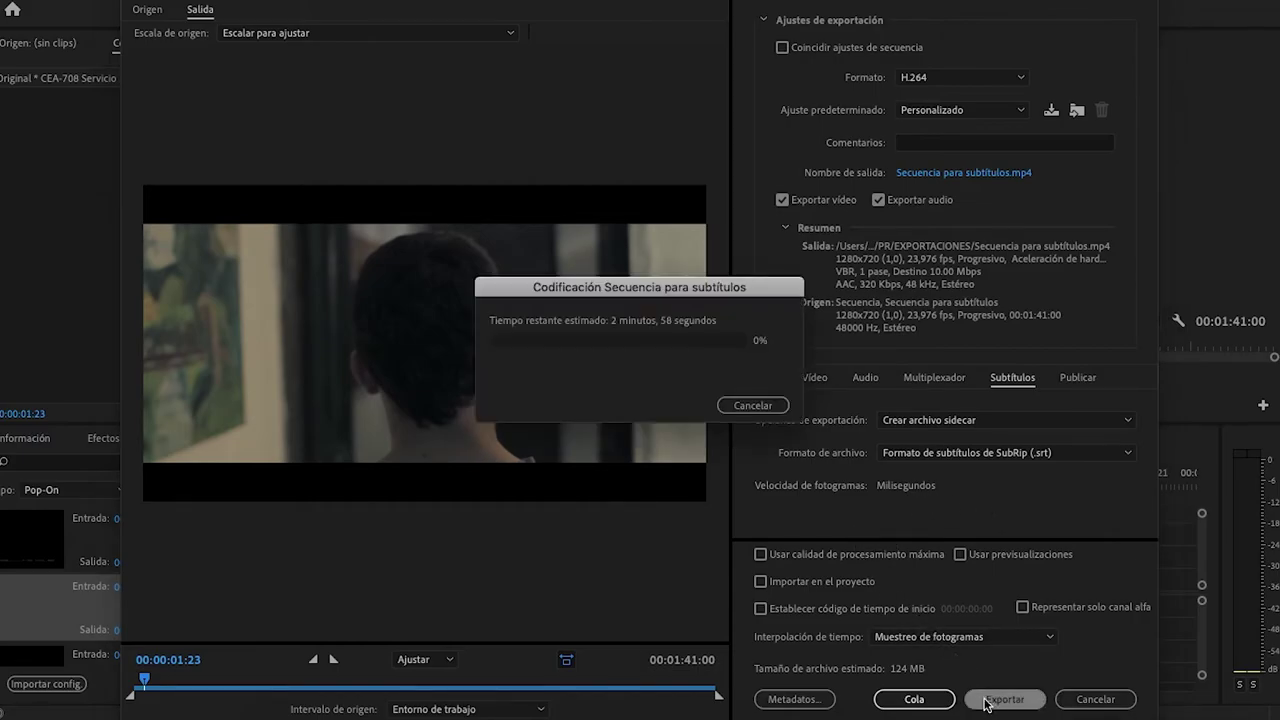
# Step: Cancel the running encode and close the Export Settings without exporting
pyautogui.click(759, 405)
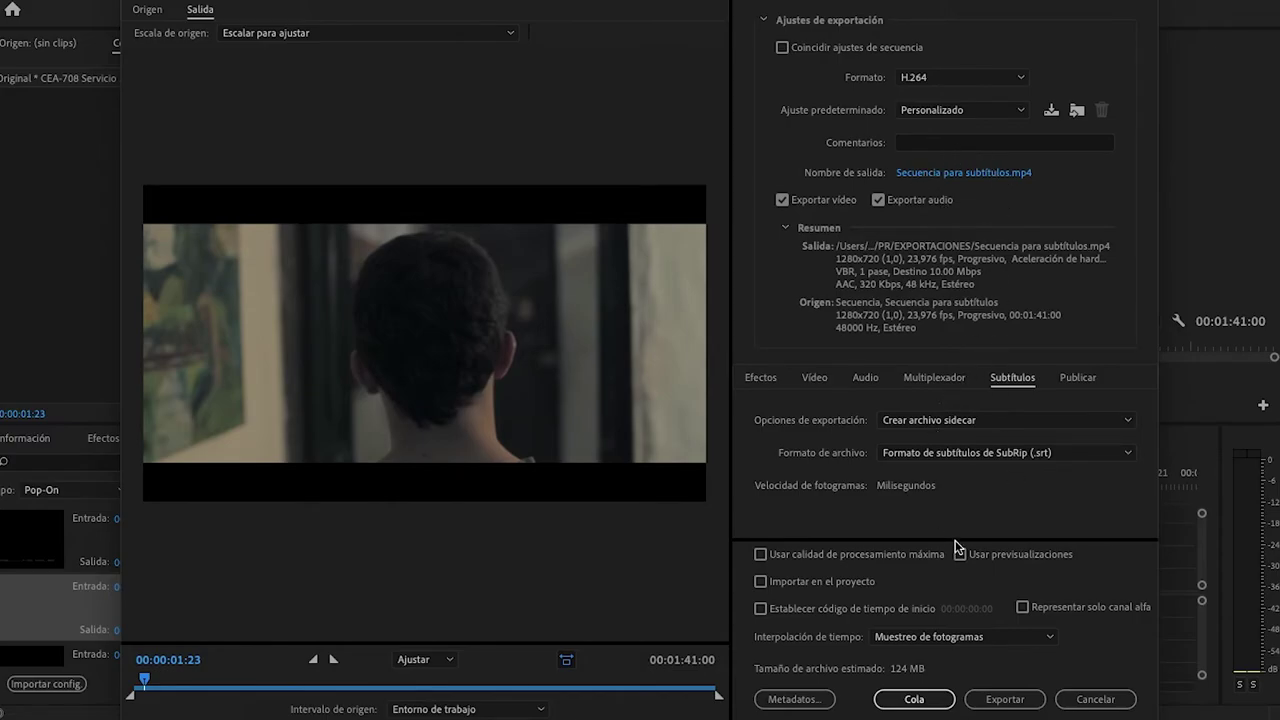
pyautogui.click(1115, 703)
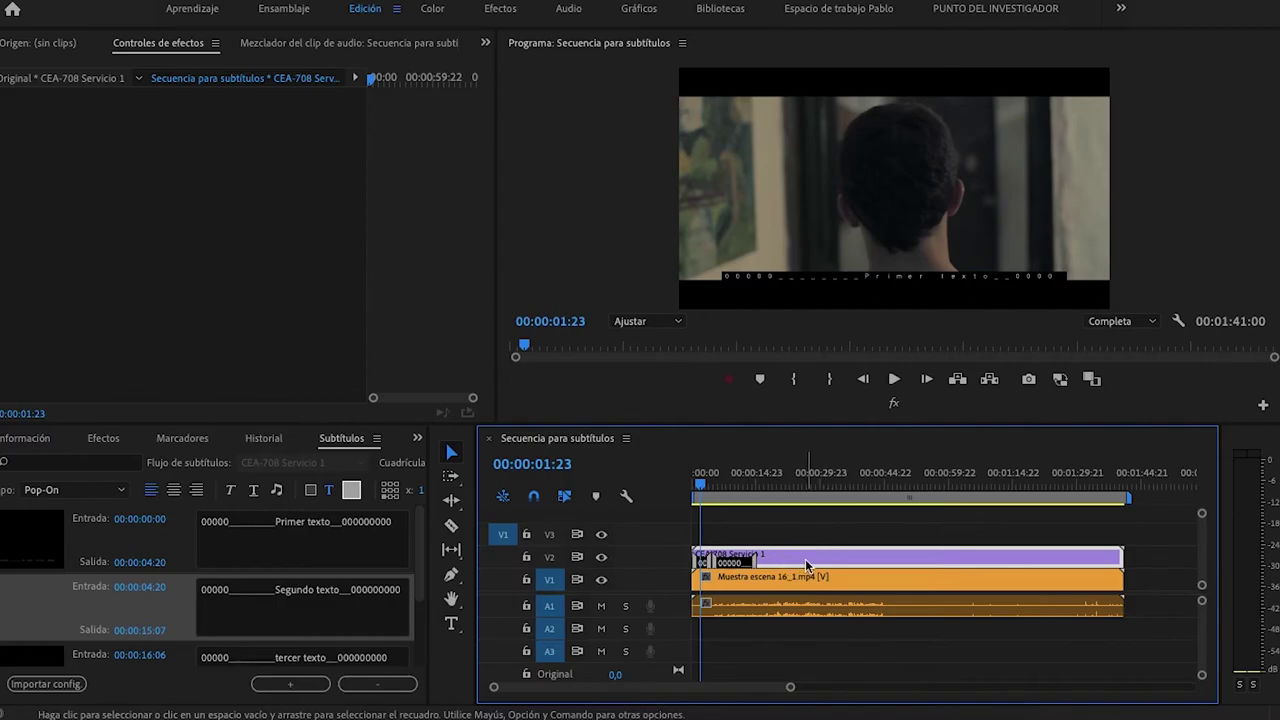
# Step: Delete the CEA-708 caption clip and create a new Open Captions item, 'Abrir subtítulos', in the project
pyautogui.press('Delete')
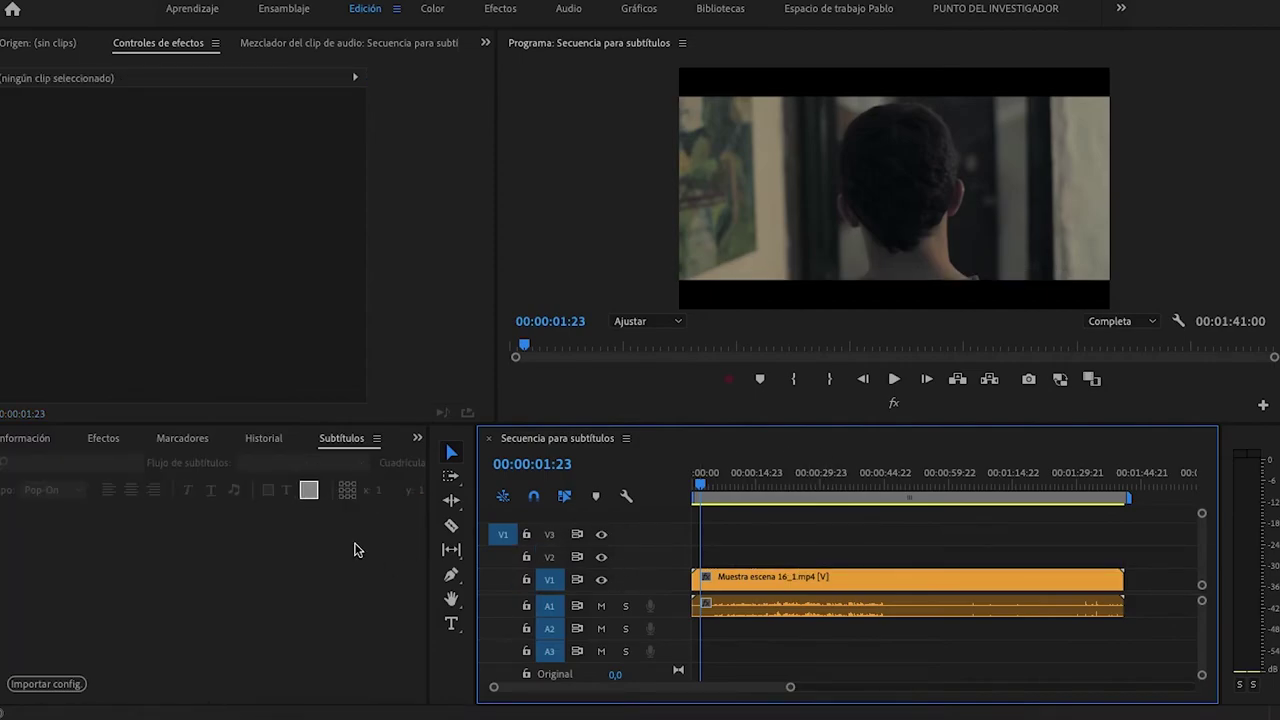
pyautogui.moveTo(352, 716)
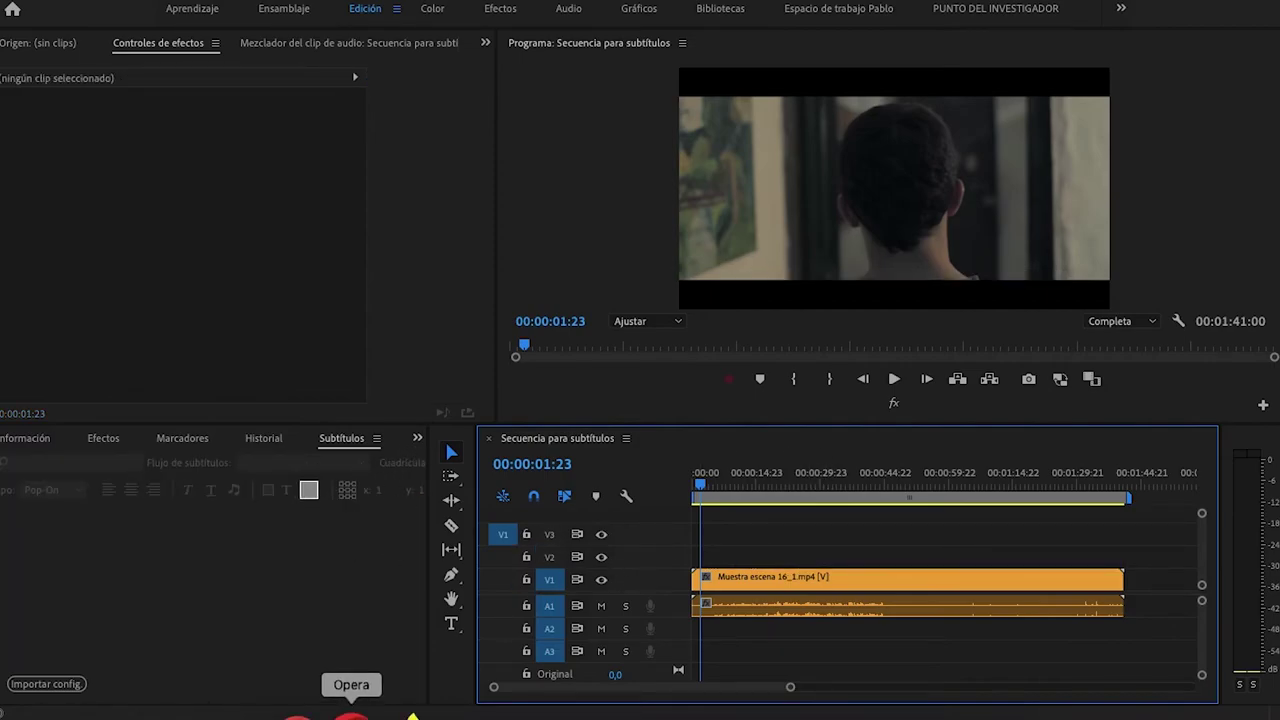
pyautogui.click(7, 440)
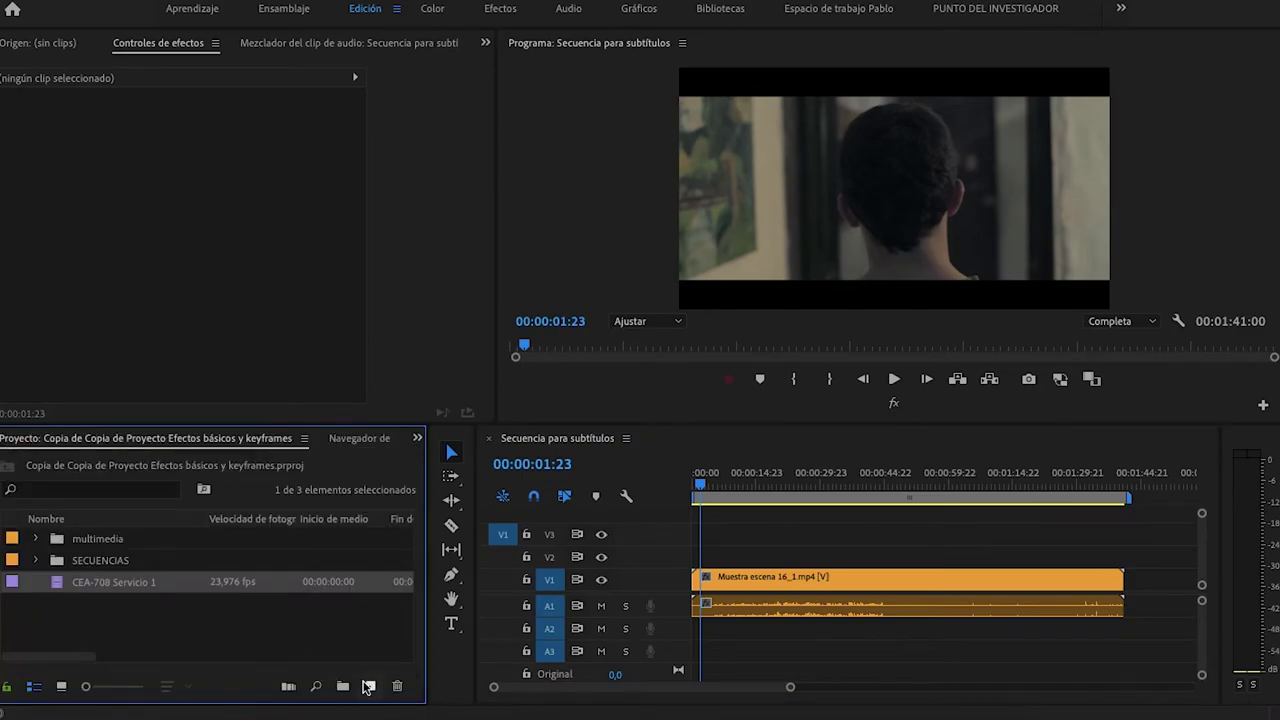
pyautogui.click(368, 686)
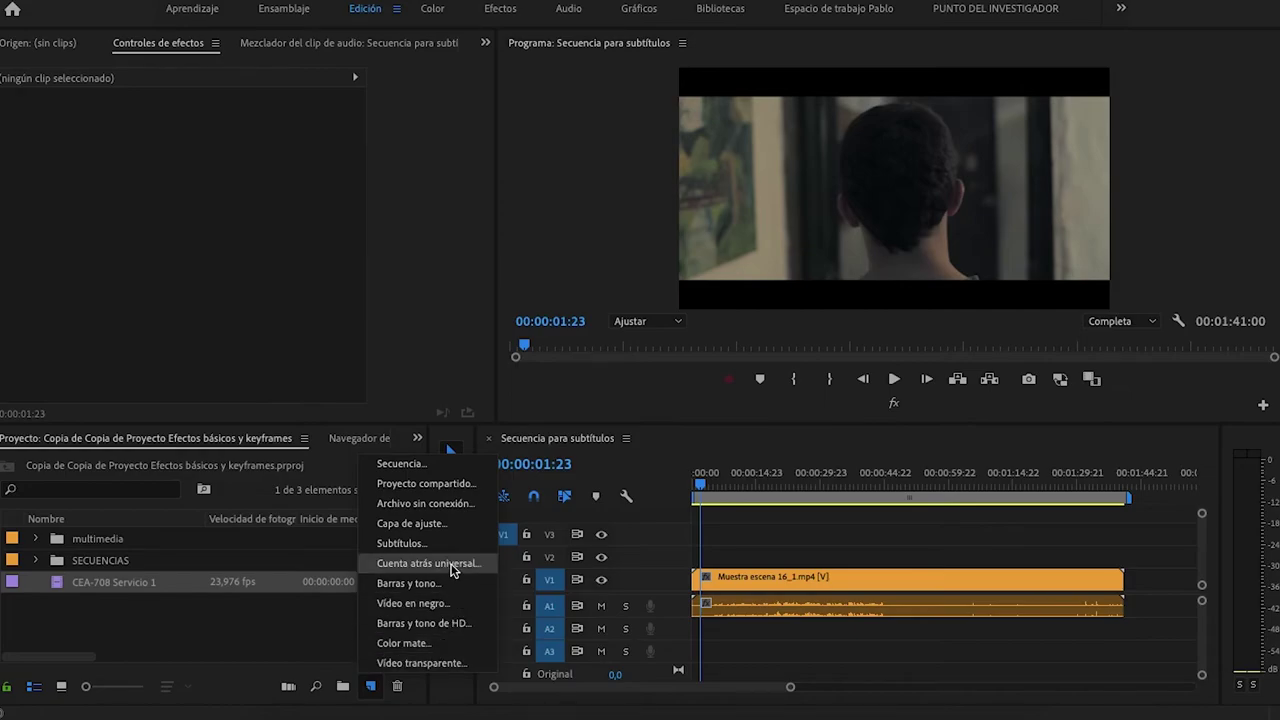
pyautogui.click(456, 546)
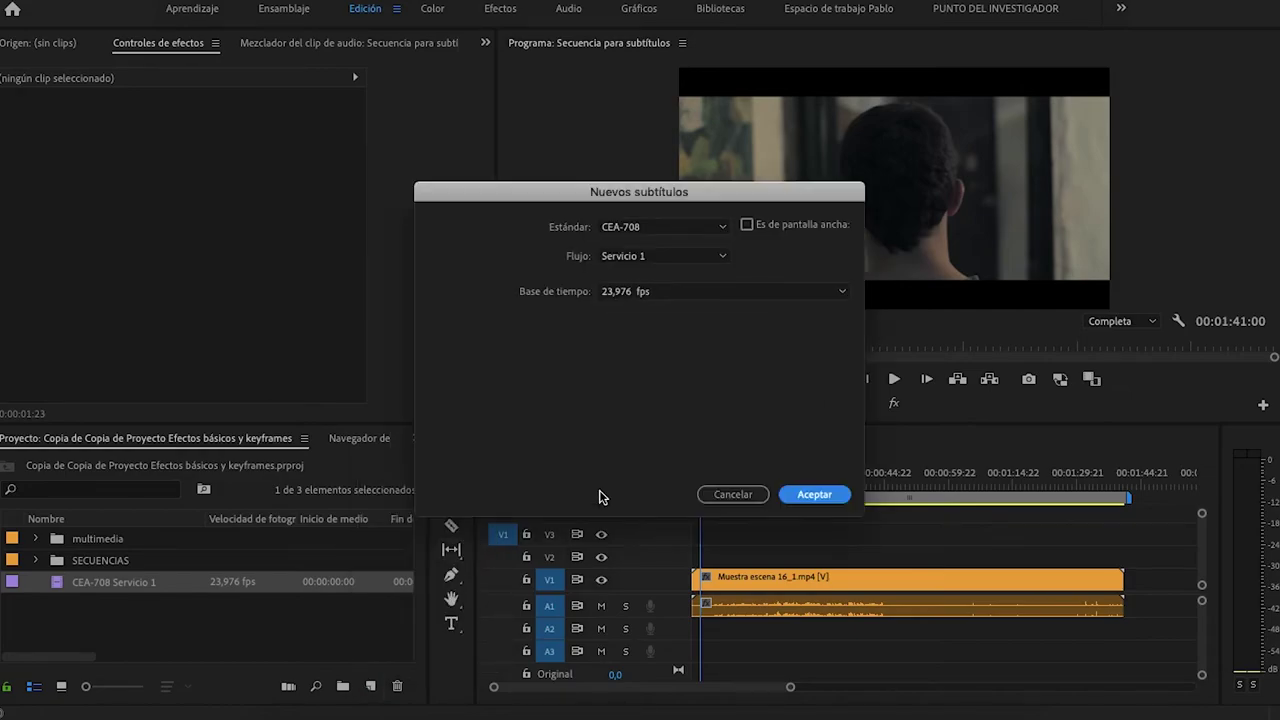
pyautogui.click(718, 228)
pyautogui.click(683, 342)
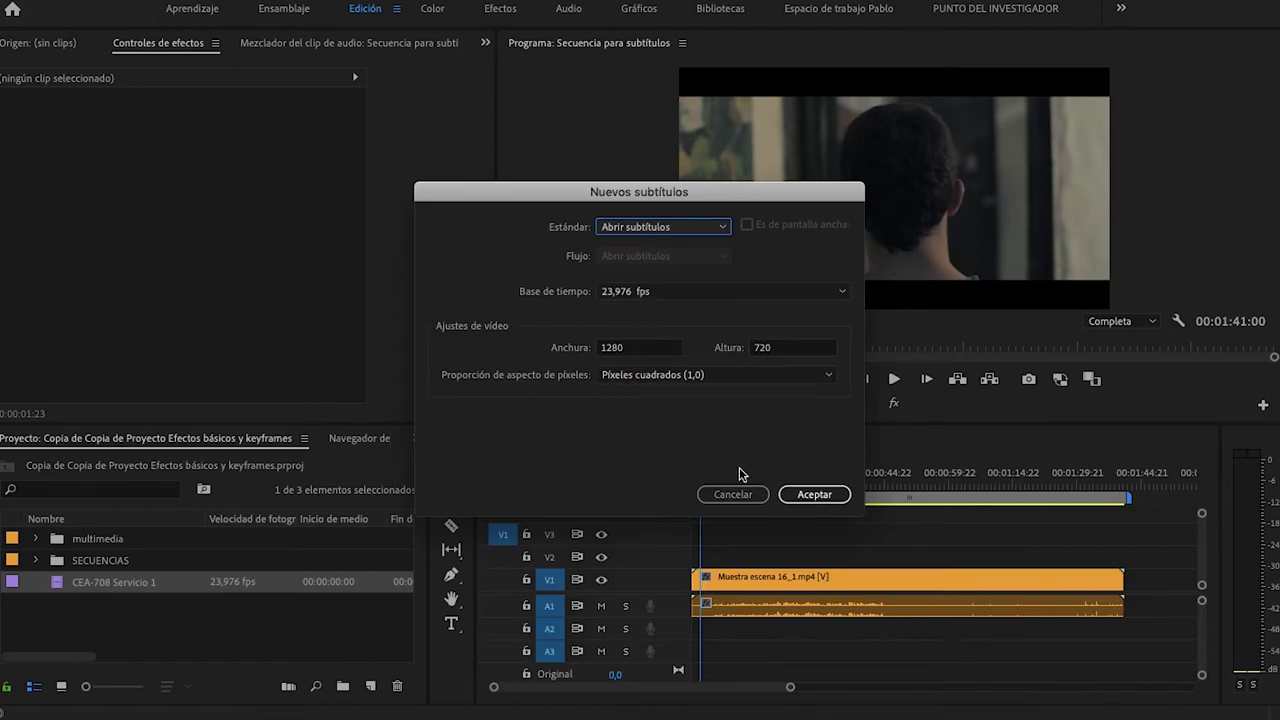
pyautogui.click(815, 494)
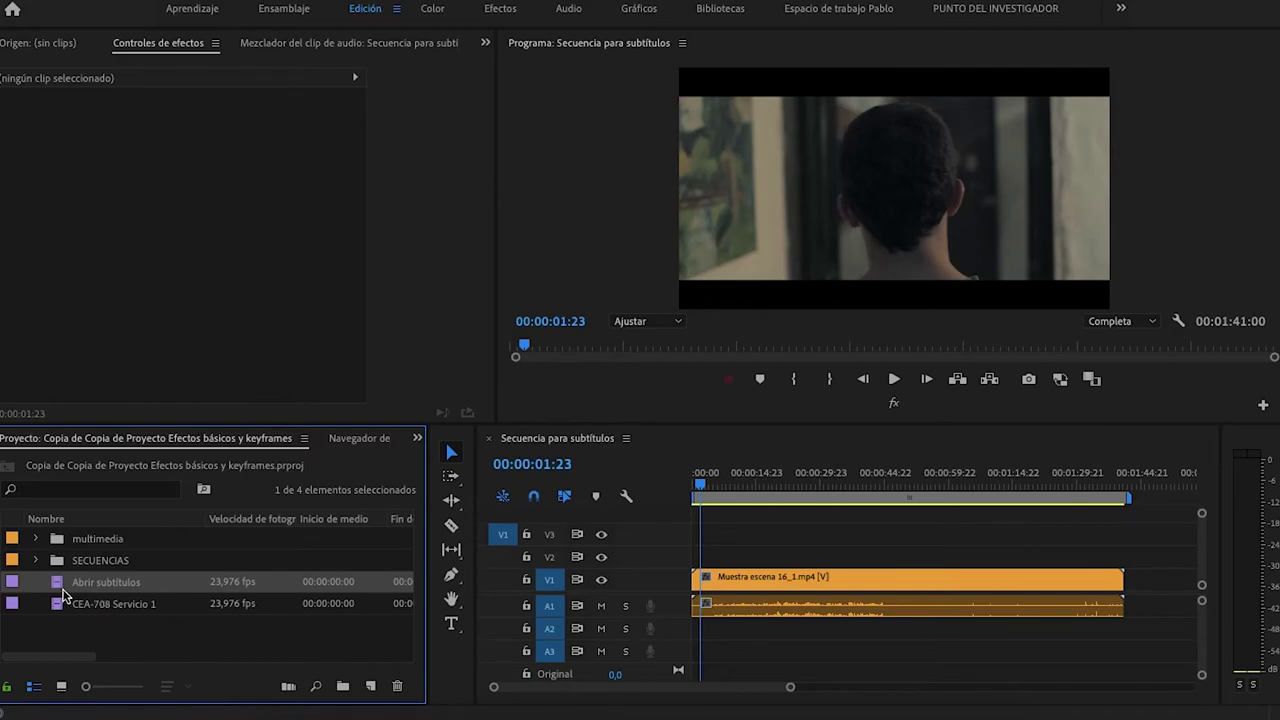
# Step: Place 'Abrir subtítulos' on V2 spanning the video and replace the placeholder caption with 'Primer texto'
pyautogui.moveTo(59, 590); pyautogui.dragTo(697, 557)
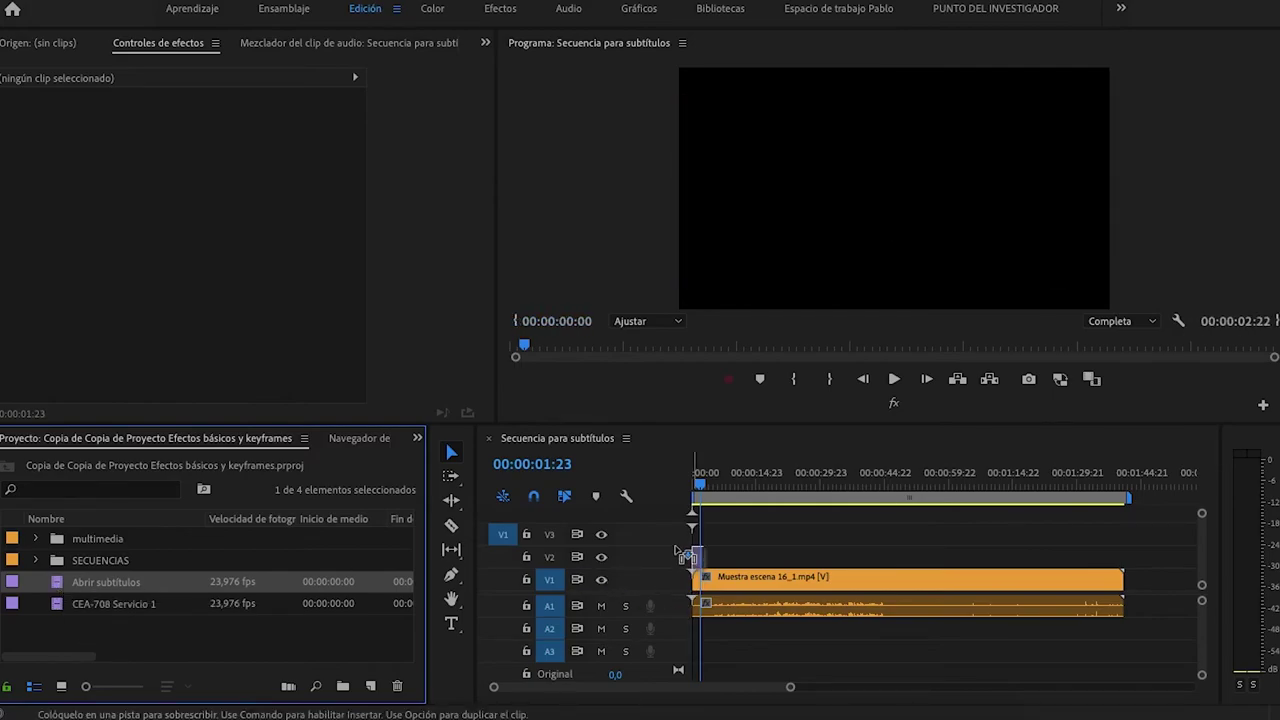
pyautogui.moveTo(703, 553); pyautogui.dragTo(1128, 568)
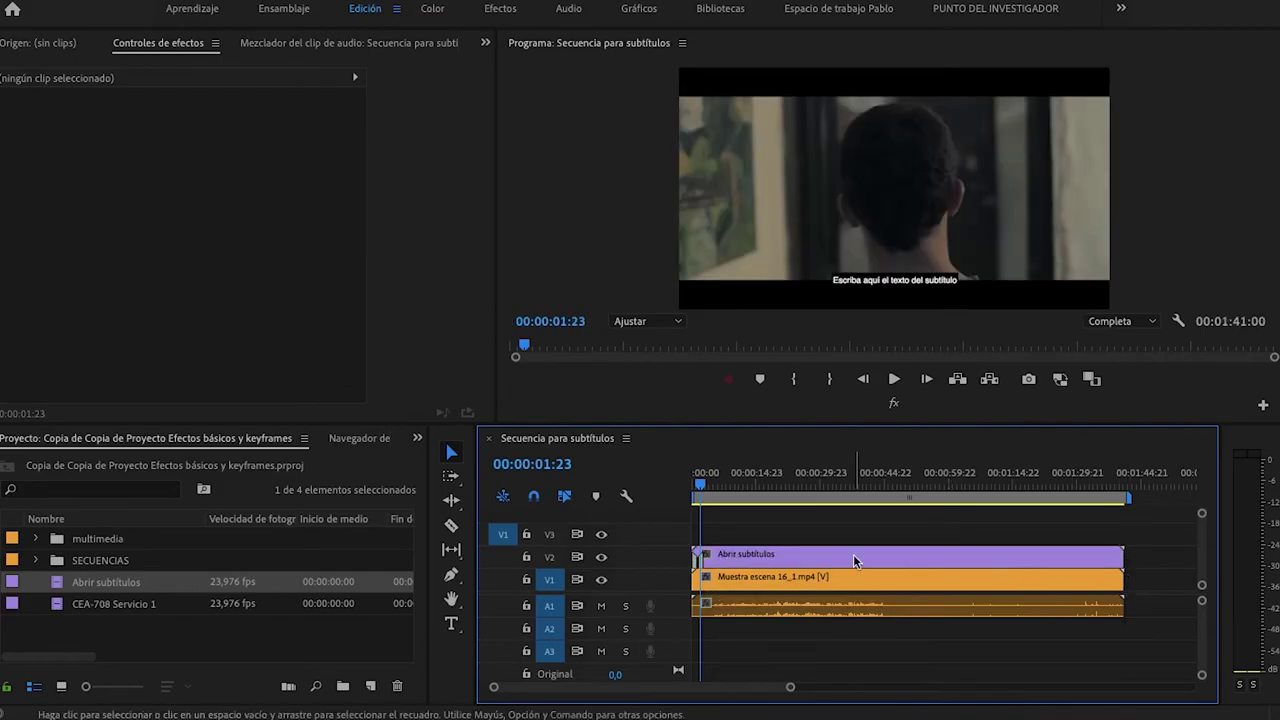
pyautogui.click(418, 440)
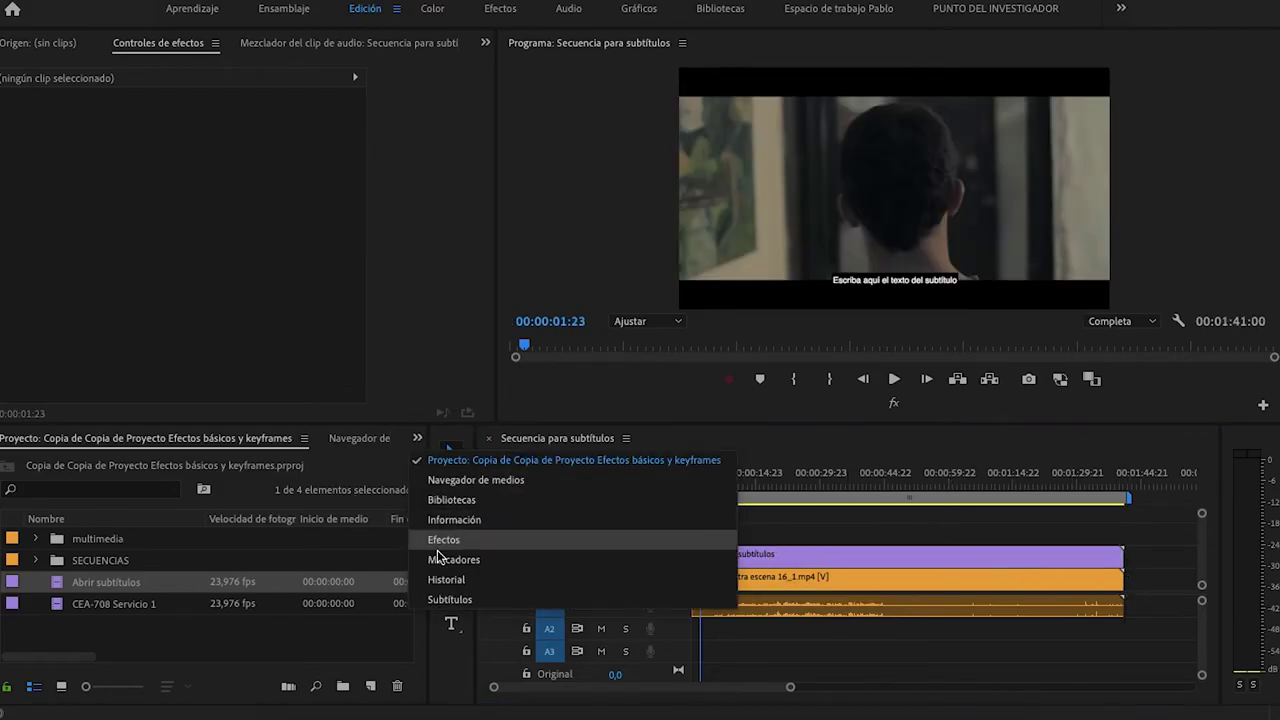
pyautogui.click(440, 598)
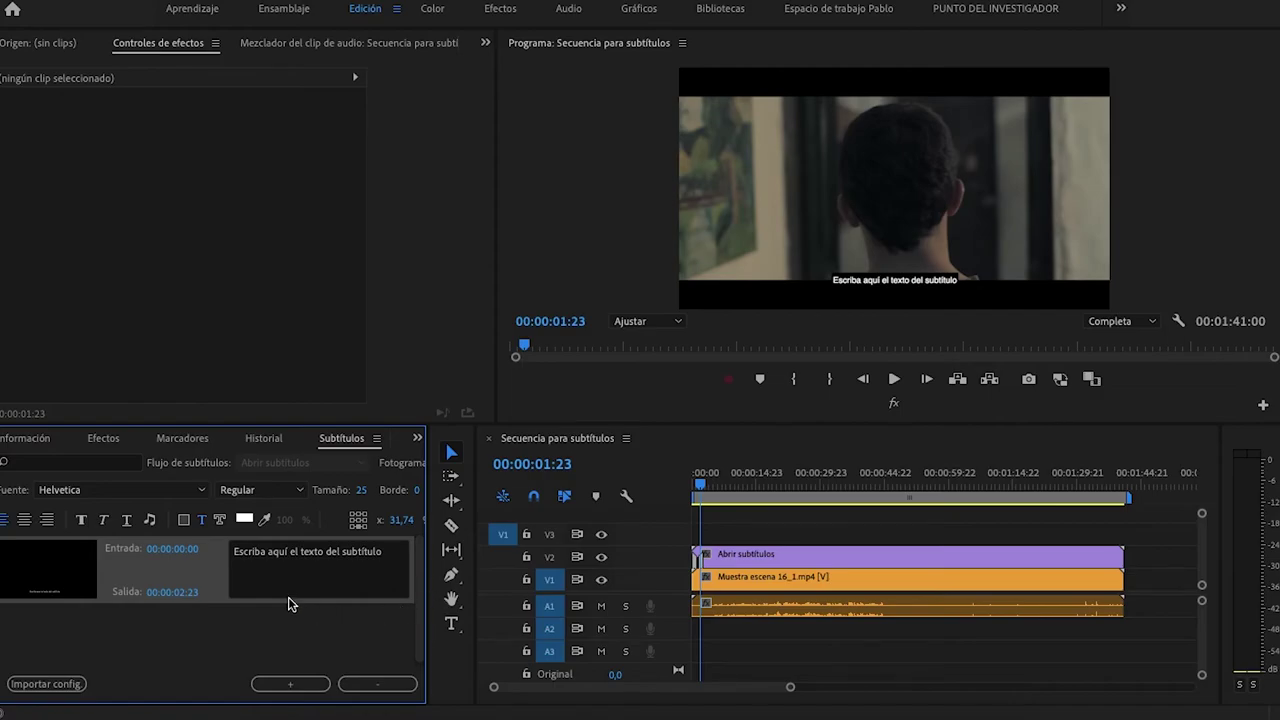
pyautogui.click(344, 557)
pyautogui.tripleClick(344, 557)
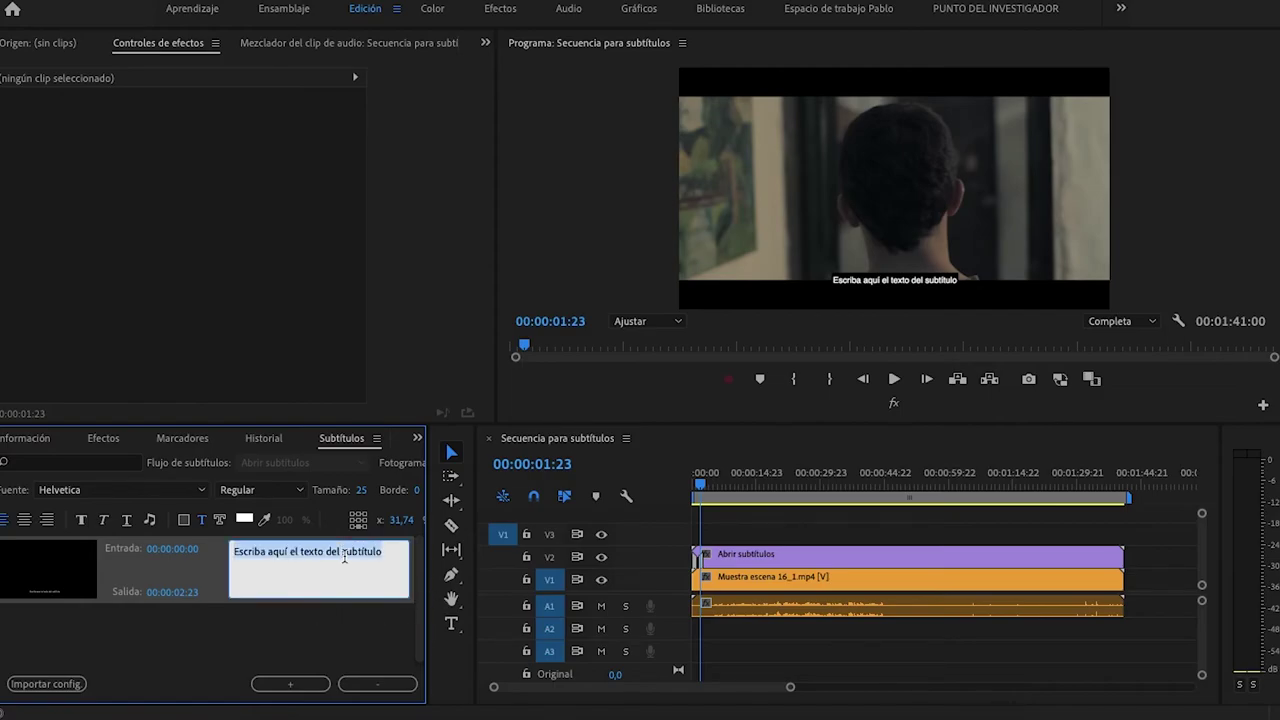
pyautogui.hotkey('ctrl', 'v')
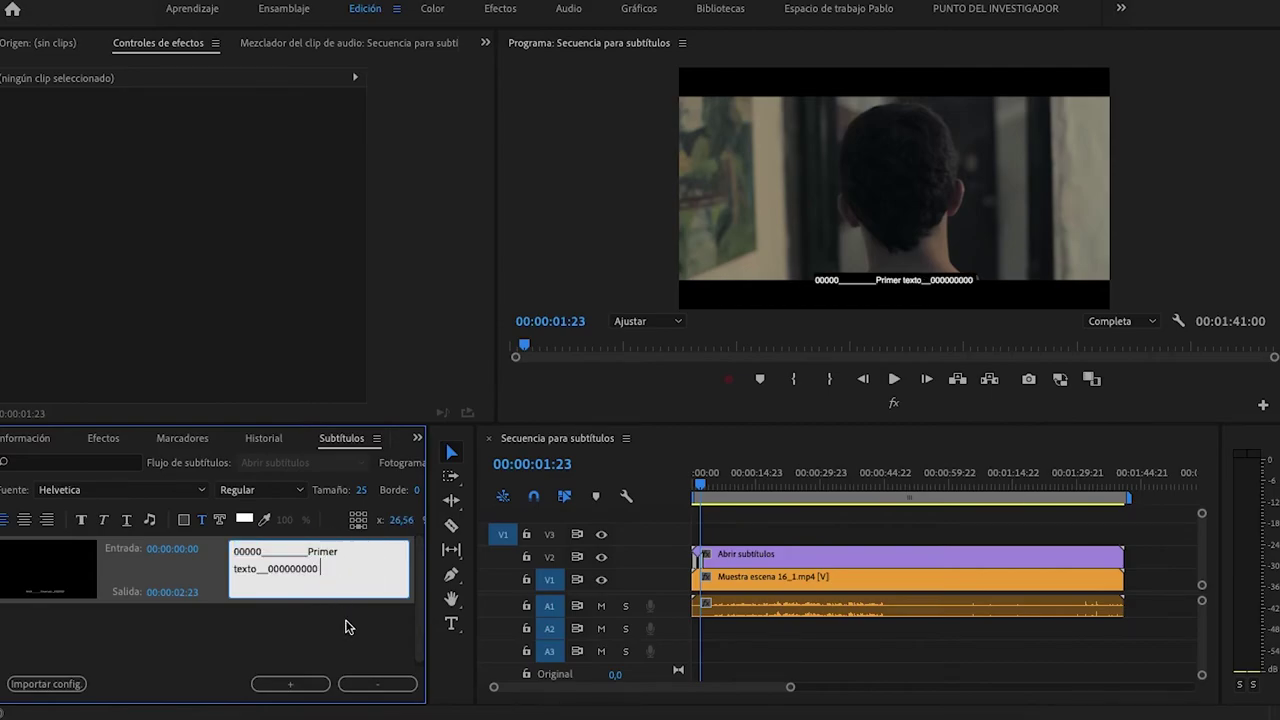
pyautogui.click(299, 685)
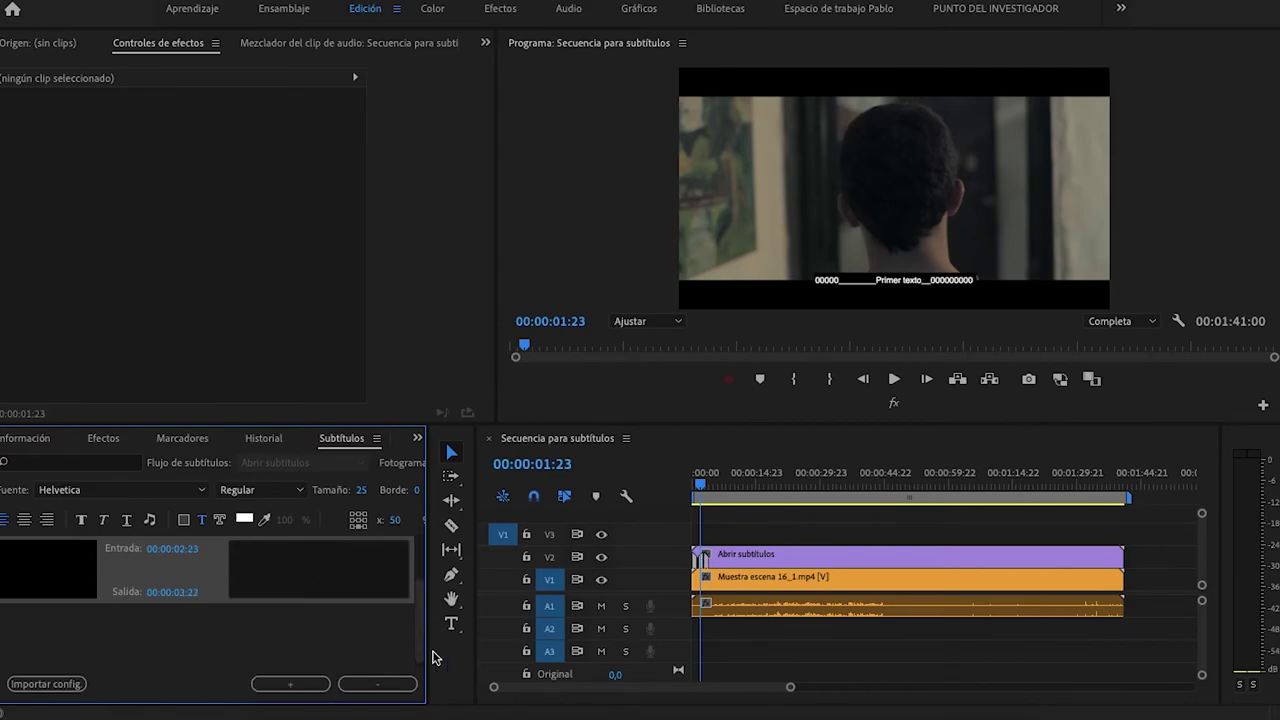
# Step: Add a second caption extended to 00:00:06:18, then a third empty caption ending at 00:00:07:17
pyautogui.press('=')
pyautogui.press('=')
pyautogui.press('=')
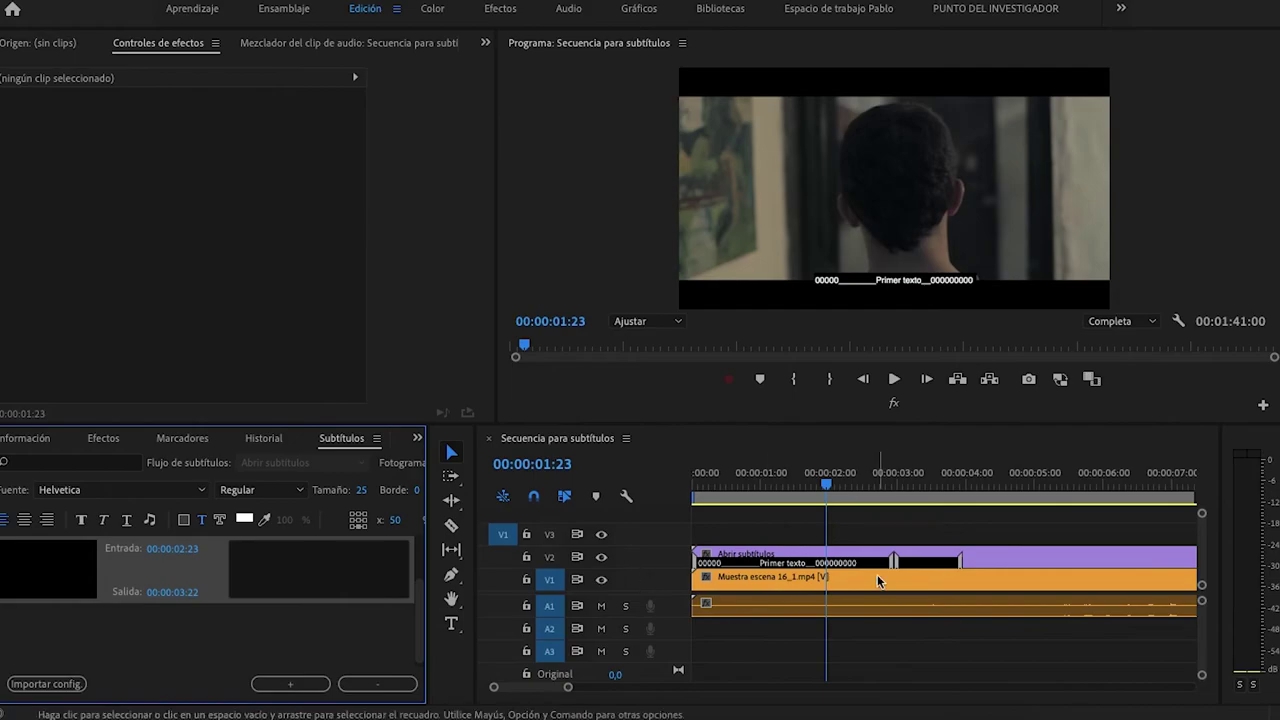
pyautogui.moveTo(965, 560); pyautogui.dragTo(1152, 563)
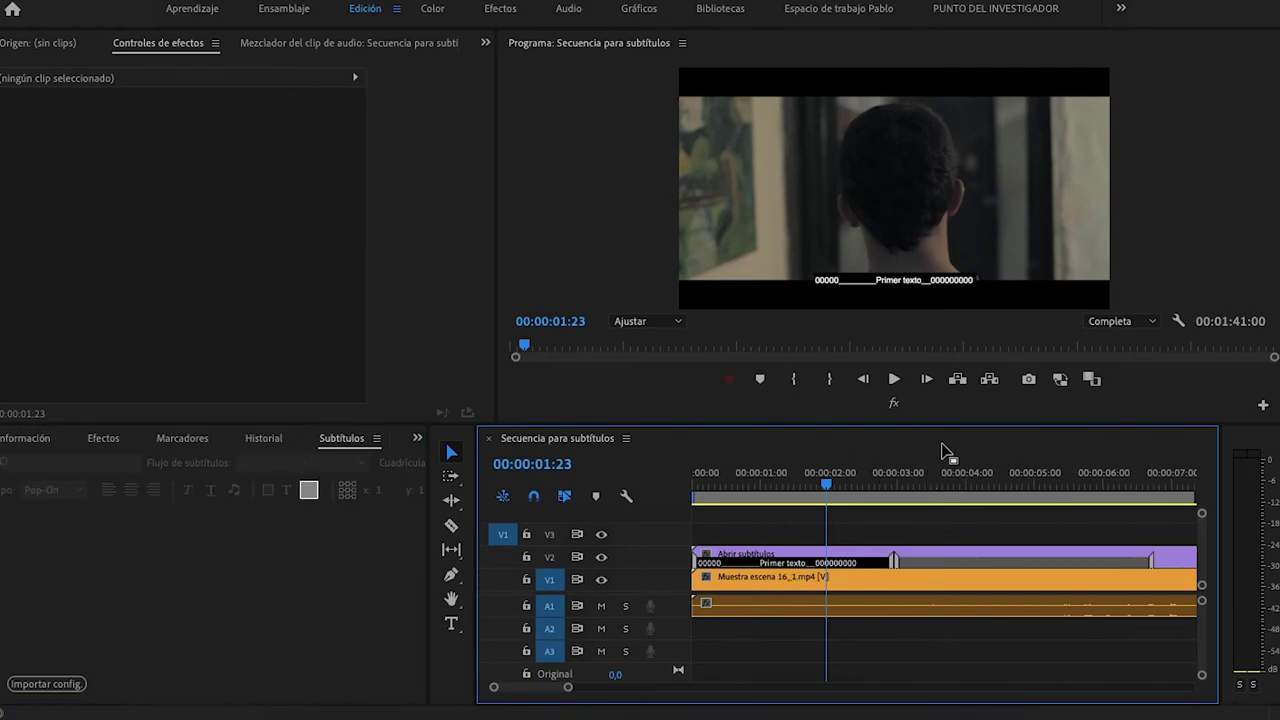
pyautogui.click(860, 577)
pyautogui.click(846, 485)
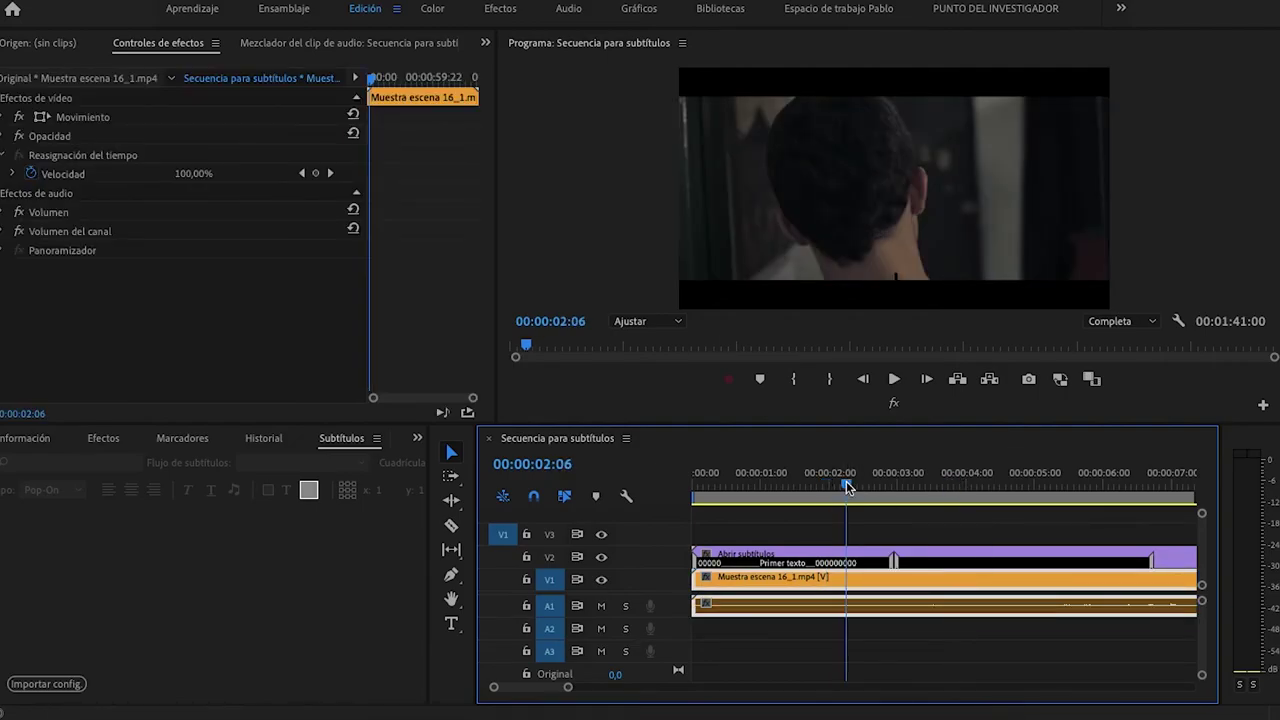
pyautogui.moveTo(846, 481); pyautogui.dragTo(968, 477)
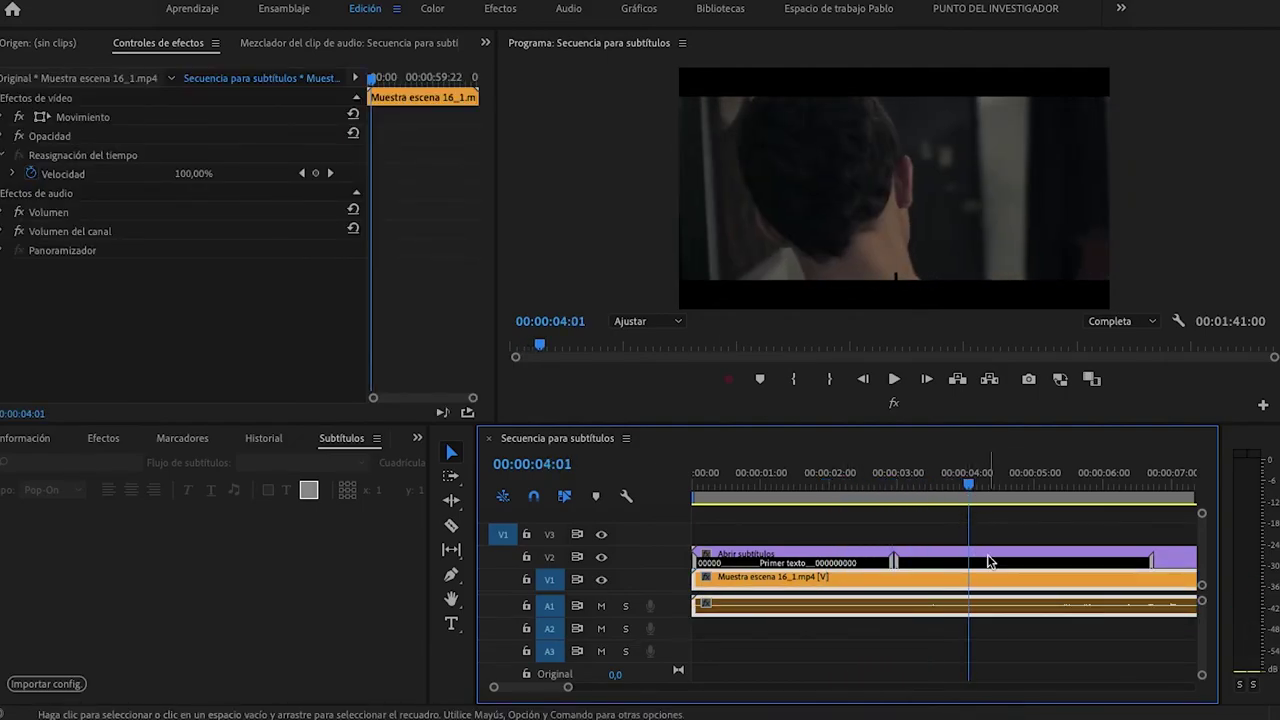
pyautogui.click(310, 447)
pyautogui.click(287, 684)
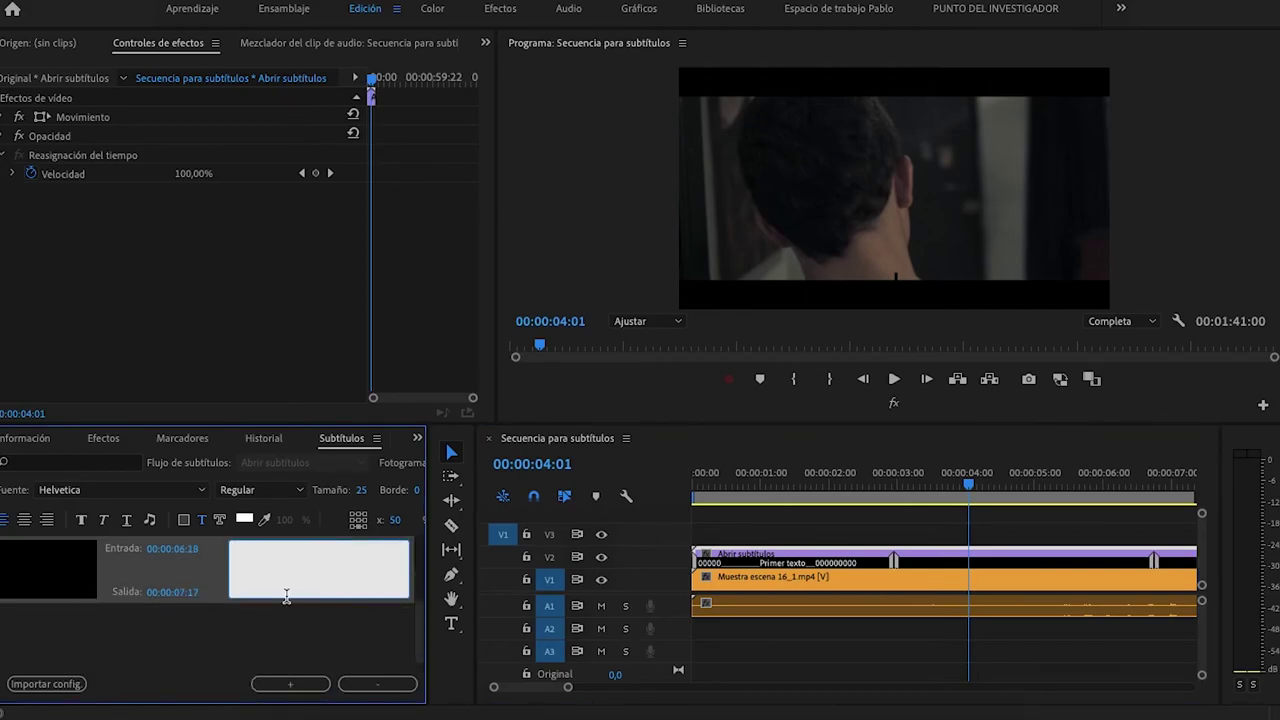
pyautogui.click(294, 567)
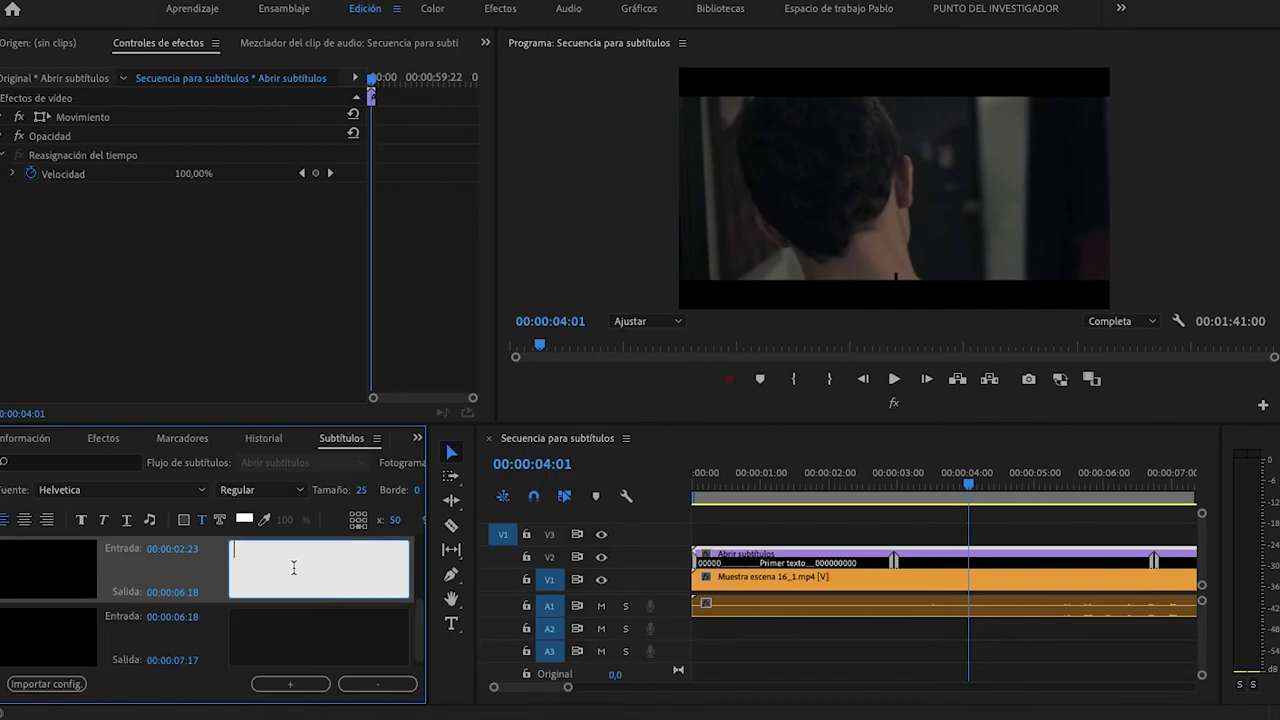
# Step: Set the second caption's text to 'segundo texto'
pyautogui.hotkey('ctrl', 'v')
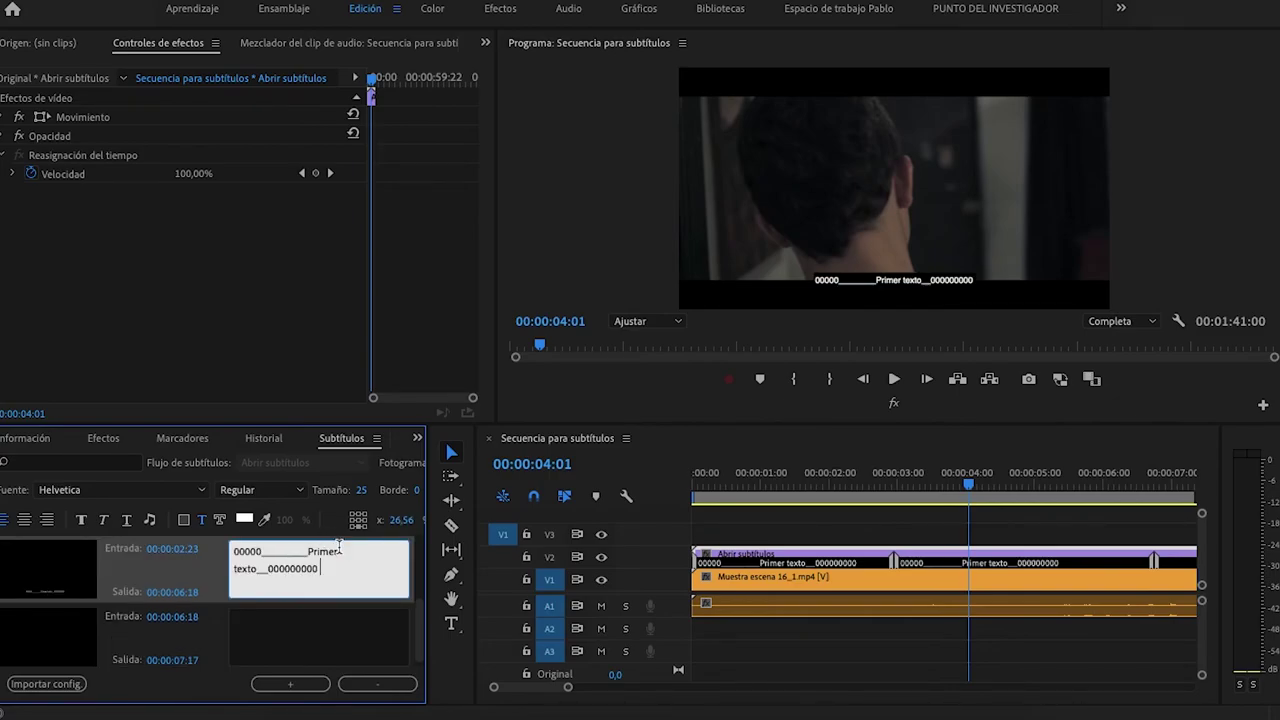
pyautogui.press('BackSpace')
pyautogui.press('BackSpace')
pyautogui.press('BackSpace')
pyautogui.press('BackSpace')
pyautogui.press('BackSpace')
pyautogui.press('BackSpace')
pyautogui.press('BackSpace')
pyautogui.write('segundo')
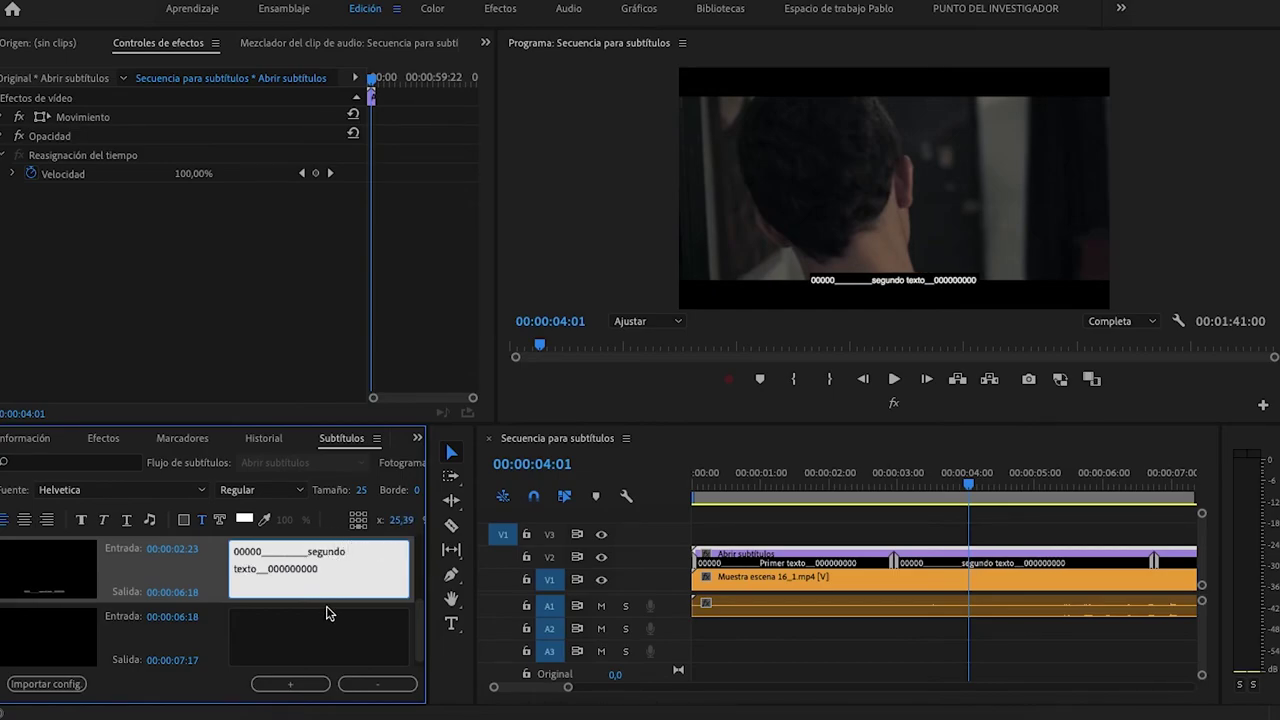
# Step: Set the third caption's text to 'tercer texto'
pyautogui.click(342, 630)
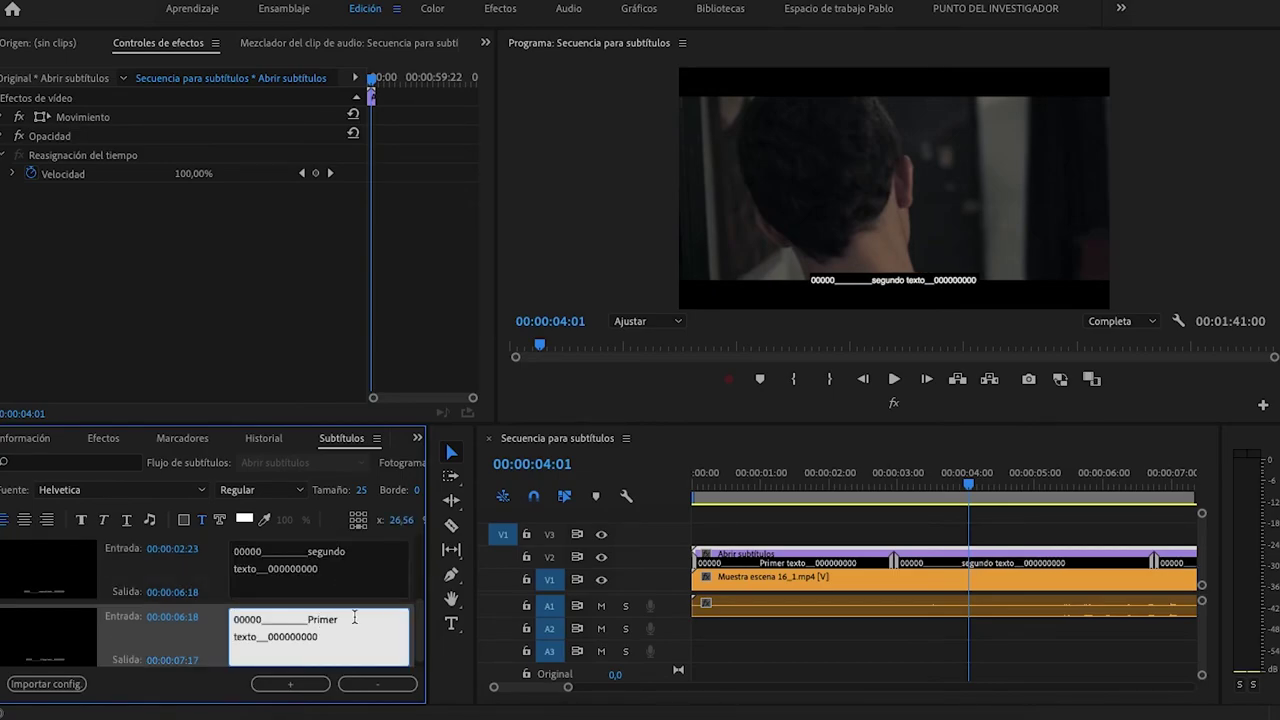
pyautogui.press('BackSpace')
pyautogui.press('BackSpace')
pyautogui.press('BackSpace')
pyautogui.press('BackSpace')
pyautogui.press('BackSpace')
pyautogui.press('BackSpace')
pyautogui.write('tercer')
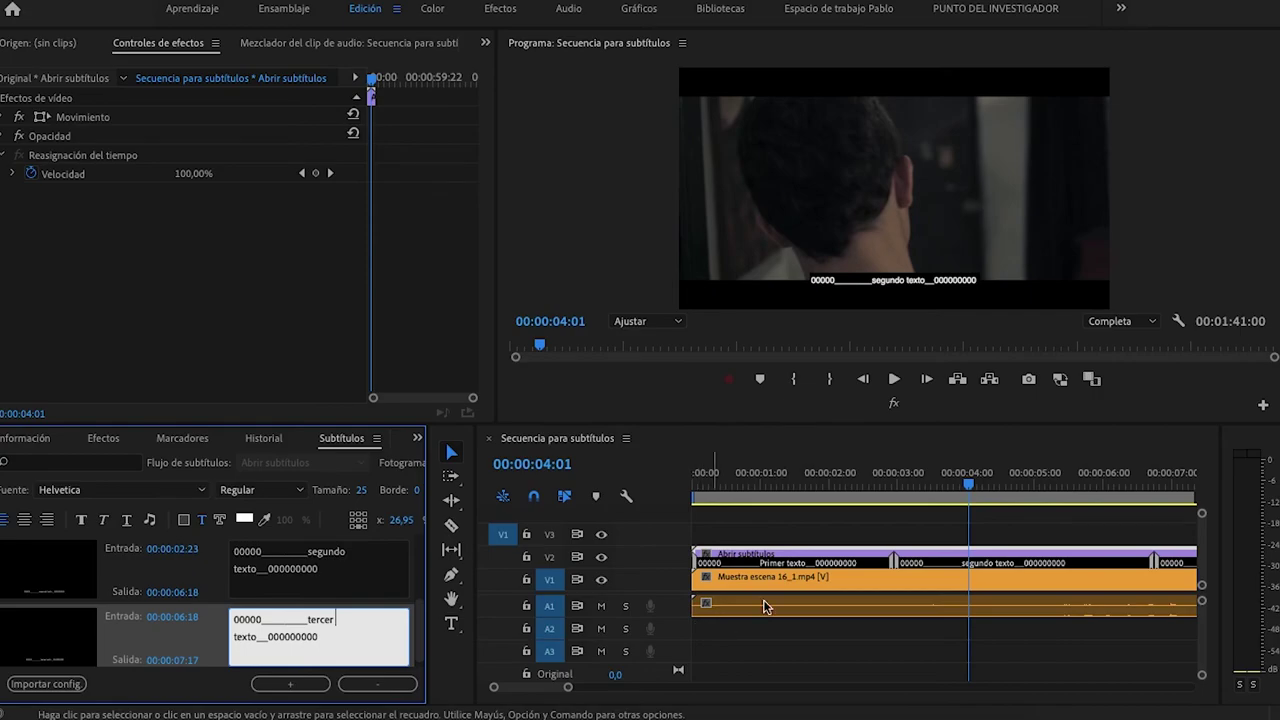
# Step: Extend the third caption to end at 00:00:09:04 and deselect the timeline clips
pyautogui.scroll(-3, 997, 594)
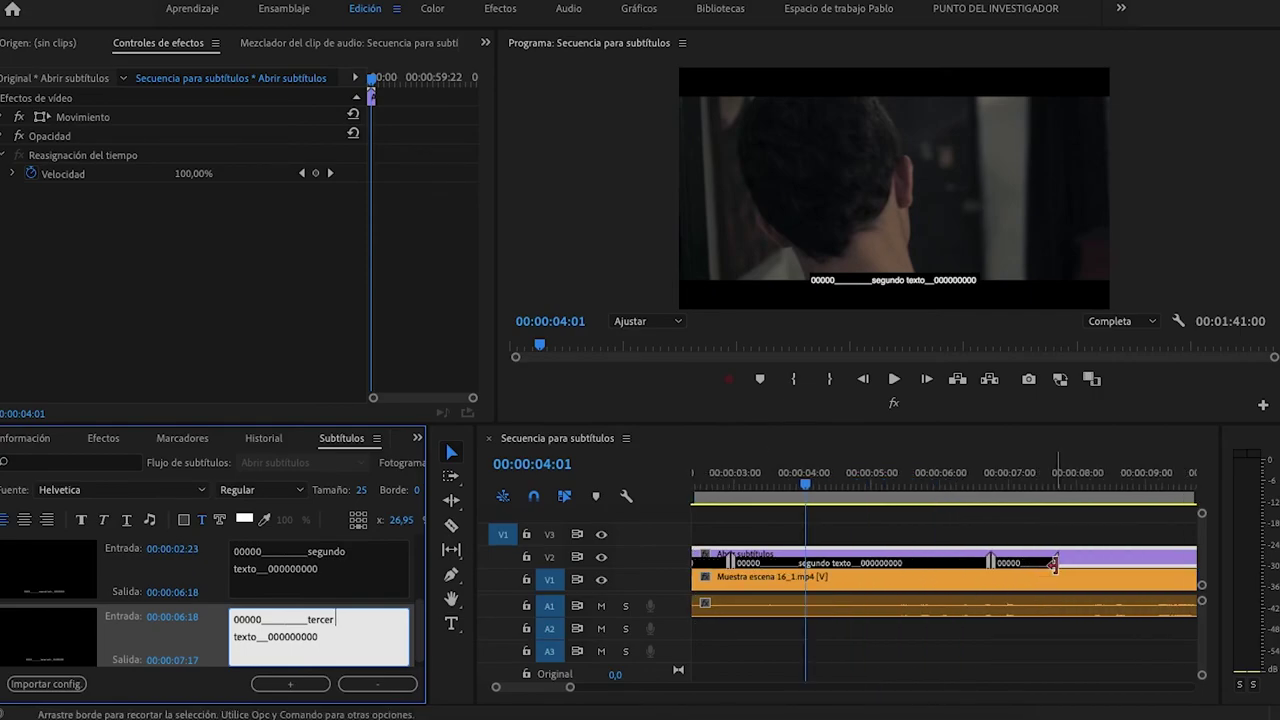
pyautogui.moveTo(1057, 562); pyautogui.dragTo(1155, 562)
pyautogui.scroll(-3, 1037, 609)
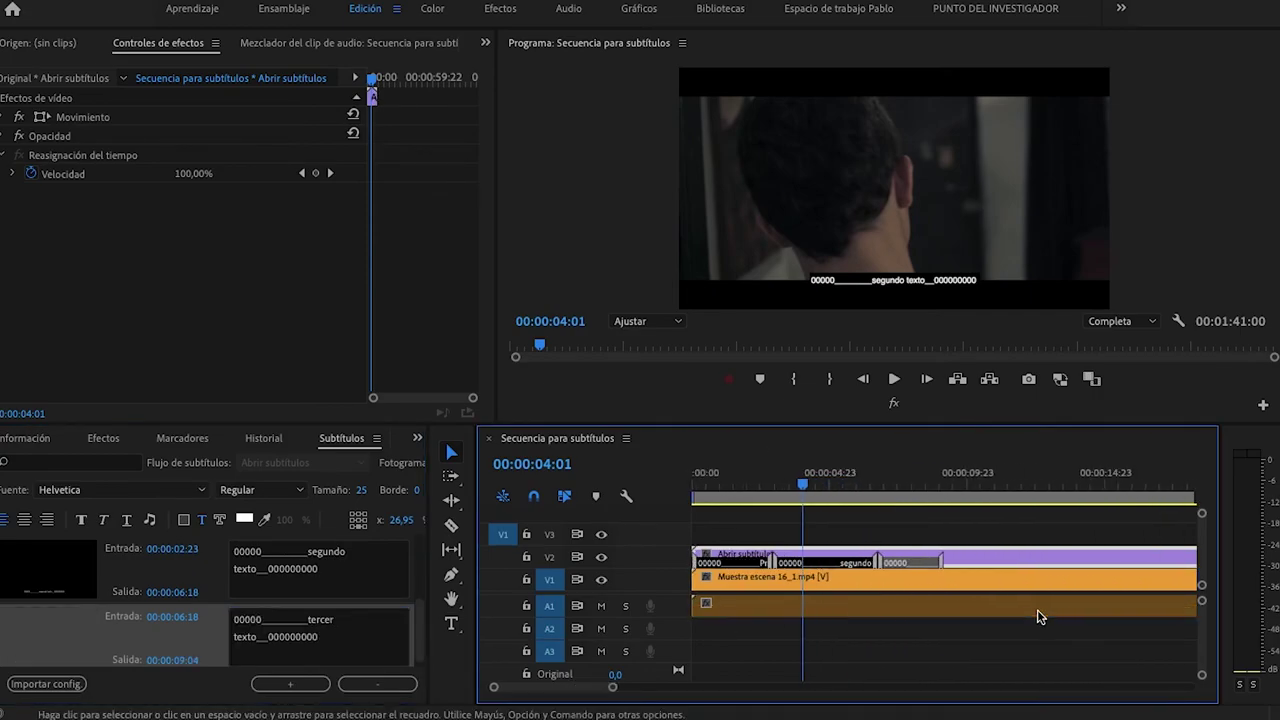
pyautogui.click(870, 669)
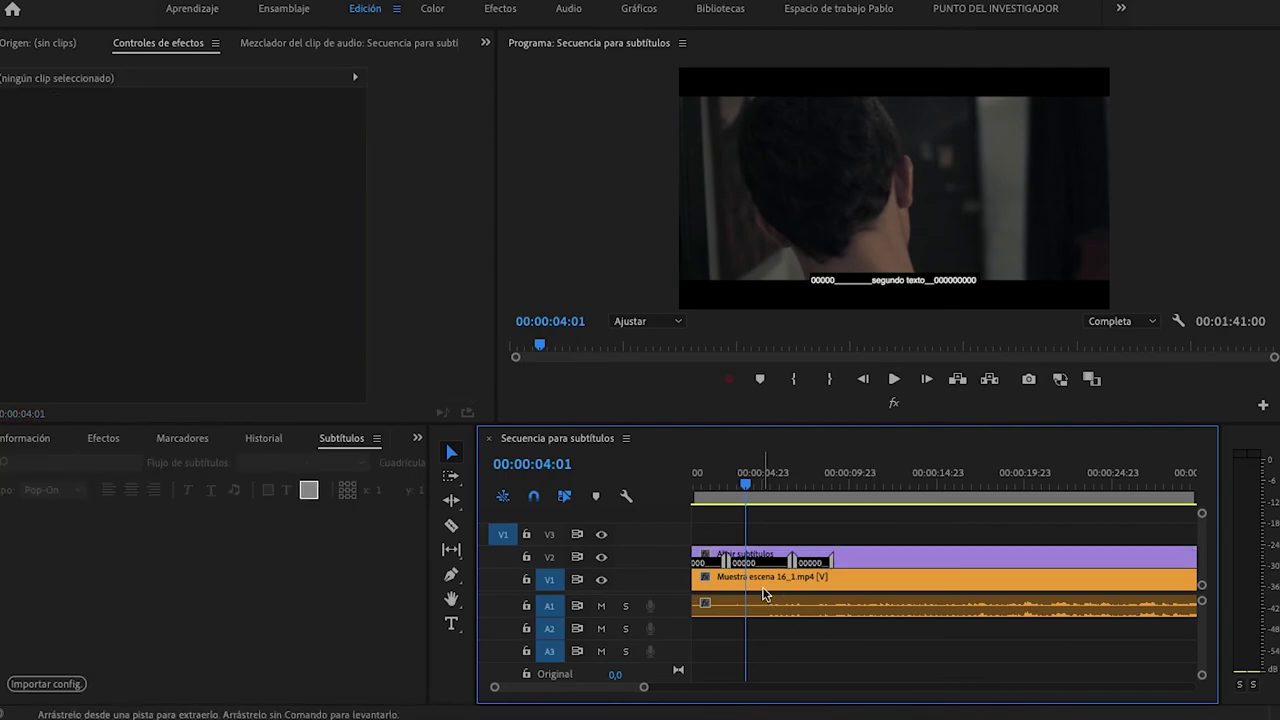
pyautogui.hotkey('ctrl', 'm')
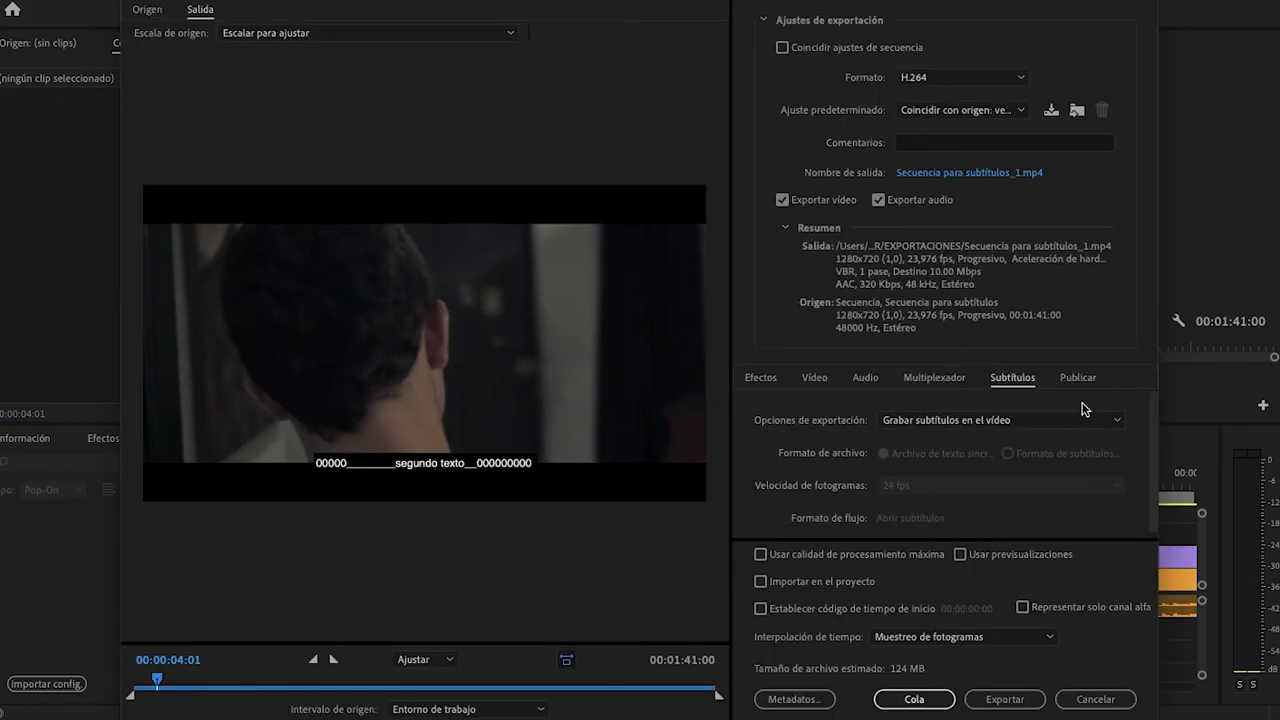
pyautogui.click(940, 377)
pyautogui.click(1009, 377)
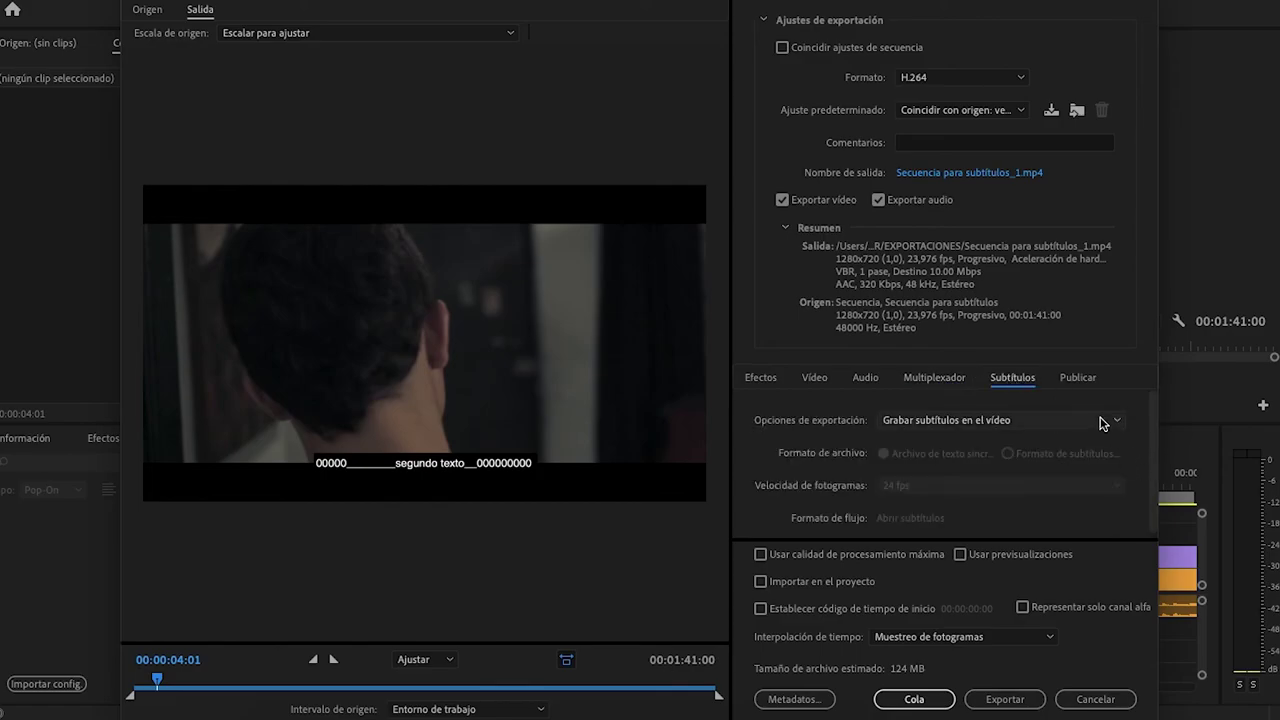
pyautogui.click(1101, 422)
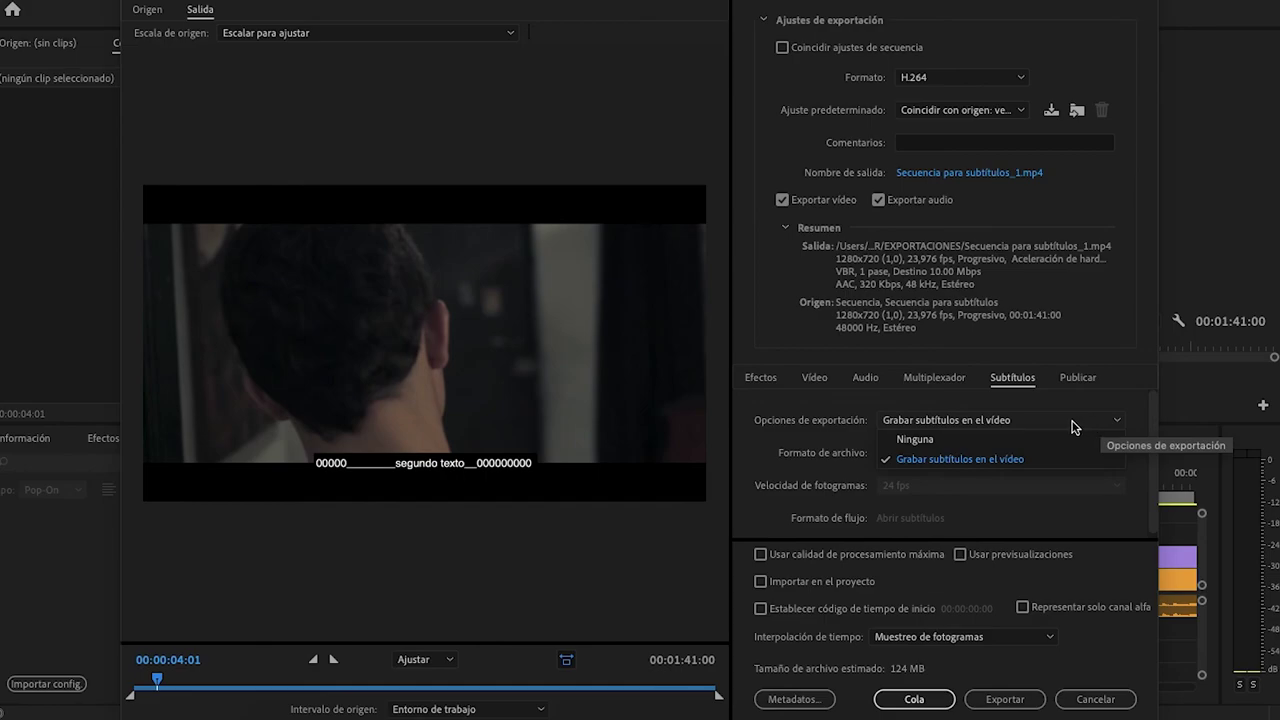
pyautogui.click(991, 461)
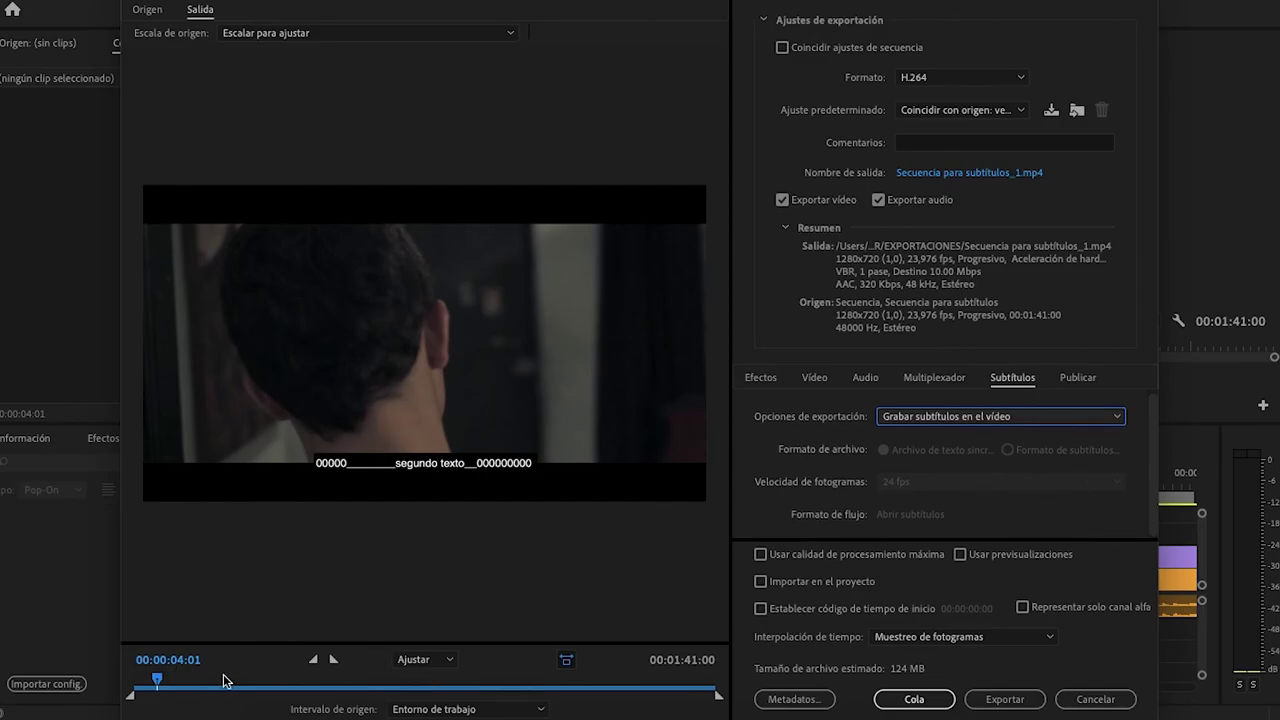
pyautogui.moveTo(229, 685)
pyautogui.mouseDown()
pyautogui.moveTo(158, 677)
pyautogui.moveTo(179, 677)
pyautogui.mouseUp()
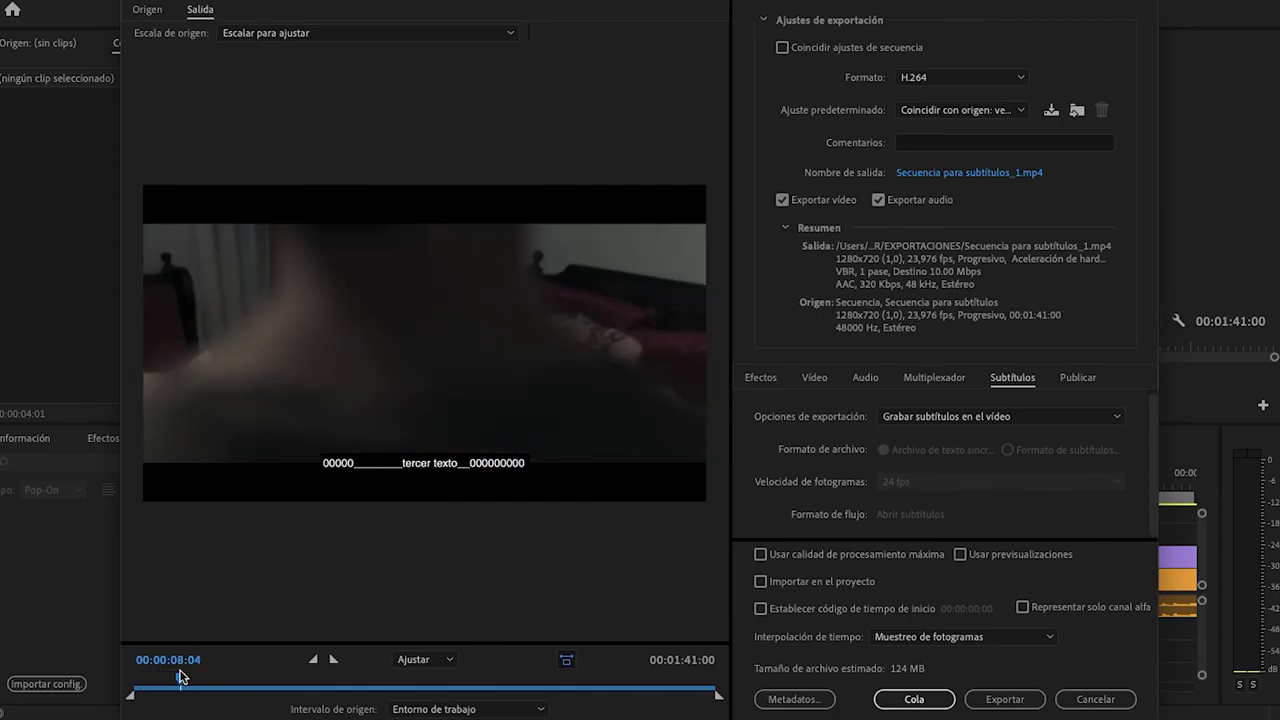
pyautogui.click(1083, 699)
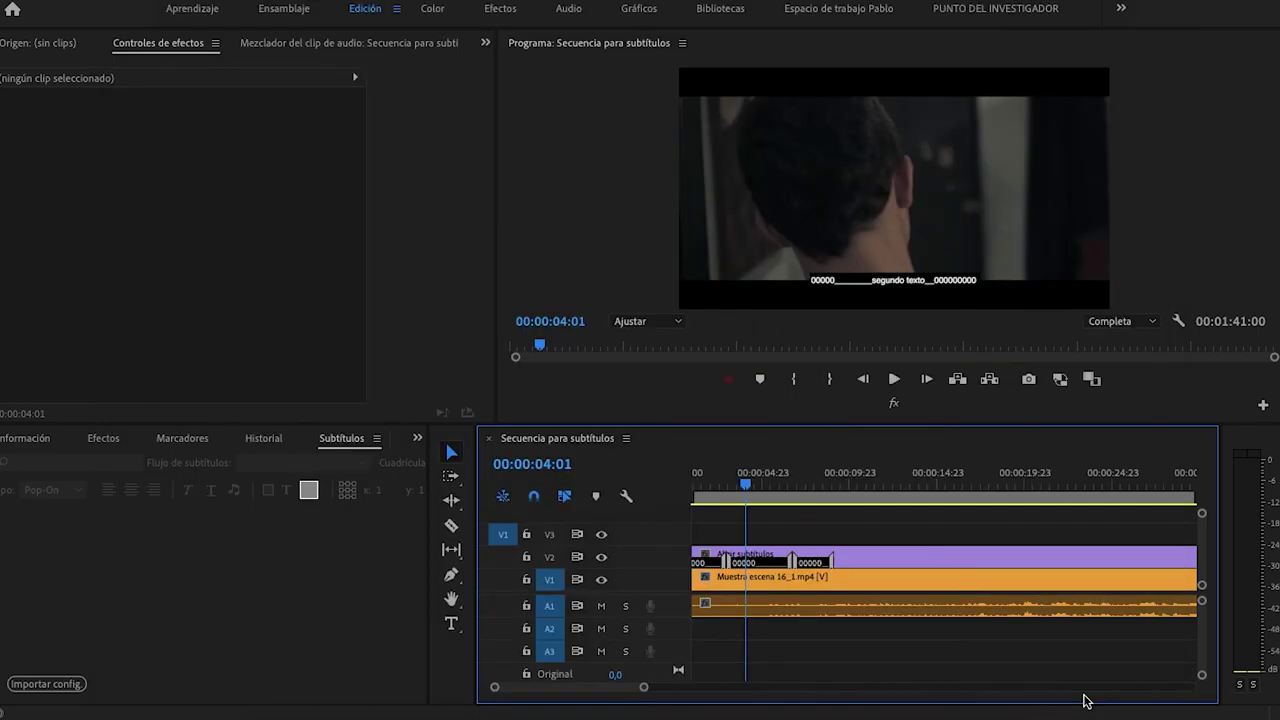